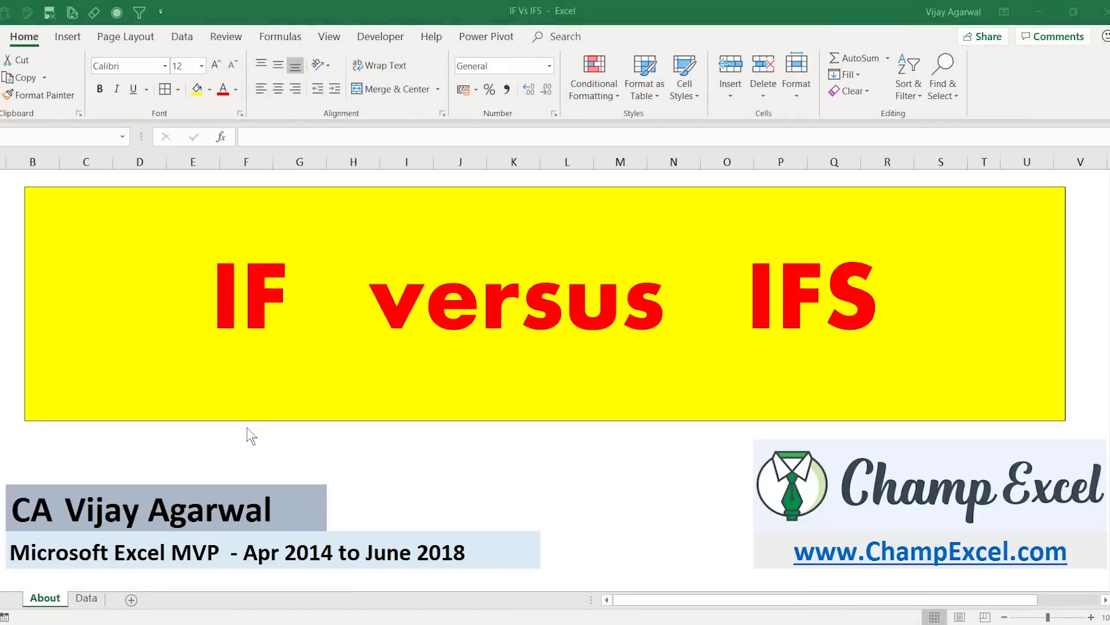
- Open the Data sheet and examine the student names, marks, empty Grade column and grading criteria table
{"action": "left_click", "coordinate": [83, 598]}
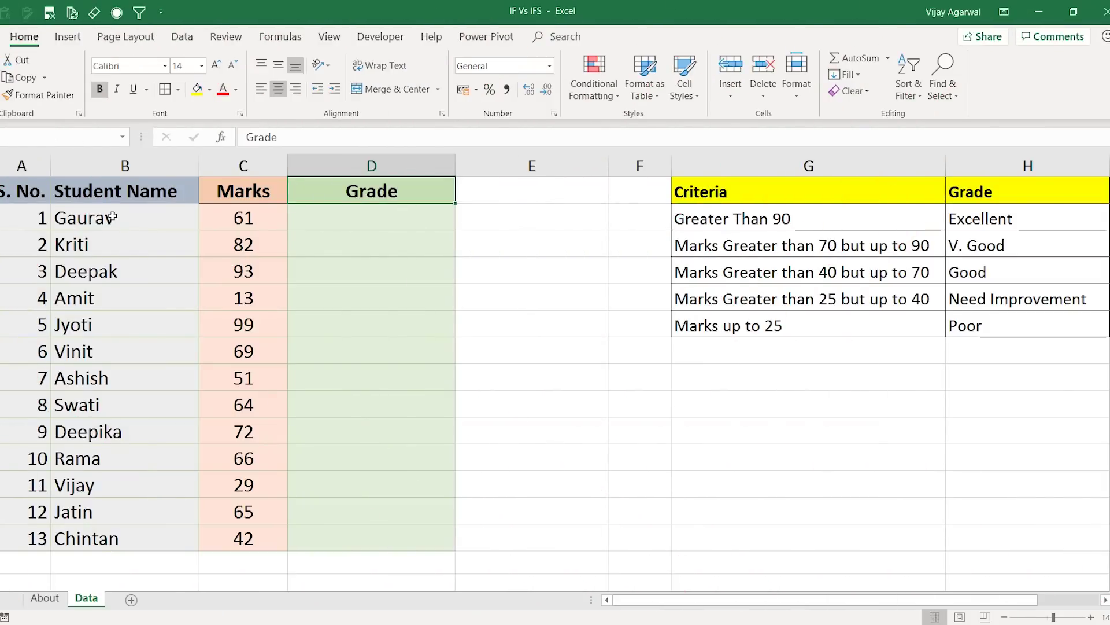
{"action": "left_click", "coordinate": [141, 197]}
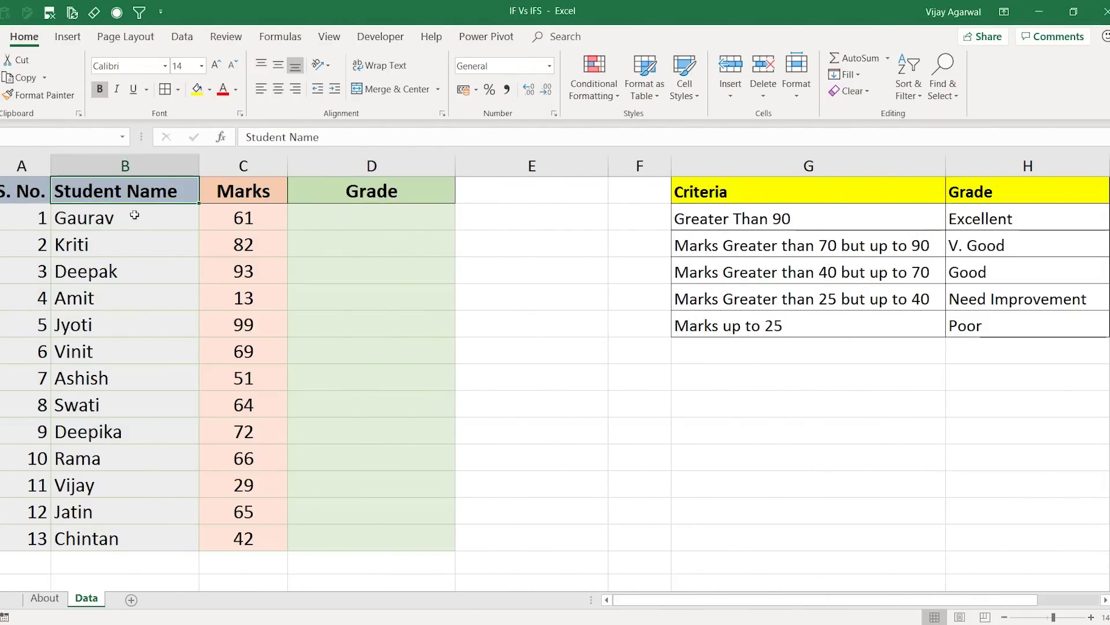
{"action": "left_click_drag", "start_coordinate": [131, 222], "coordinate": [124, 541]}
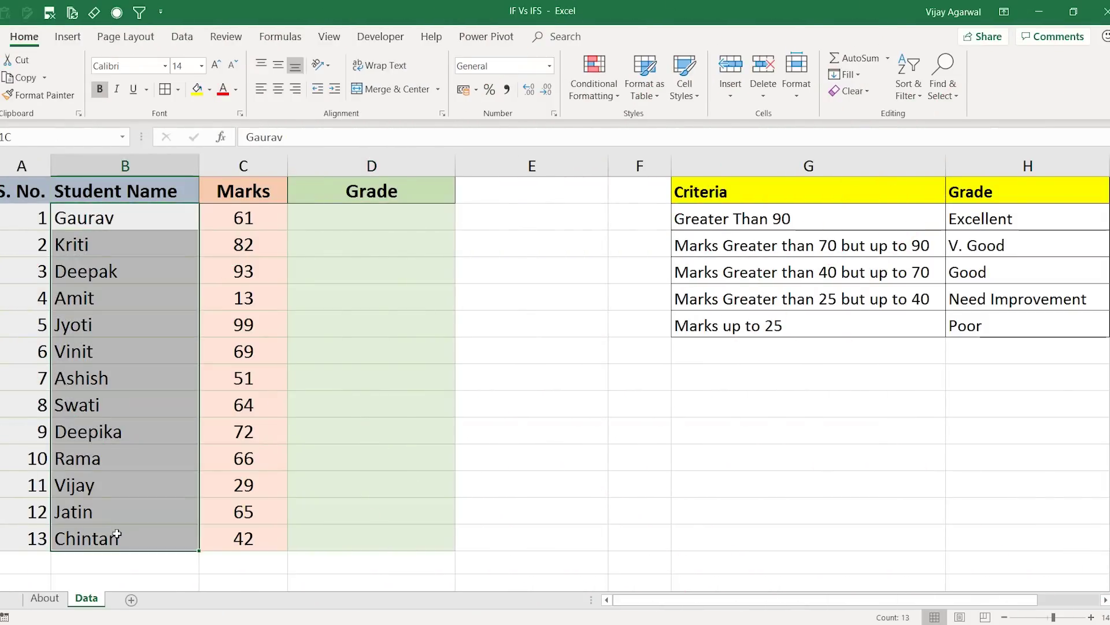
{"action": "left_click_drag", "start_coordinate": [249, 218], "coordinate": [245, 536]}
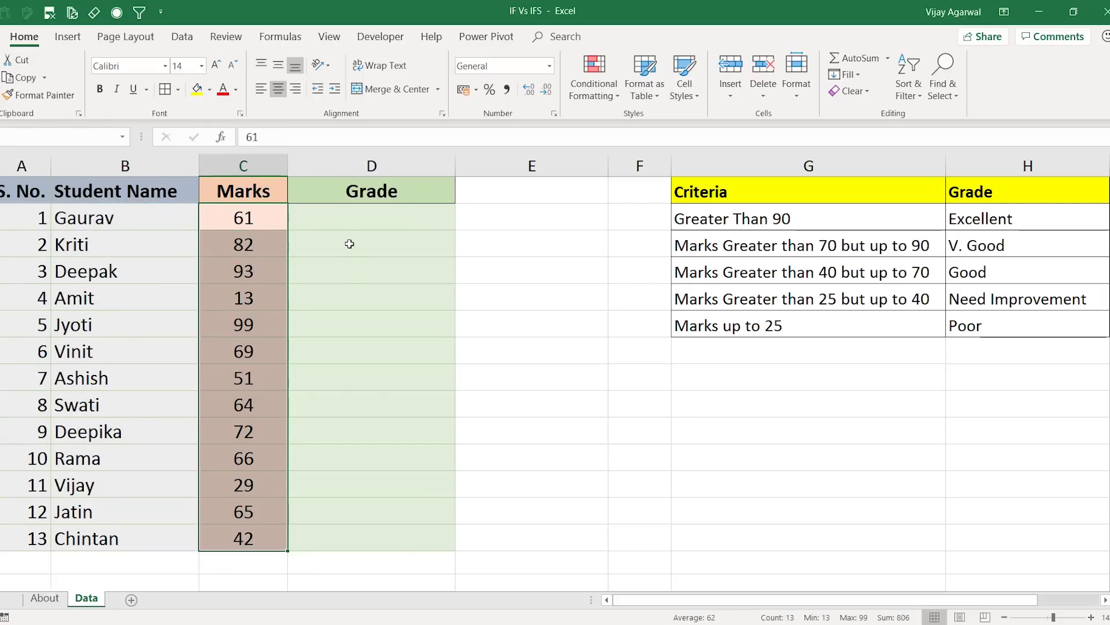
{"action": "left_click", "coordinate": [384, 218]}
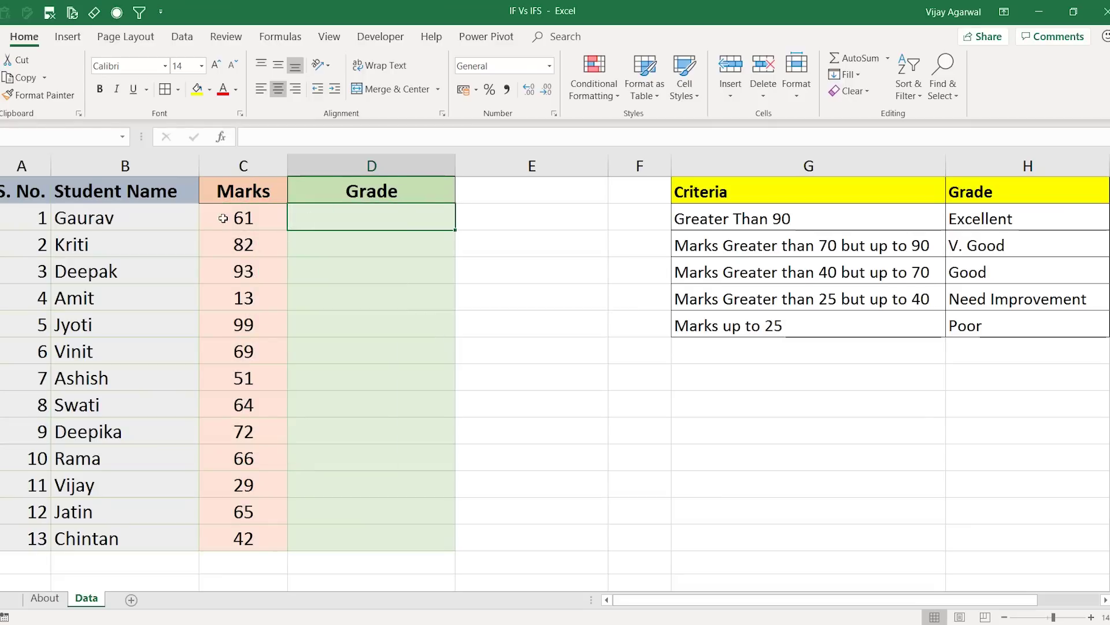
{"action": "left_click", "coordinate": [92, 213]}
{"action": "left_click", "coordinate": [269, 220]}
{"action": "left_click", "coordinate": [400, 220]}
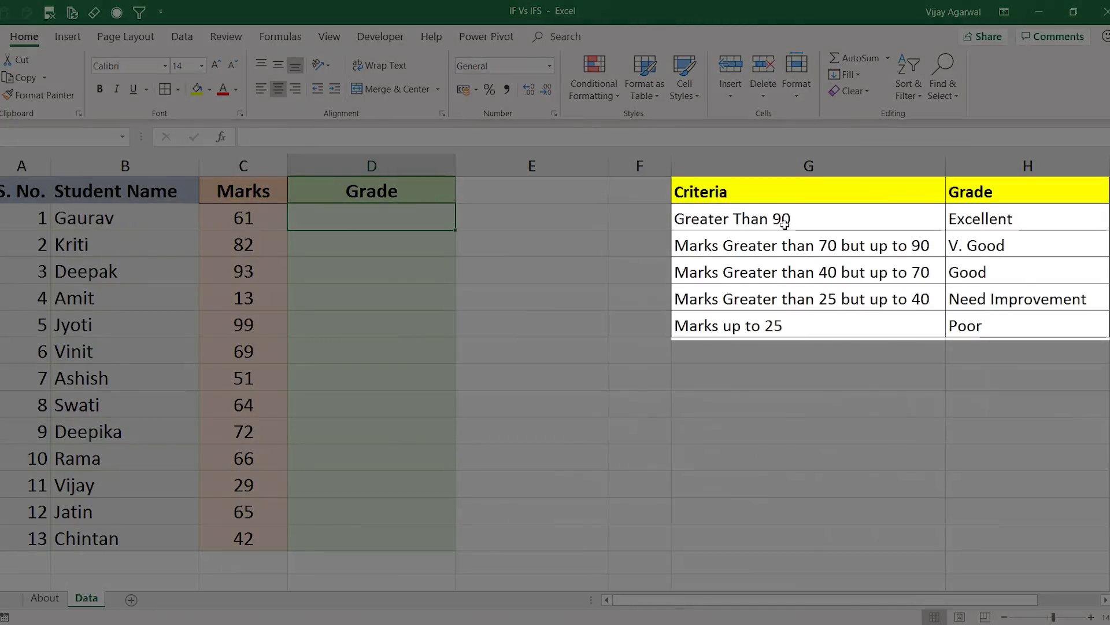
{"action": "left_click", "coordinate": [780, 224]}
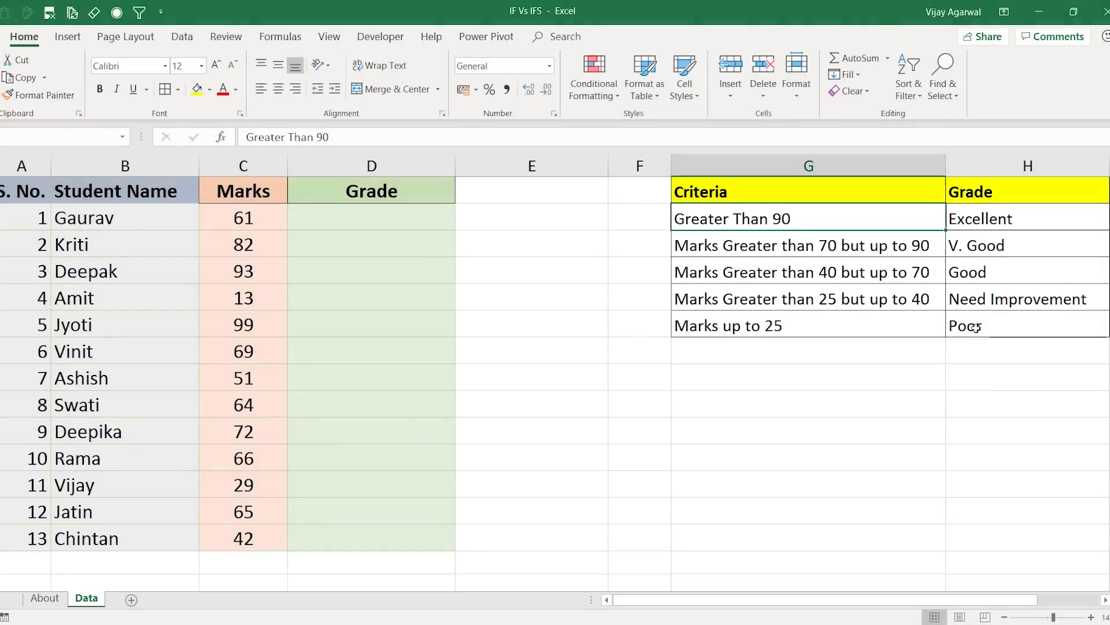
- Insert the logical IF function in cell D2 with C2>90 as its logical test
{"action": "left_click", "coordinate": [387, 224]}
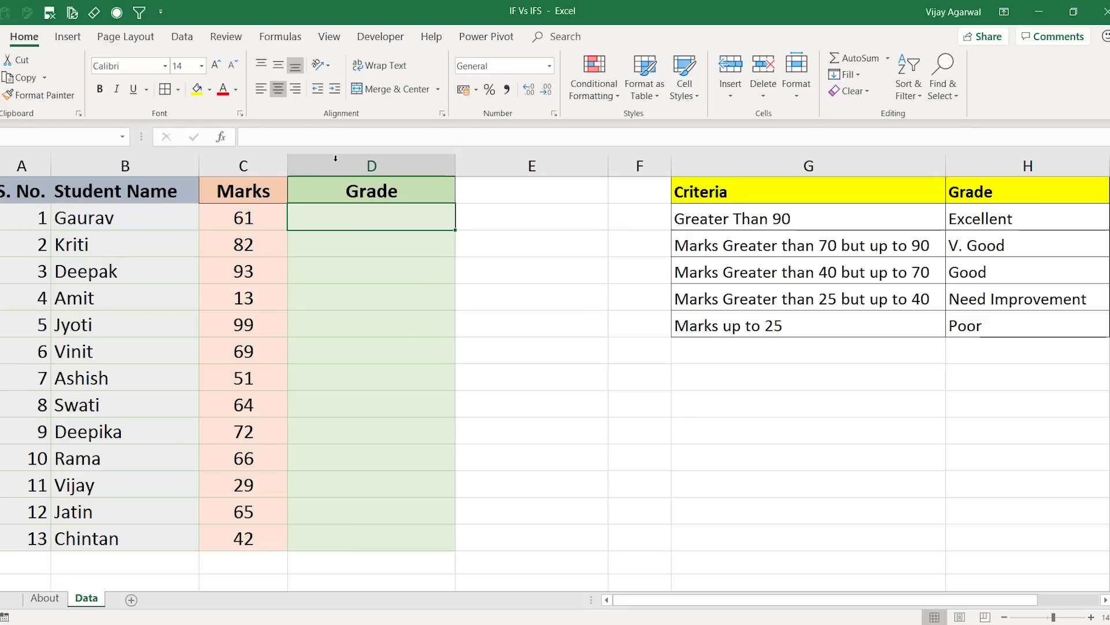
{"action": "left_click", "coordinate": [271, 36]}
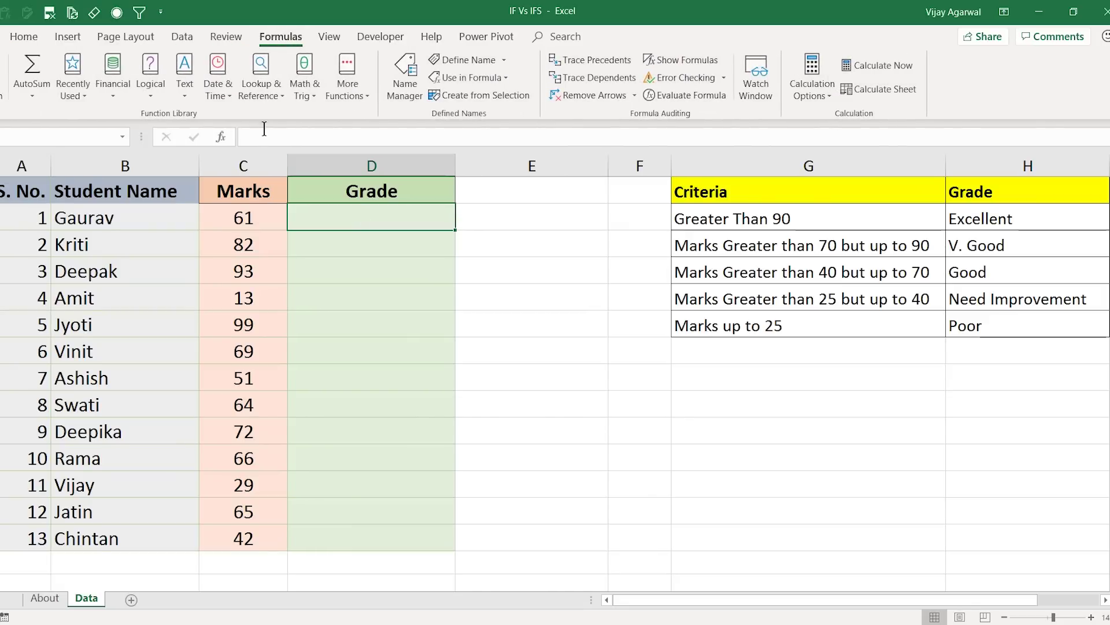
{"action": "left_click", "coordinate": [150, 99]}
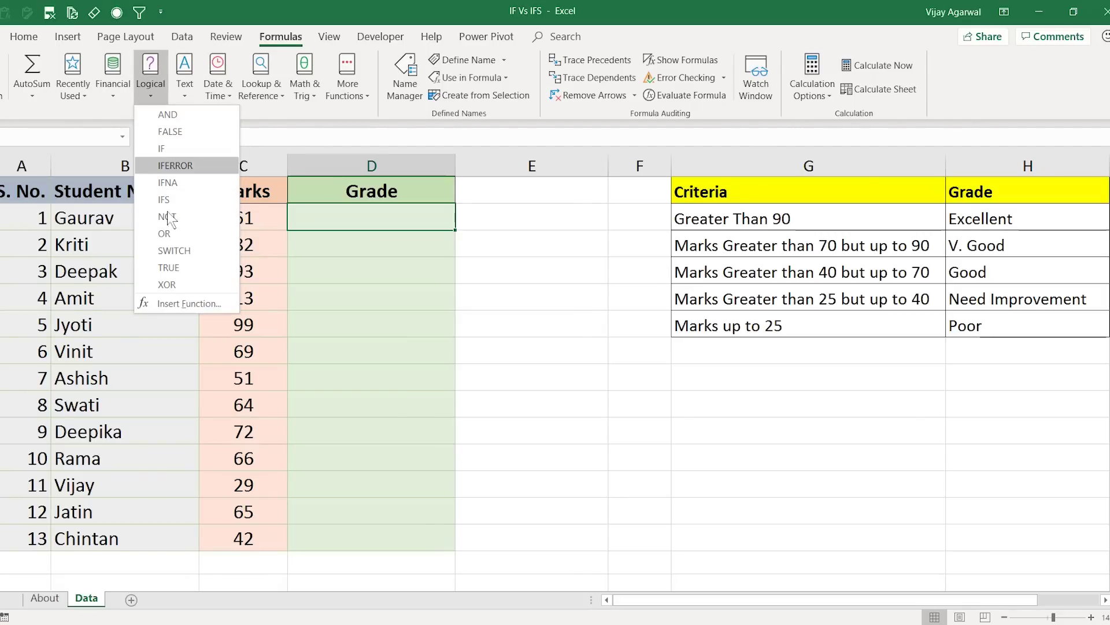
{"action": "left_click", "coordinate": [167, 150]}
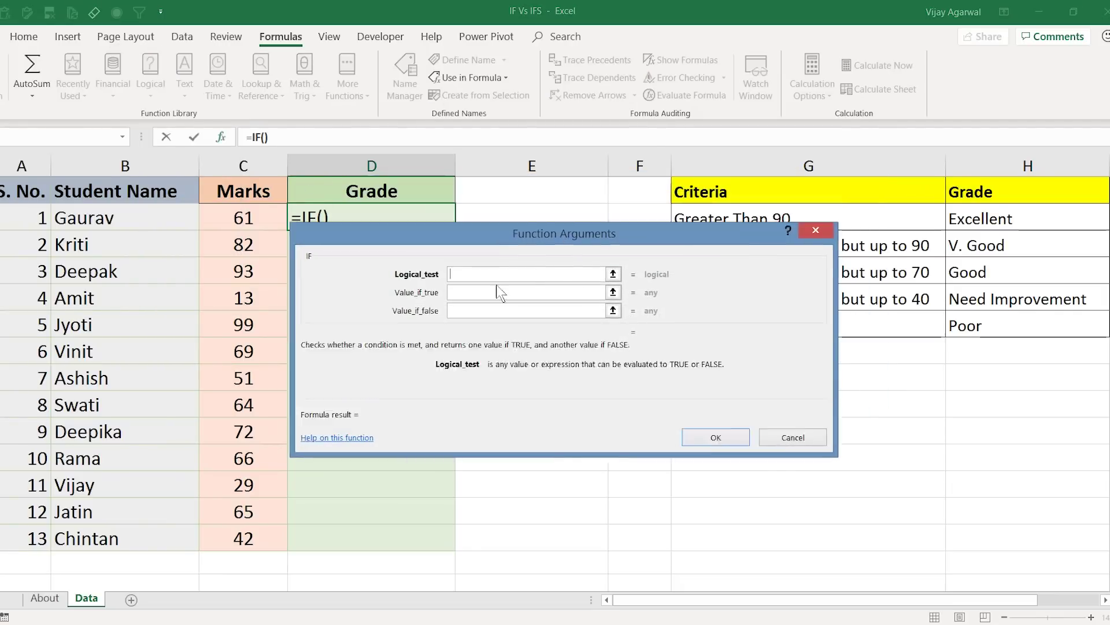
{"action": "left_click_drag", "start_coordinate": [562, 235], "coordinate": [458, 316]}
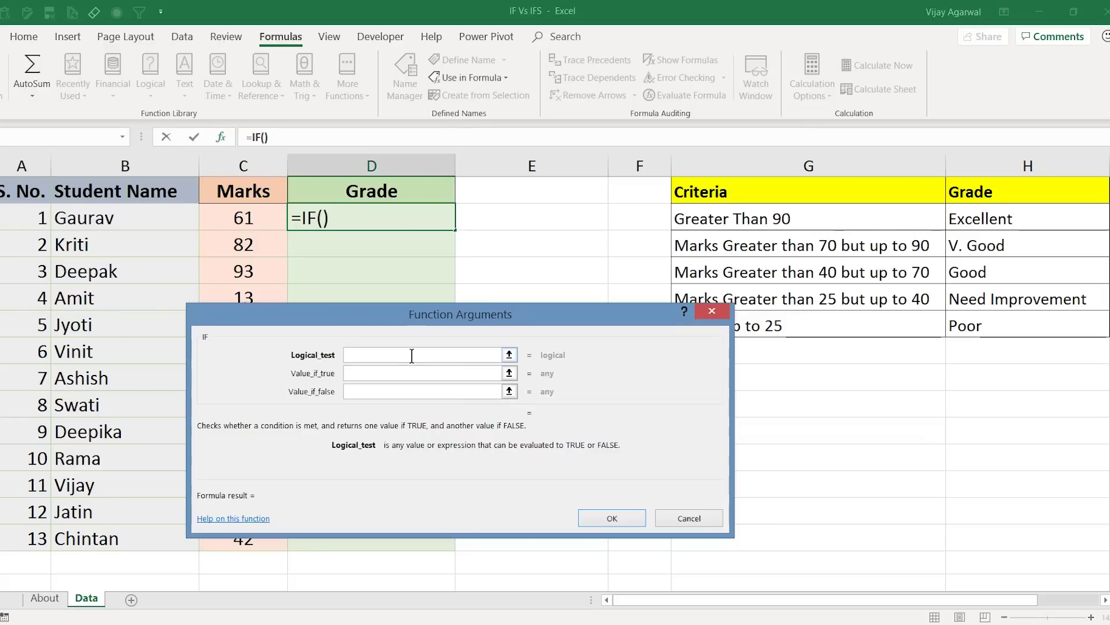
{"action": "left_click", "coordinate": [252, 220]}
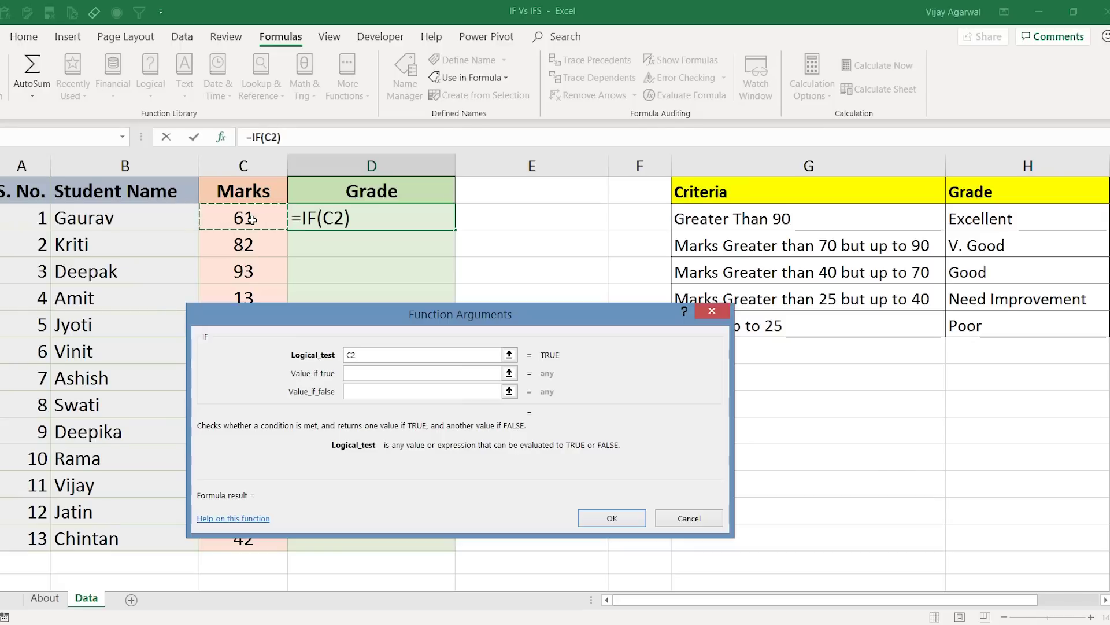
{"action": "type", "text": ">9"}
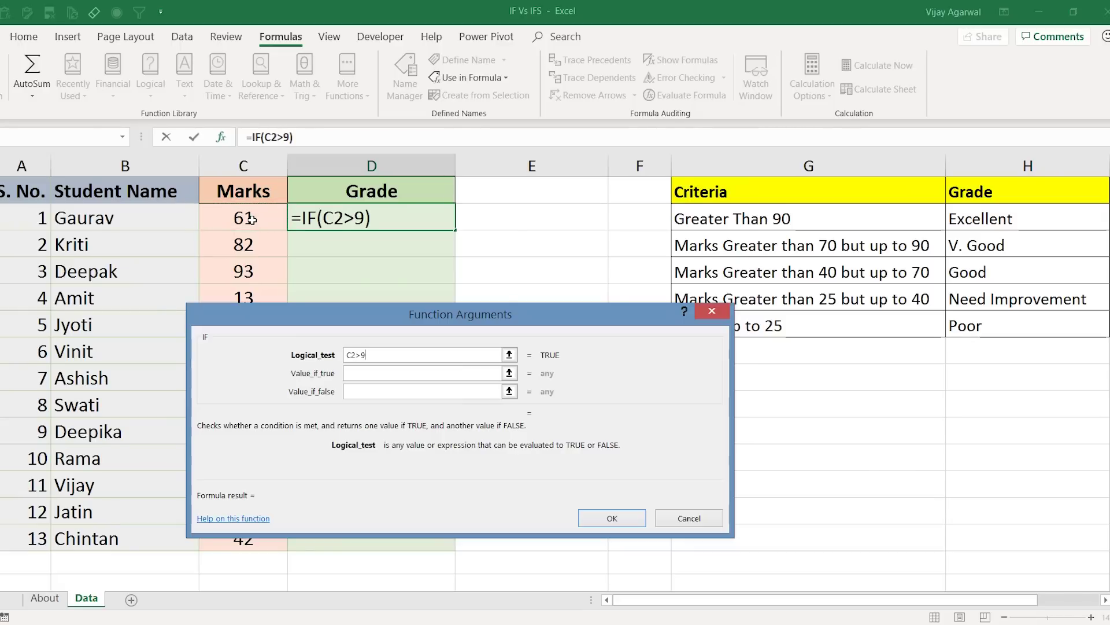
{"action": "type", "text": "0"}
- Complete the IF function with absolute references $H$2 as the value if true and $H$3 as the value if false
{"action": "left_click", "coordinate": [373, 372]}
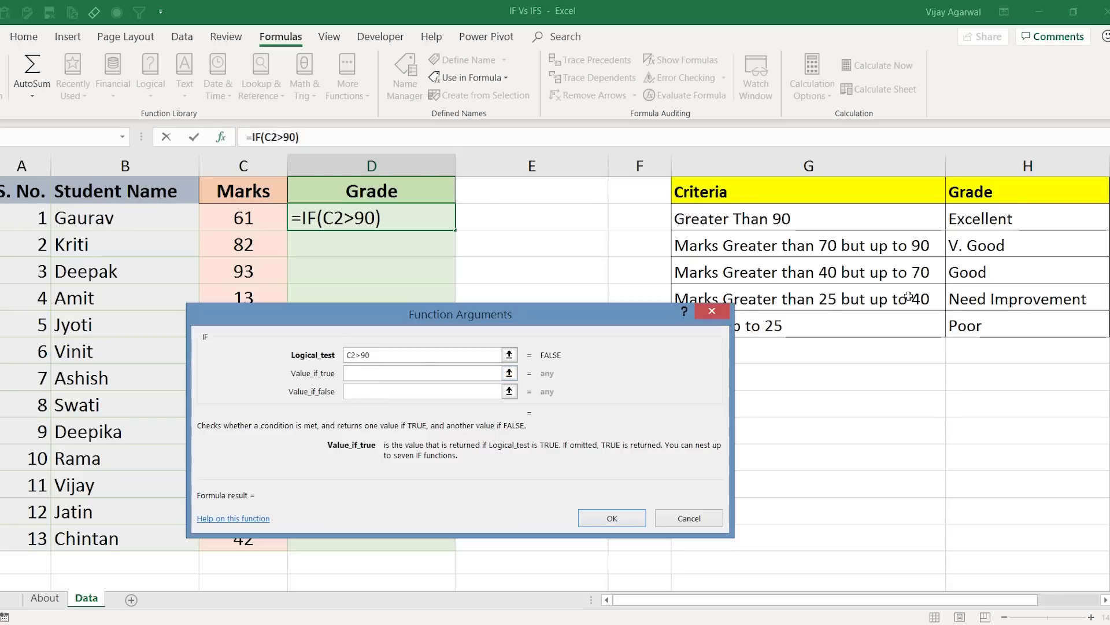
{"action": "left_click", "coordinate": [995, 221]}
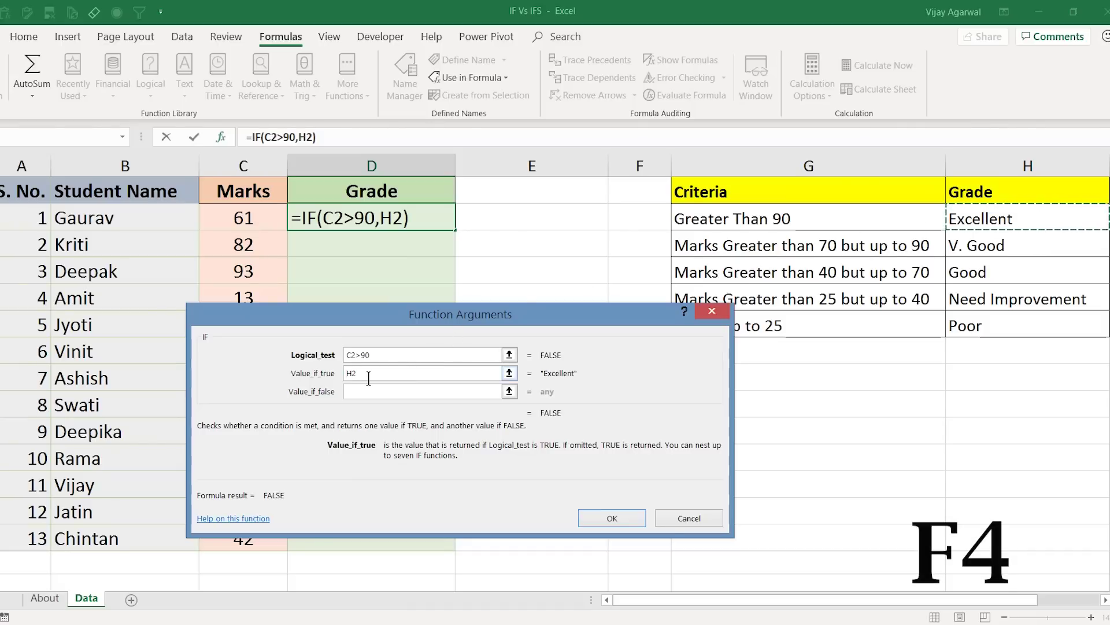
{"action": "key", "text": "F4"}
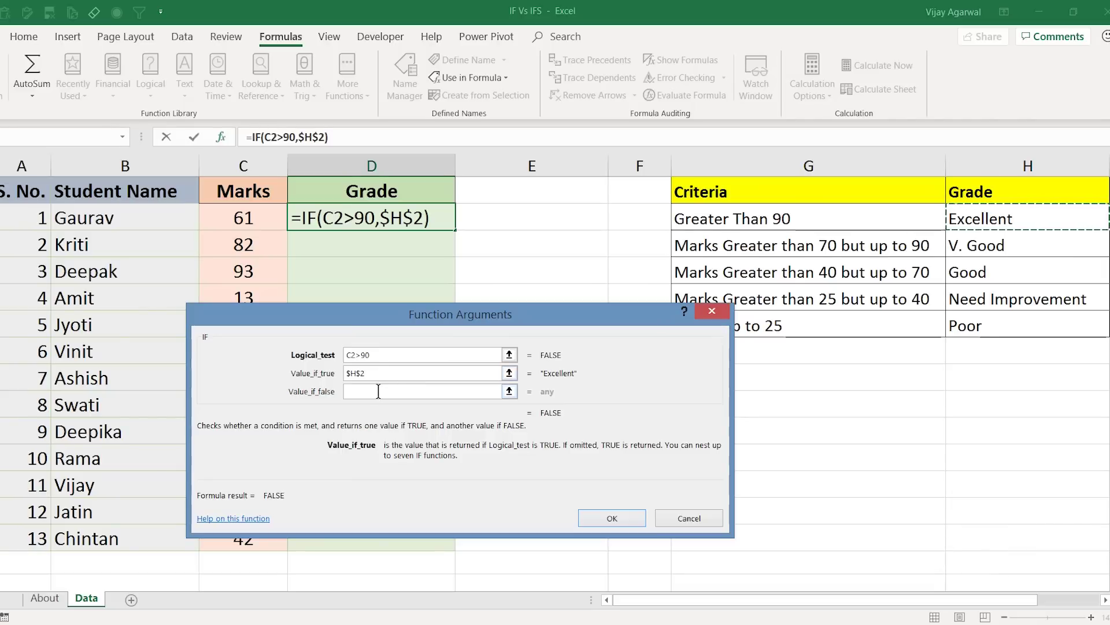
{"action": "left_click", "coordinate": [379, 392]}
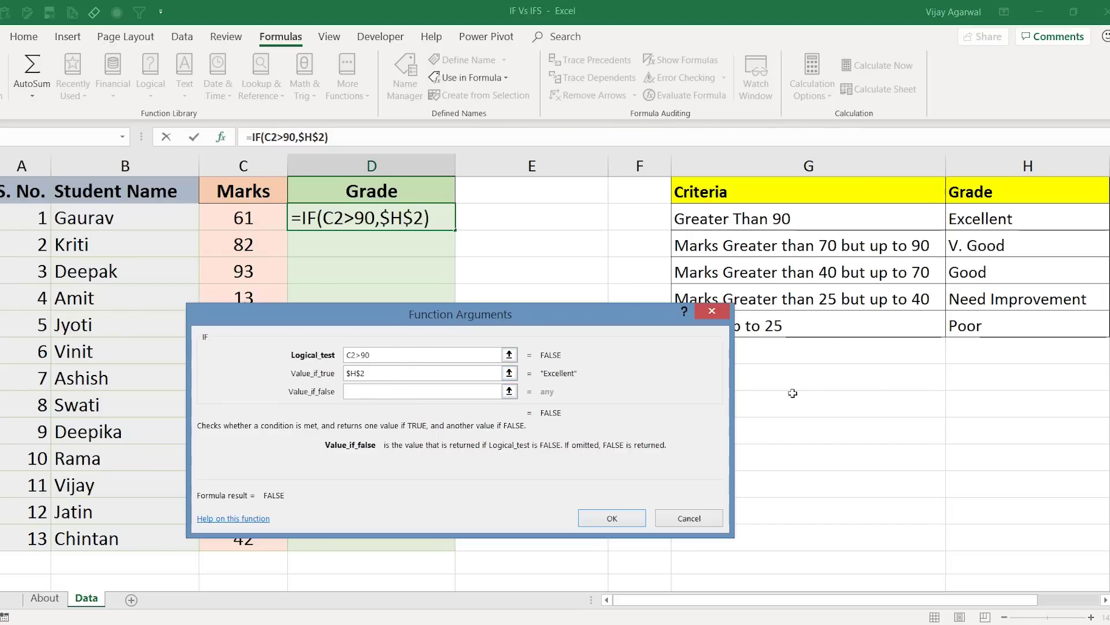
{"action": "left_click", "coordinate": [984, 248]}
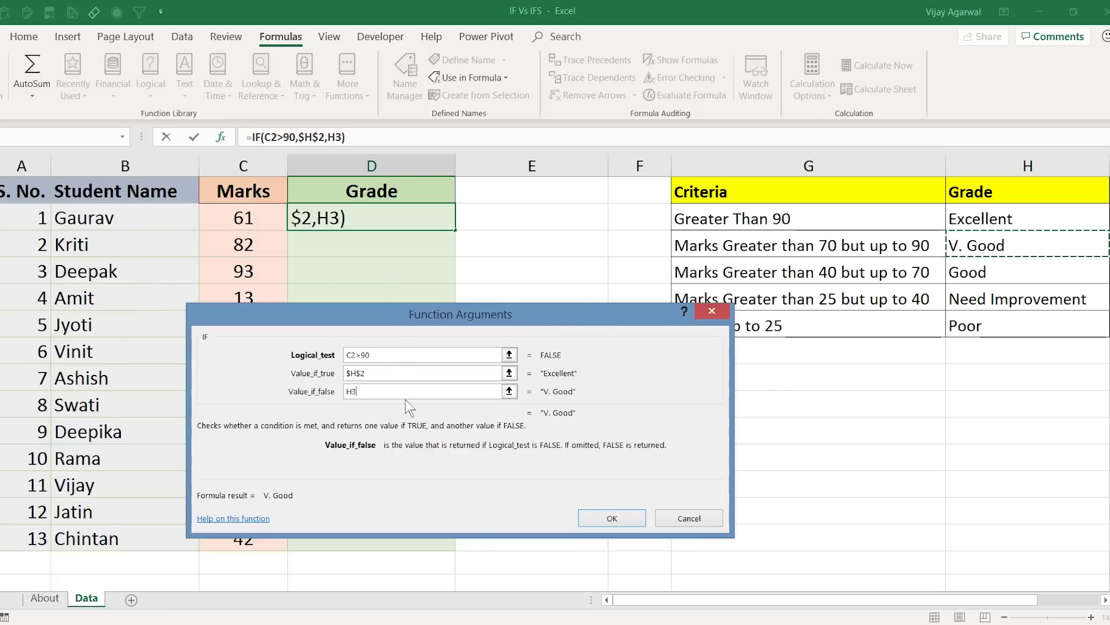
{"action": "key", "text": "F4"}
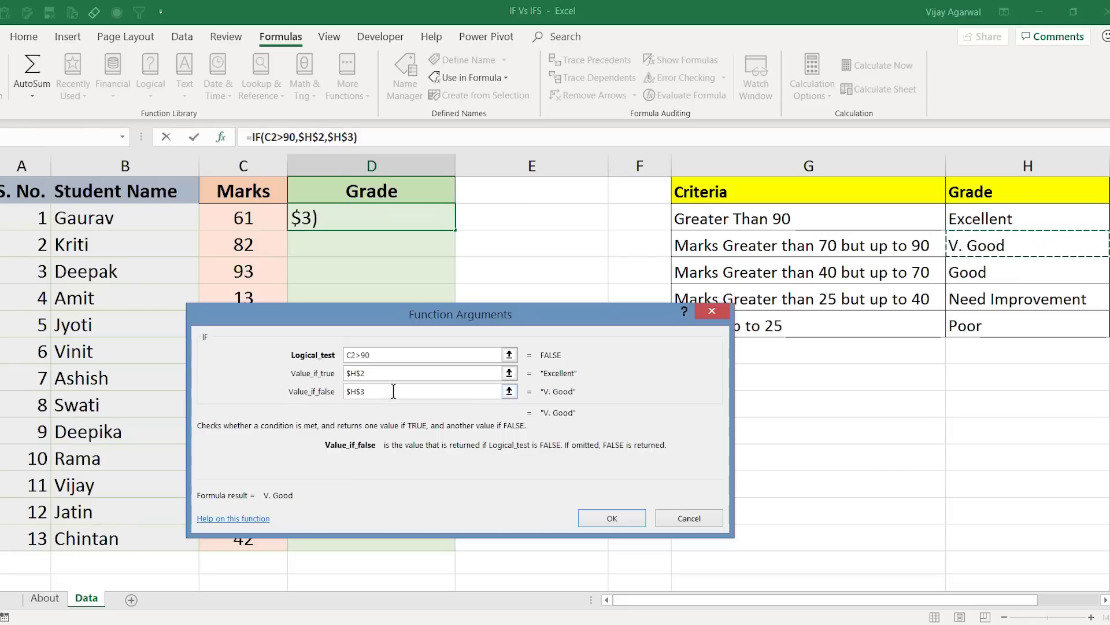
{"action": "left_click", "coordinate": [611, 519]}
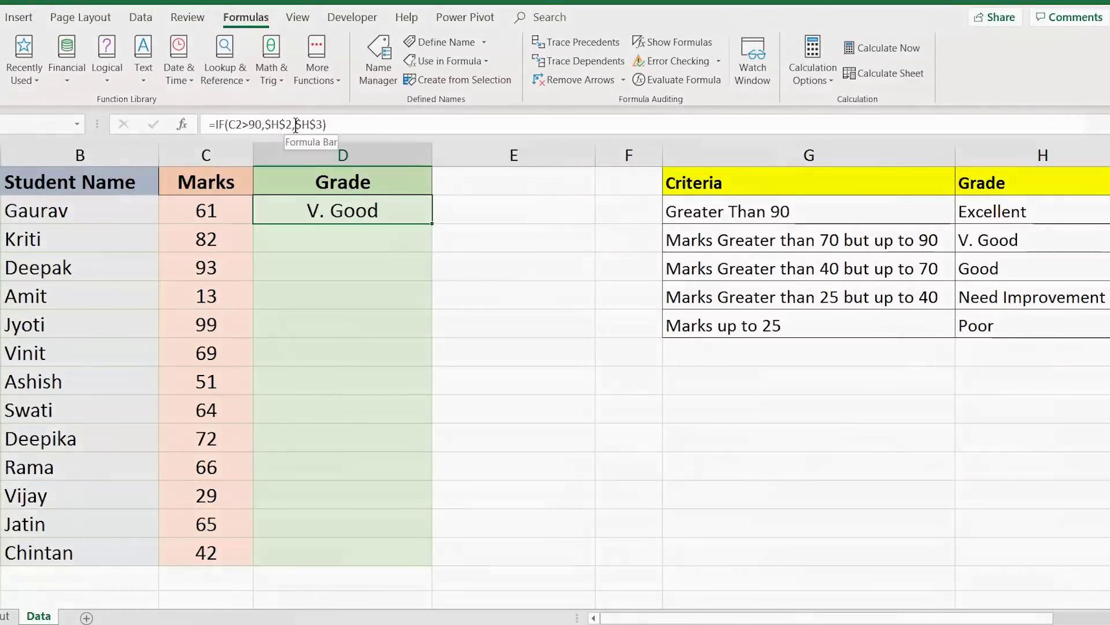
- Replace the value-if-false argument in D2's formula with a nested IF that tests C2>70
{"action": "left_click_drag", "start_coordinate": [295, 124], "coordinate": [321, 123]}
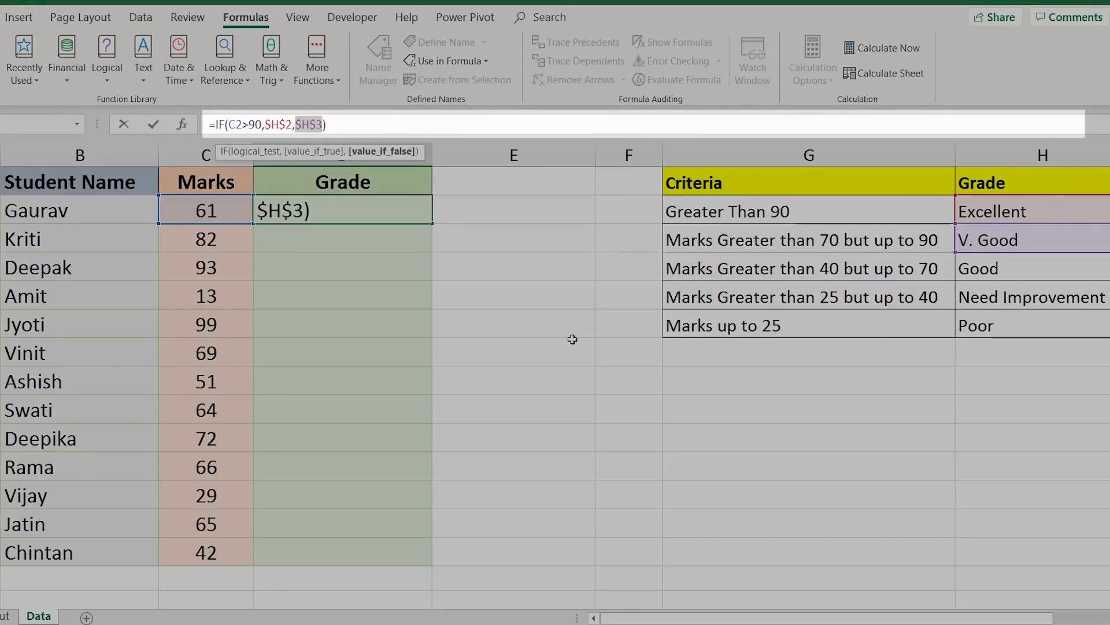
{"action": "type", "text": "if"}
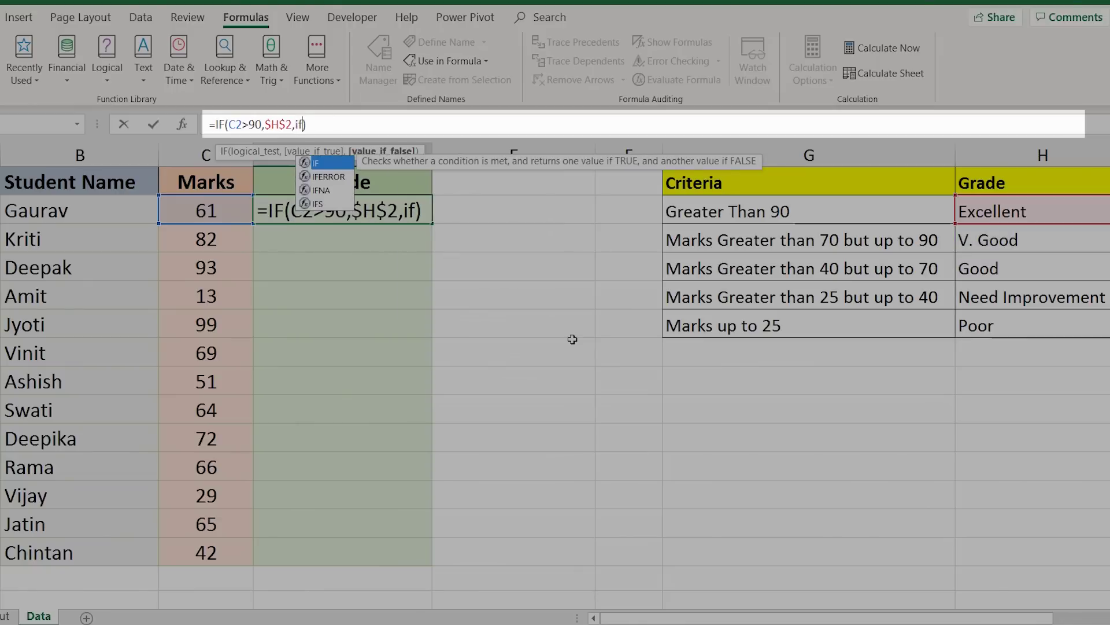
{"action": "type", "text": "("}
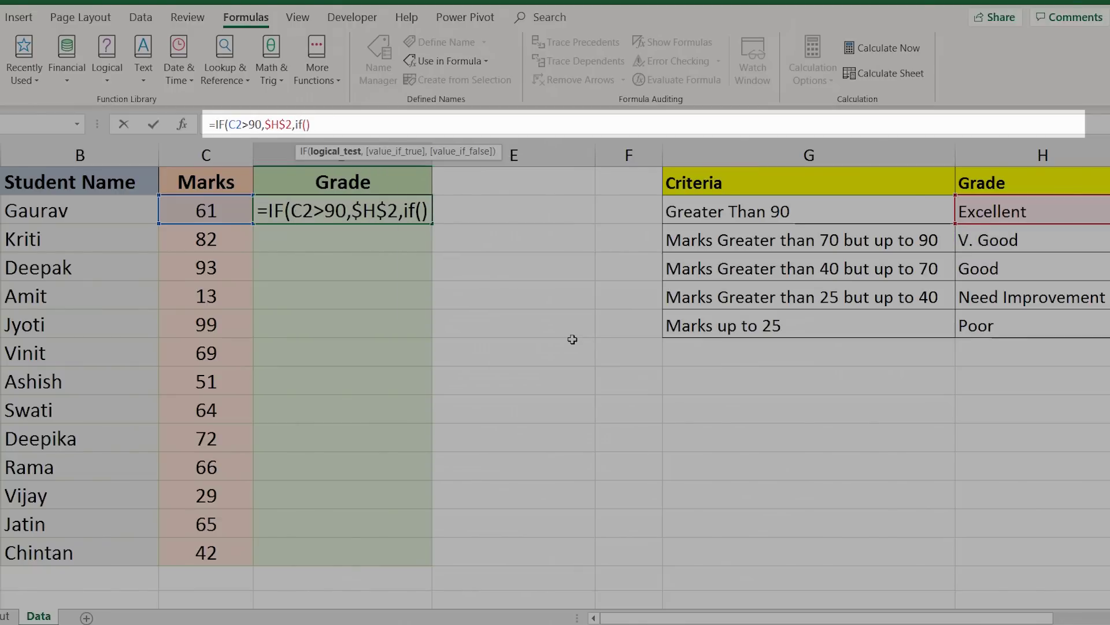
{"action": "left_click", "coordinate": [215, 211]}
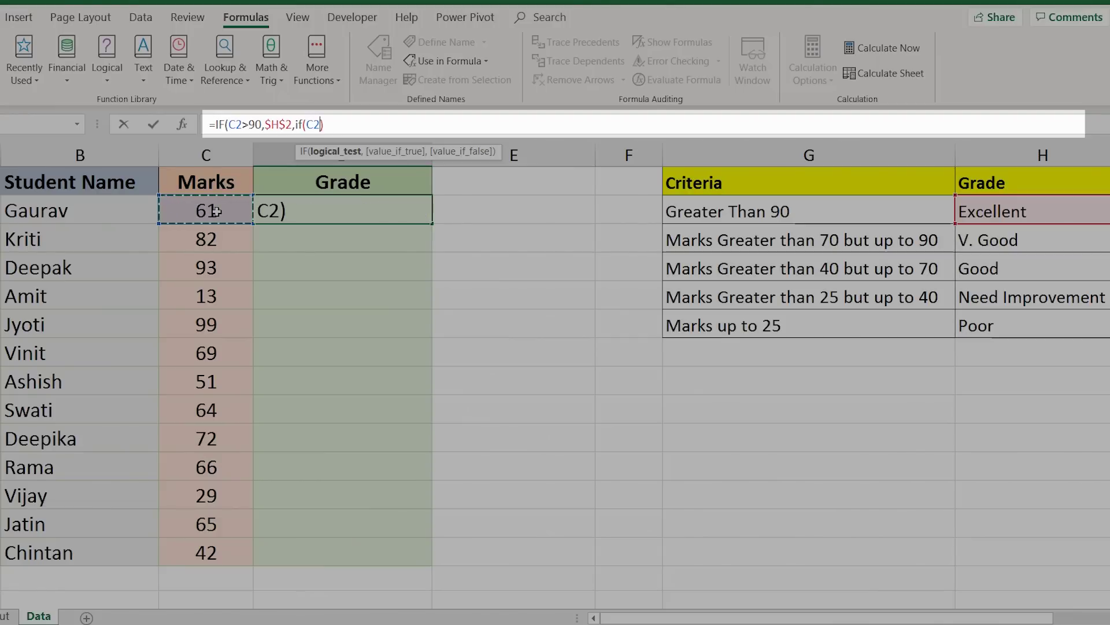
{"action": "type", "text": ">7"}
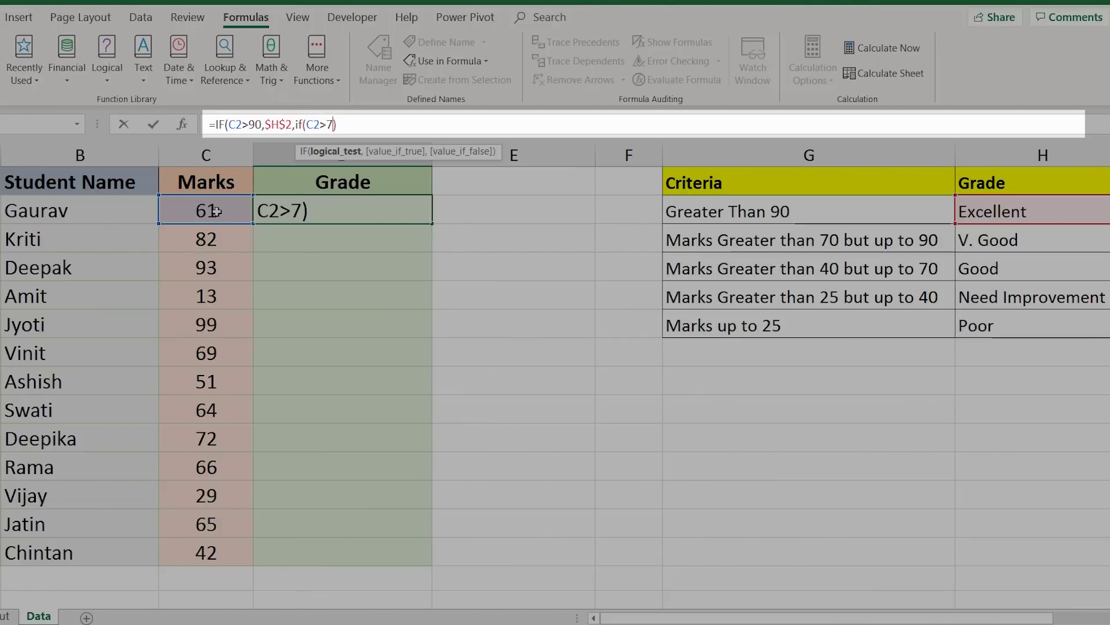
{"action": "type", "text": "0"}
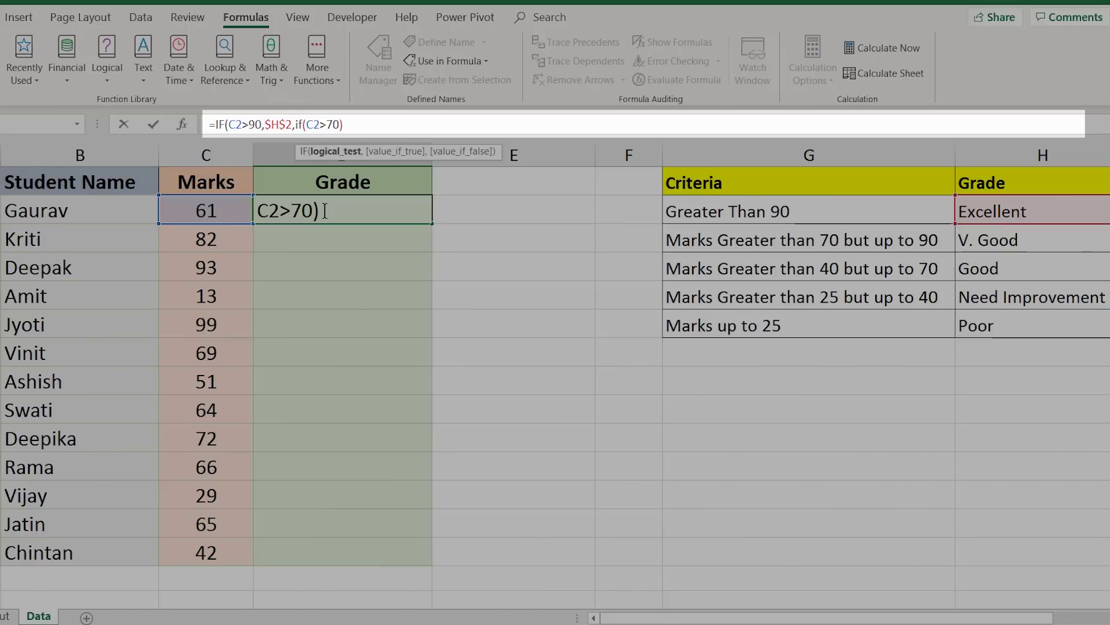
- Finish the nested IF in D2 with $H$3 as its true value and $H$4 as its false value, then commit the formula
{"action": "type", "text": ","}
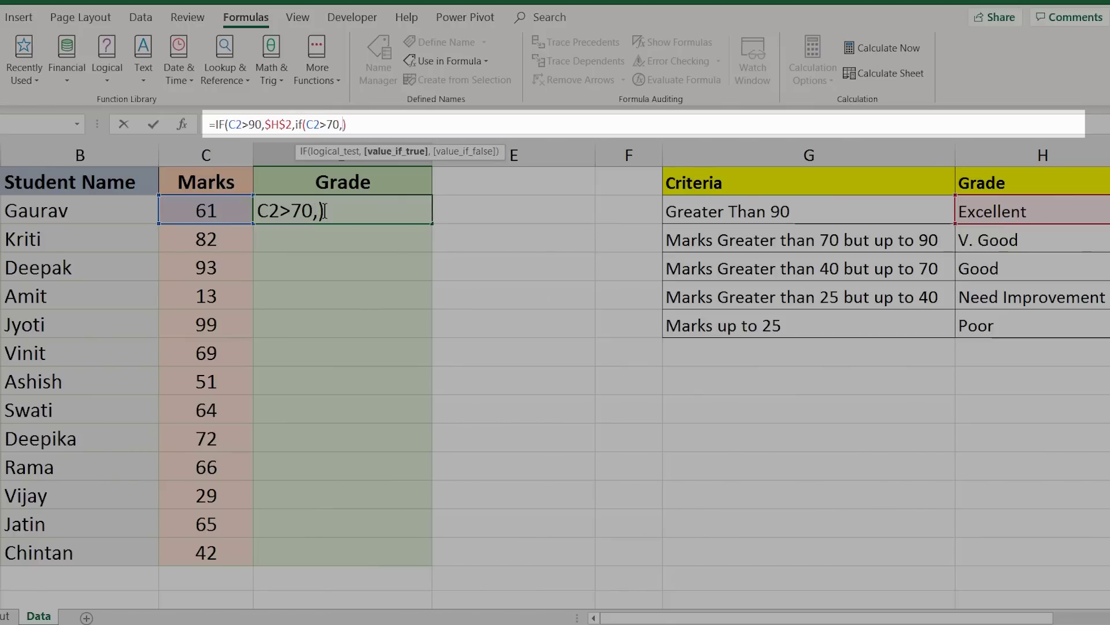
{"action": "left_click", "coordinate": [996, 241]}
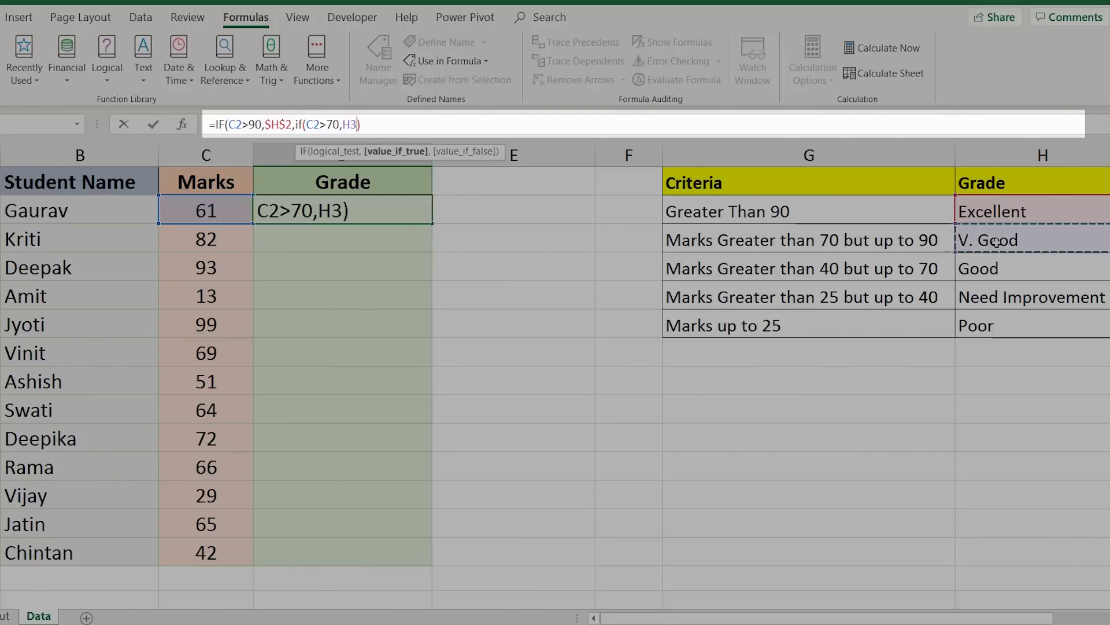
{"action": "key", "text": "F4"}
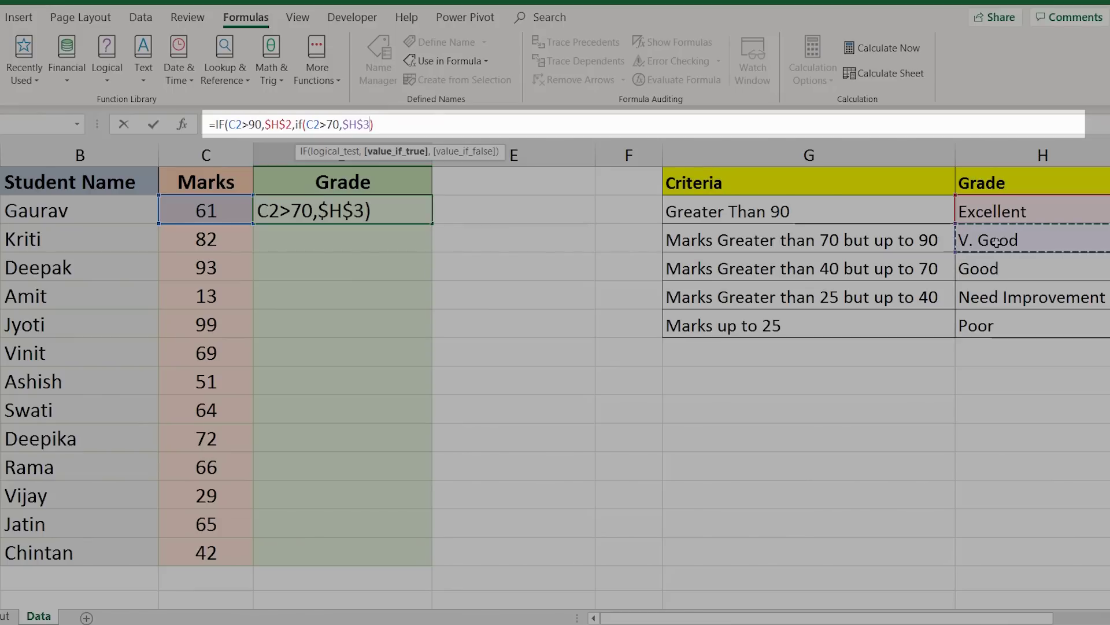
{"action": "type", "text": ","}
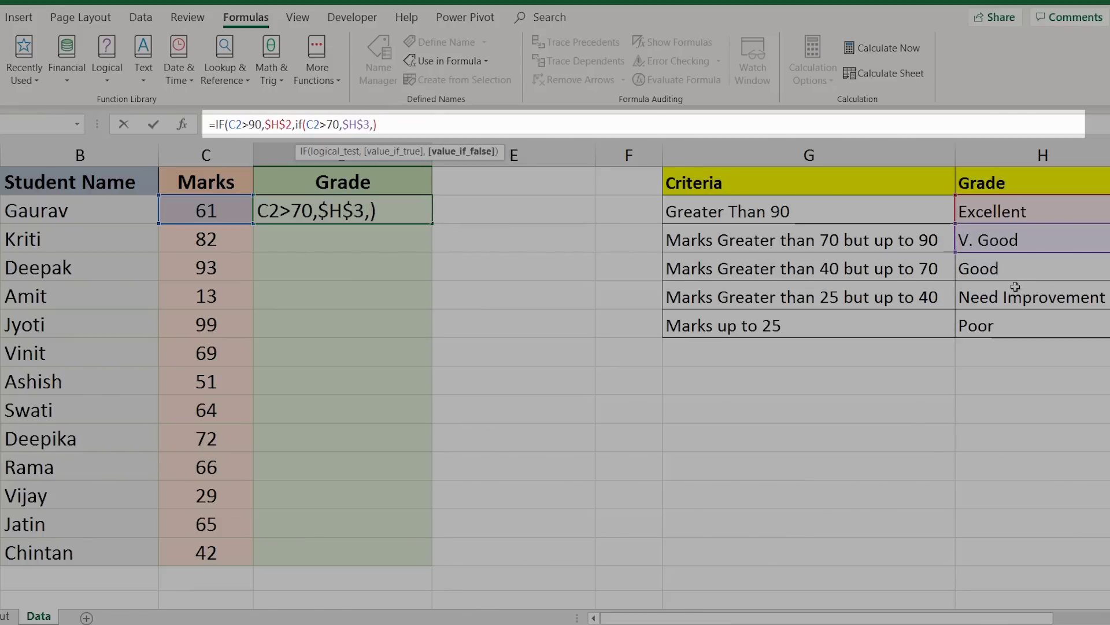
{"action": "left_click", "coordinate": [1001, 272]}
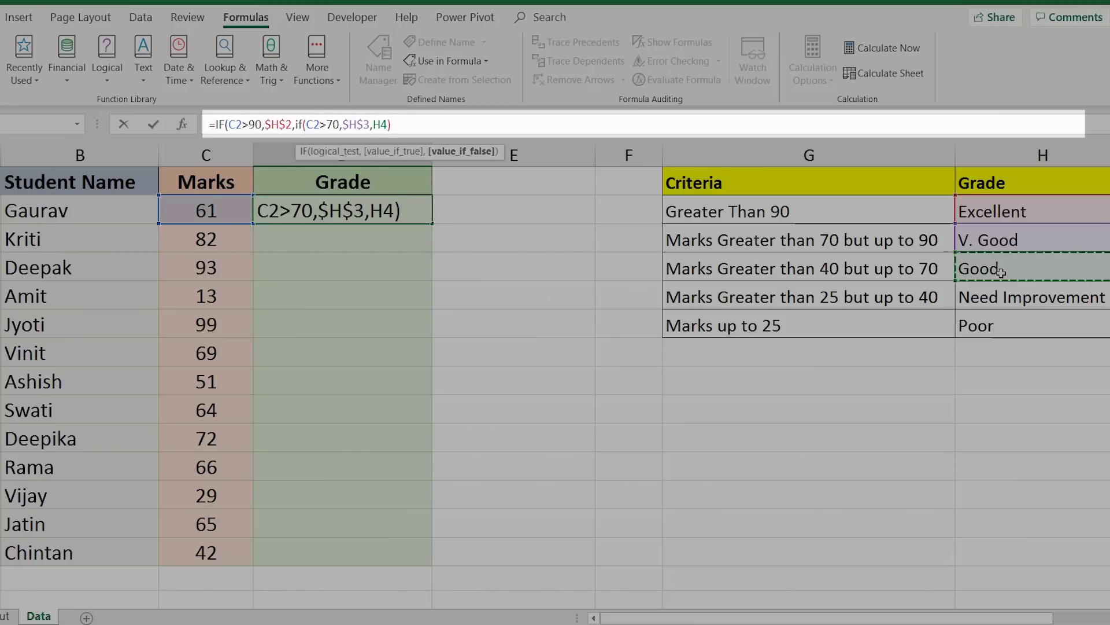
{"action": "key", "text": "F4"}
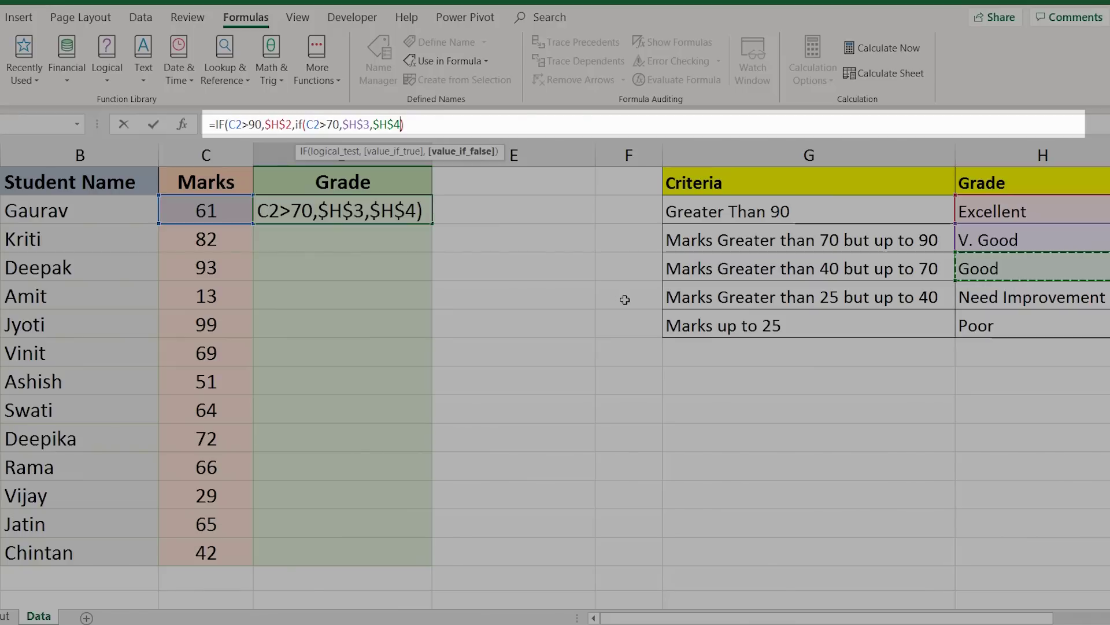
{"action": "key", "text": "Return"}
{"action": "key", "text": "Return"}
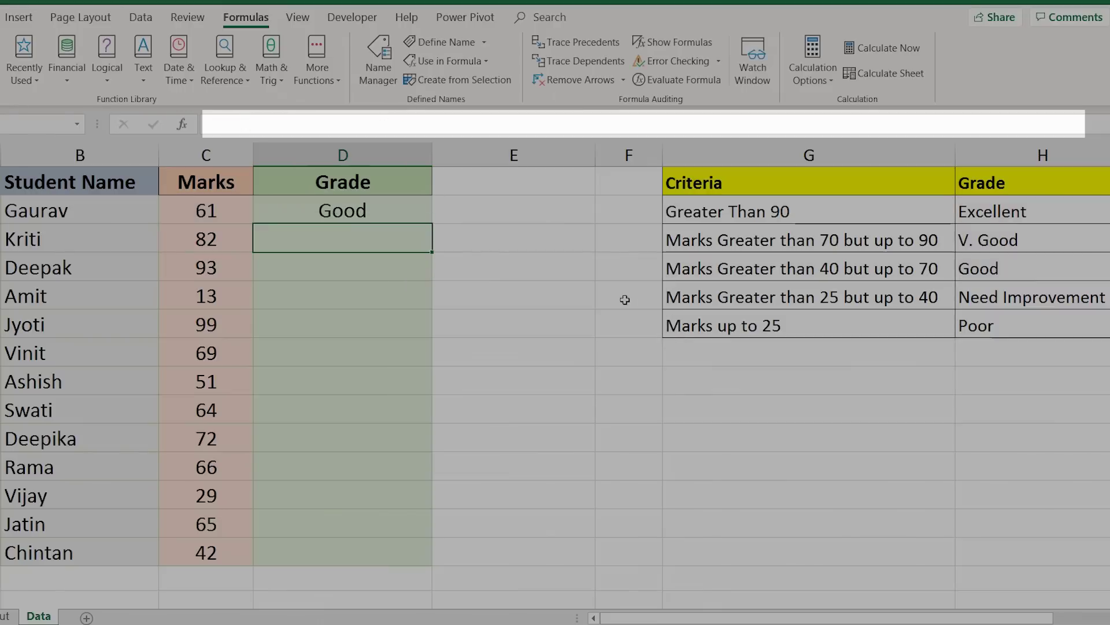
{"action": "left_click", "coordinate": [362, 213]}
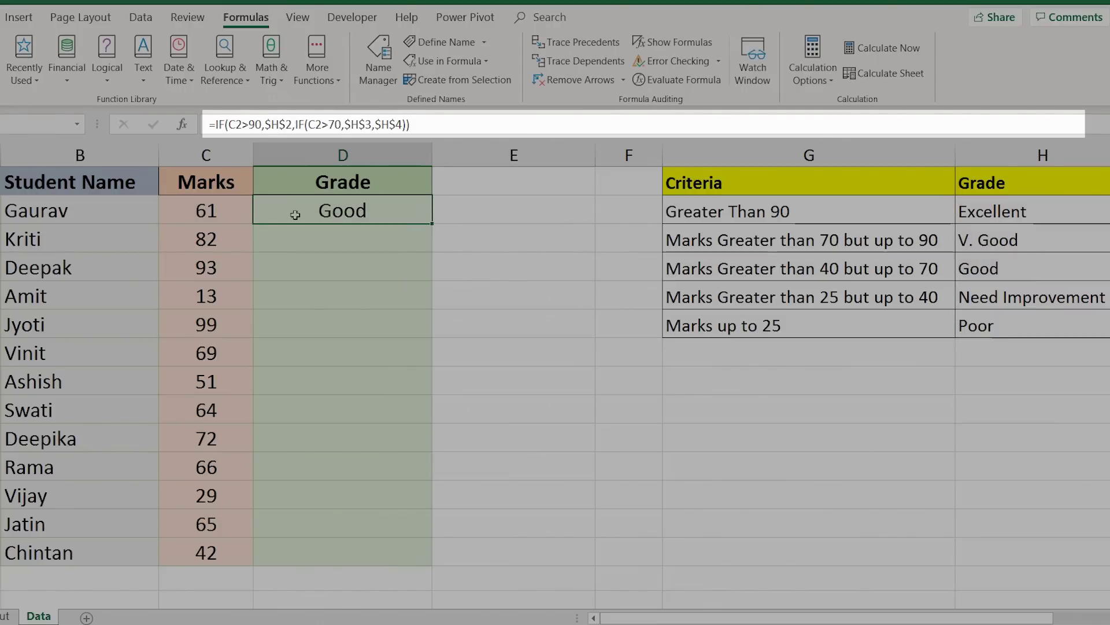
- Test D2's grade formula by entering marks of 95 and 72 in cell C2
{"action": "left_click", "coordinate": [228, 212]}
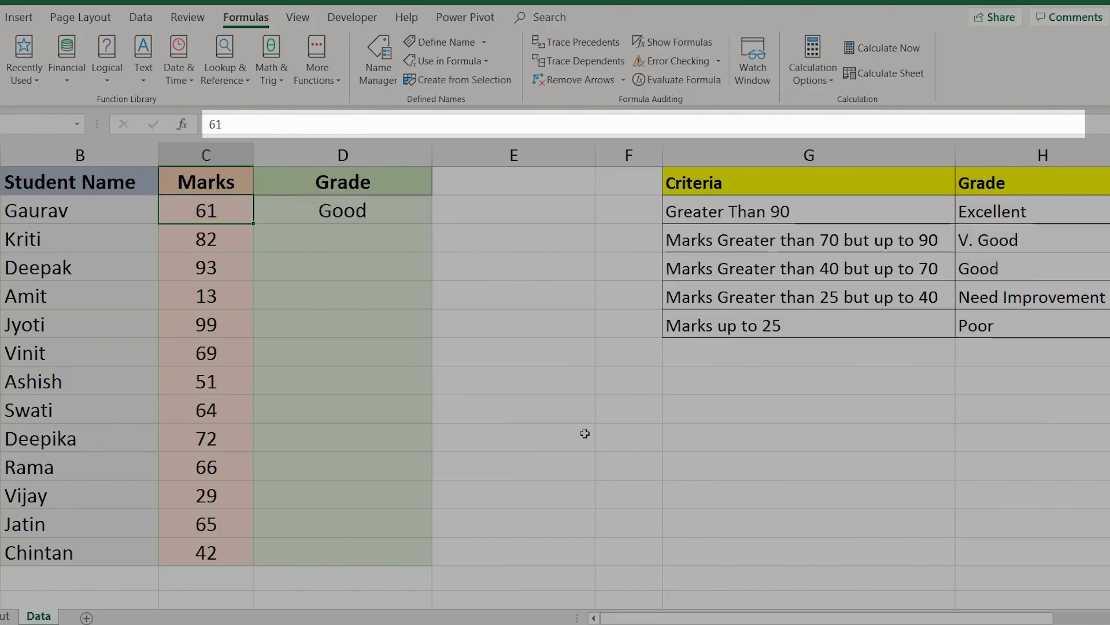
{"action": "type", "text": "95"}
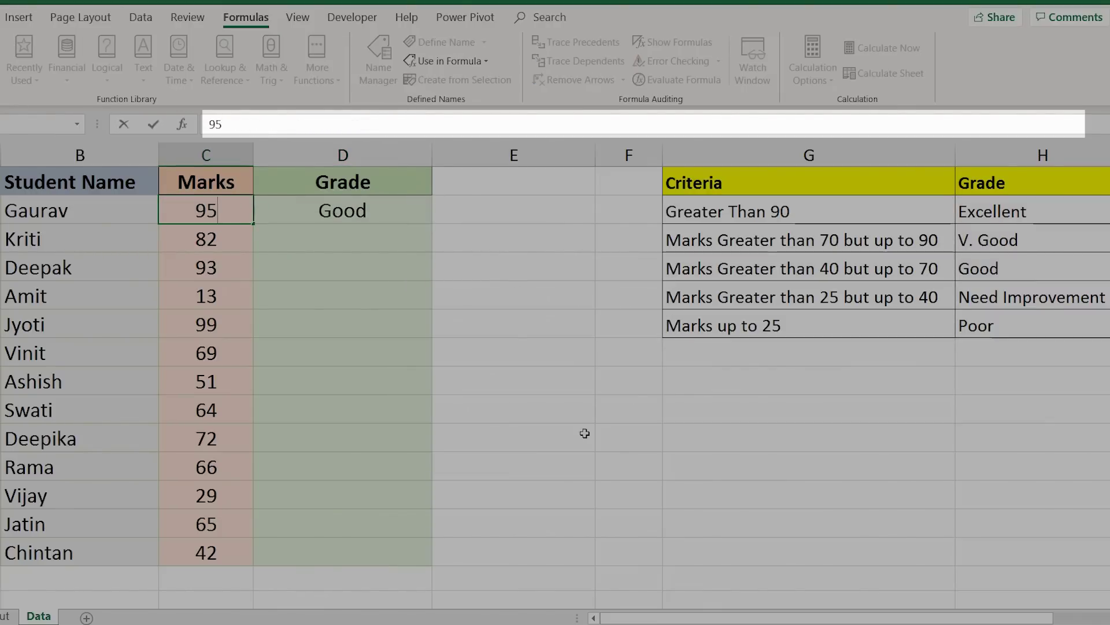
{"action": "key", "text": "Return"}
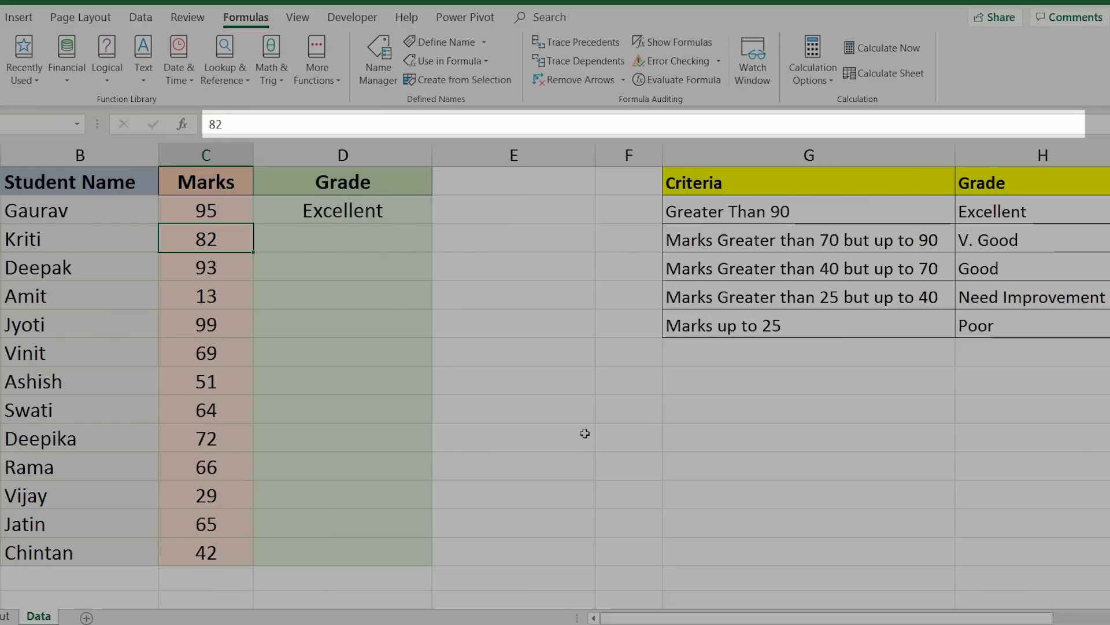
{"action": "key", "text": "Up"}
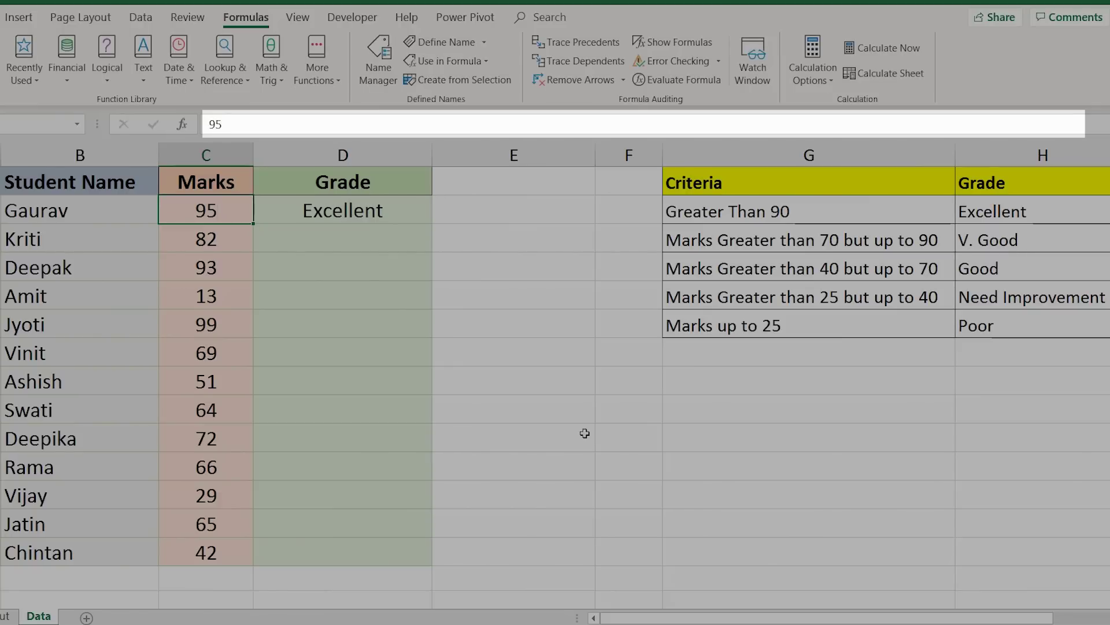
{"action": "type", "text": "72"}
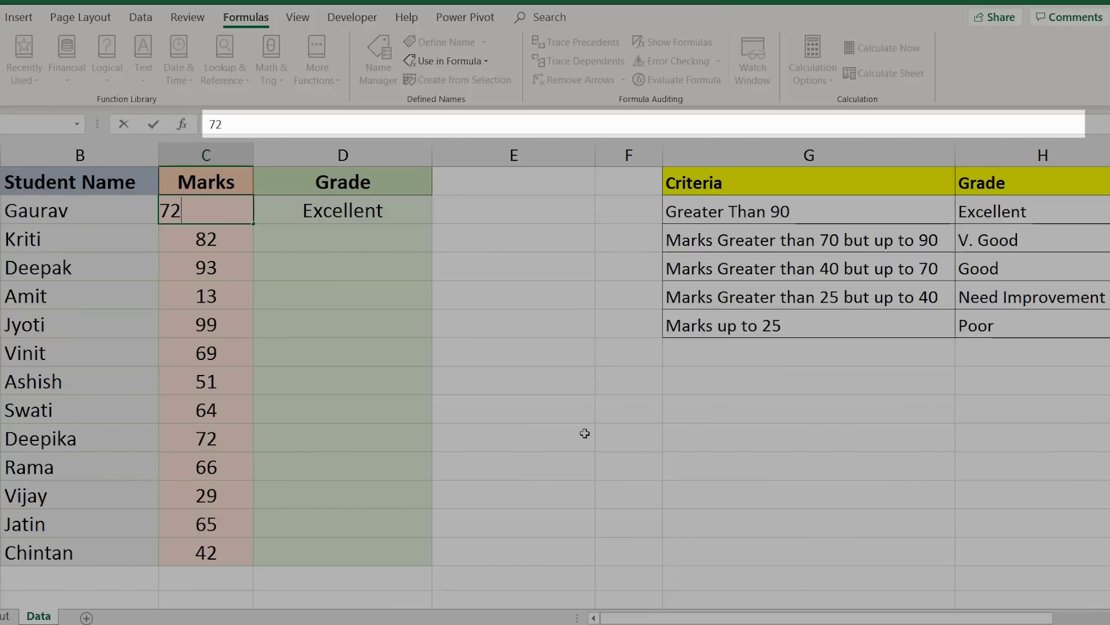
{"action": "key", "text": "Return"}
{"action": "key", "text": "Up"}
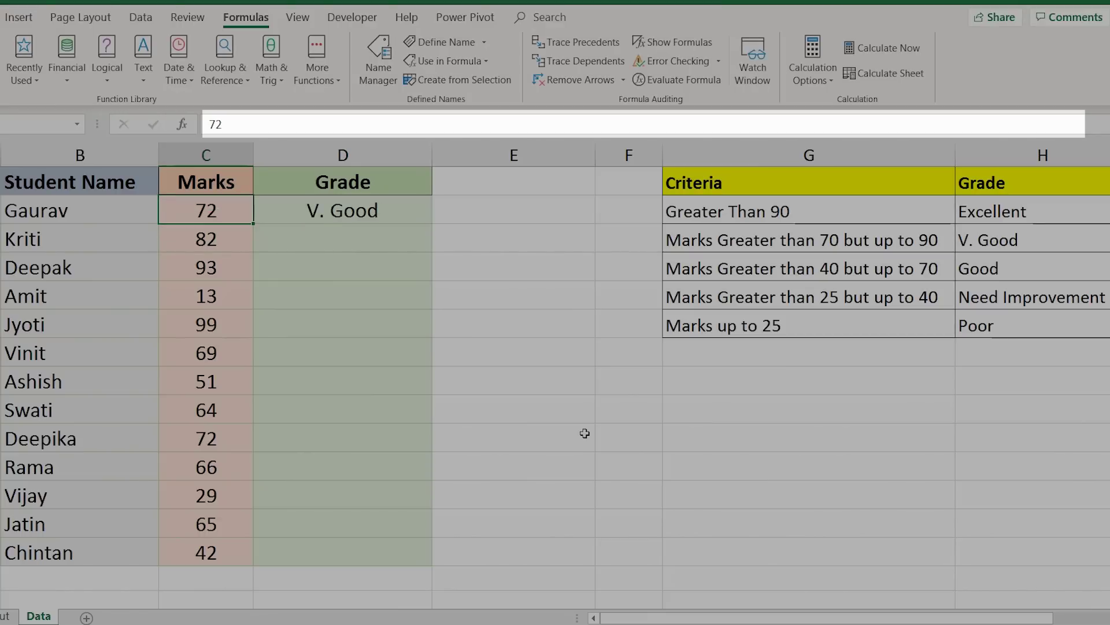
- Set the marks in cell C2 to 65
{"action": "type", "text": "65"}
{"action": "key", "text": "Return"}
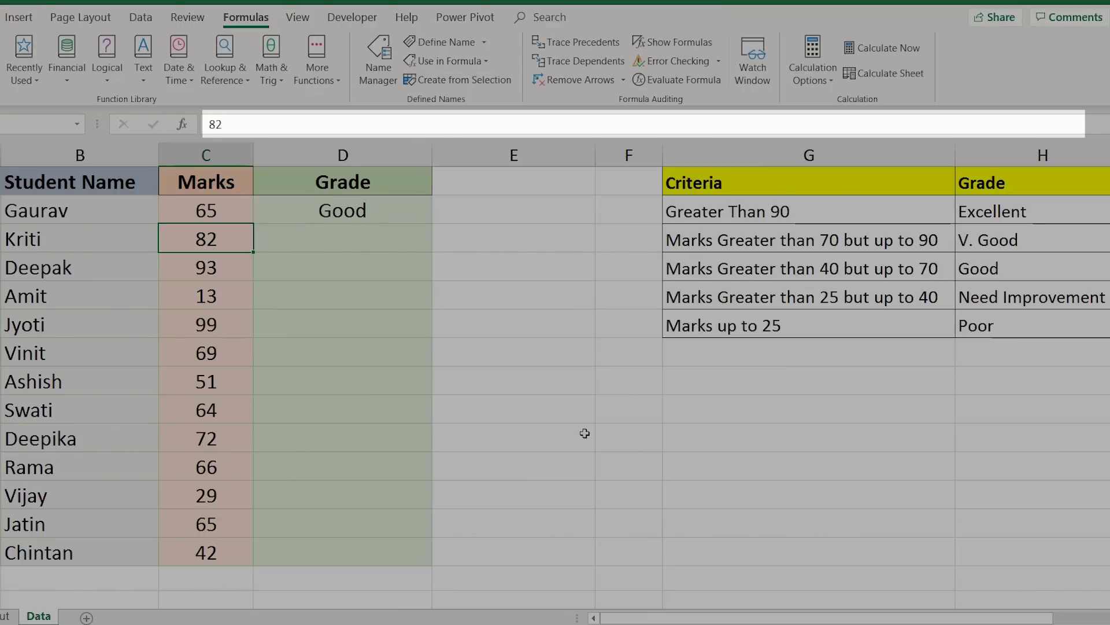
{"action": "key", "text": "Up"}
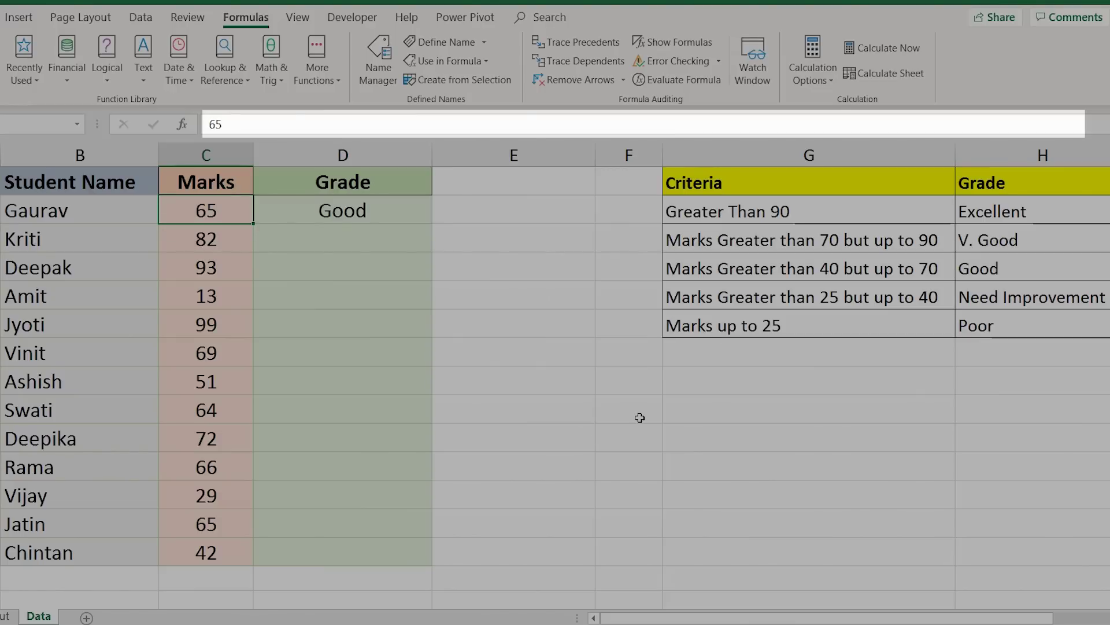
- Copy the nested IF(C2>70,$H$3,$H$4) in D2's formula and paste it over its own $H$4 value-if-false argument
{"action": "left_click", "coordinate": [373, 214]}
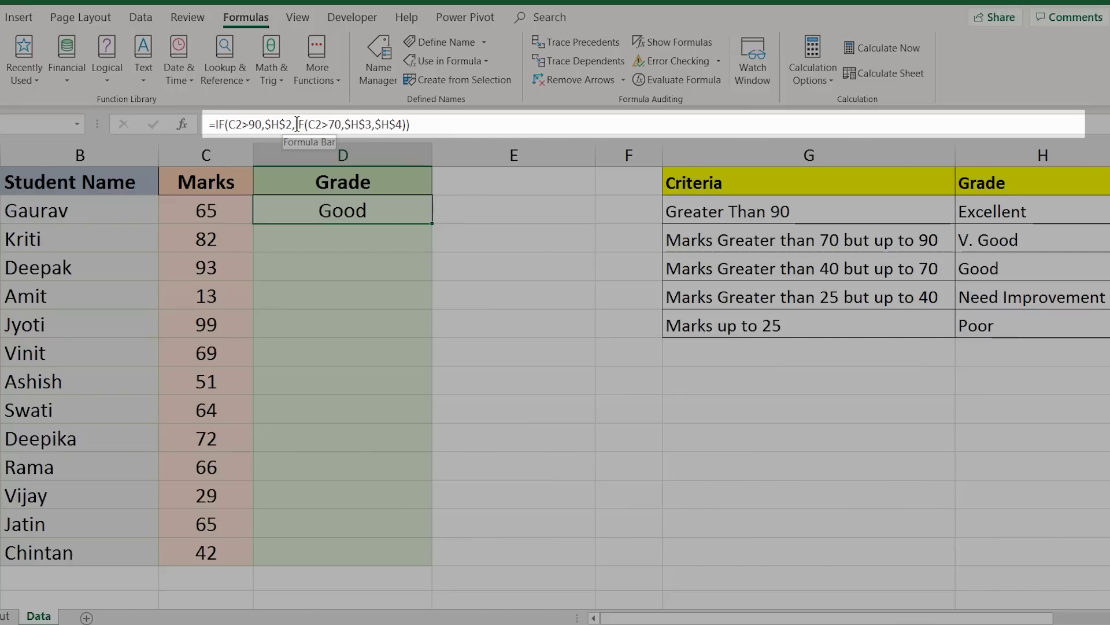
{"action": "left_click_drag", "start_coordinate": [295, 124], "coordinate": [407, 123]}
{"action": "key", "text": "ctrl+c"}
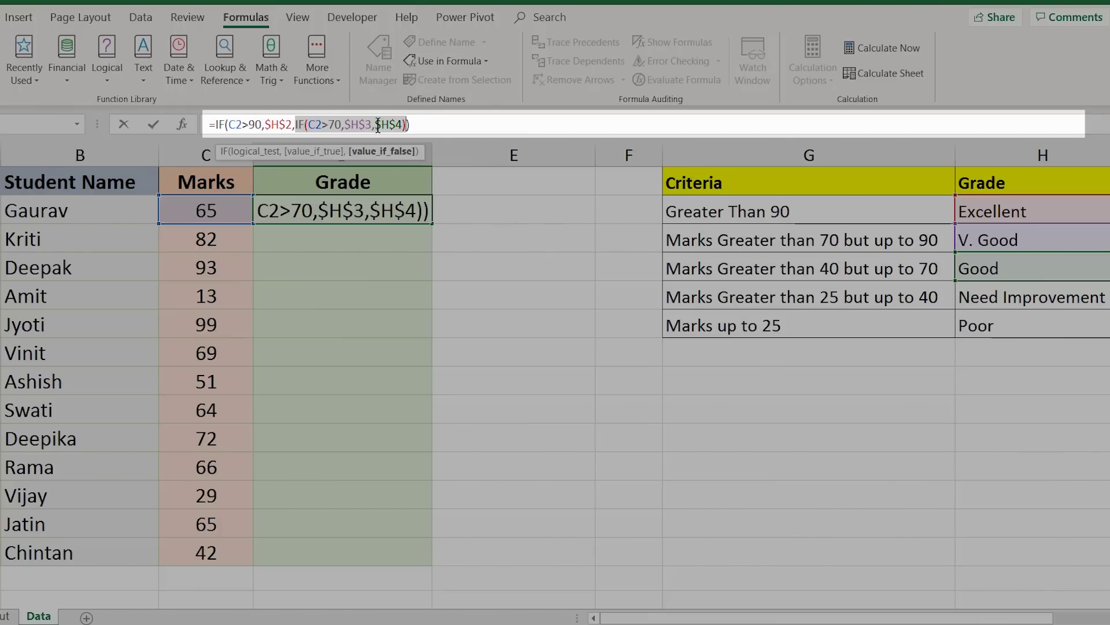
{"action": "left_click_drag", "start_coordinate": [375, 125], "coordinate": [398, 118]}
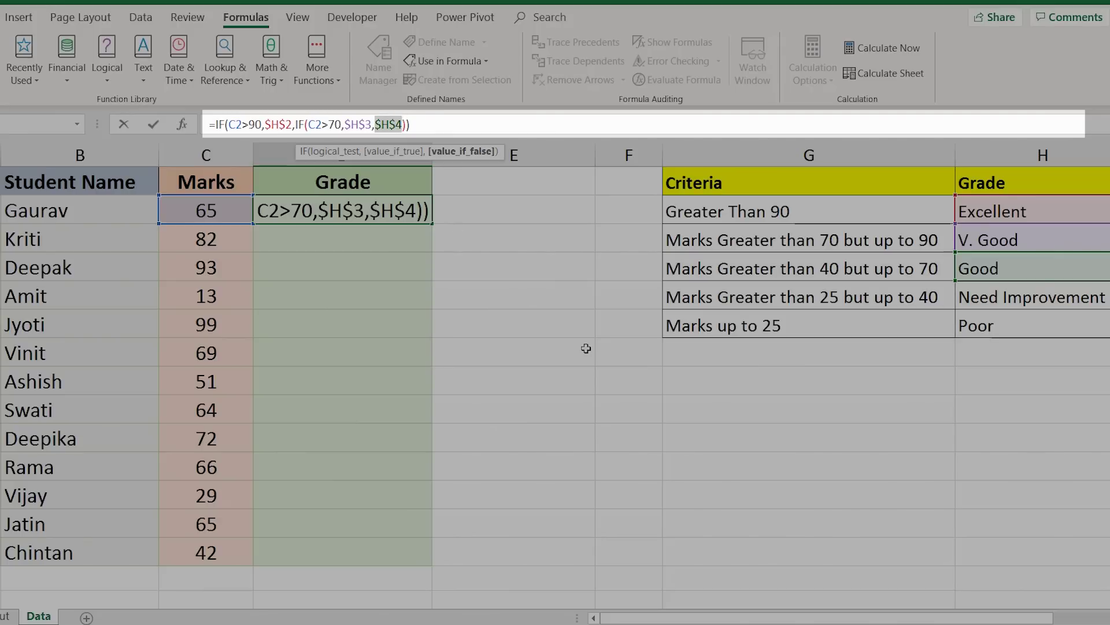
{"action": "key", "text": "ctrl+v"}
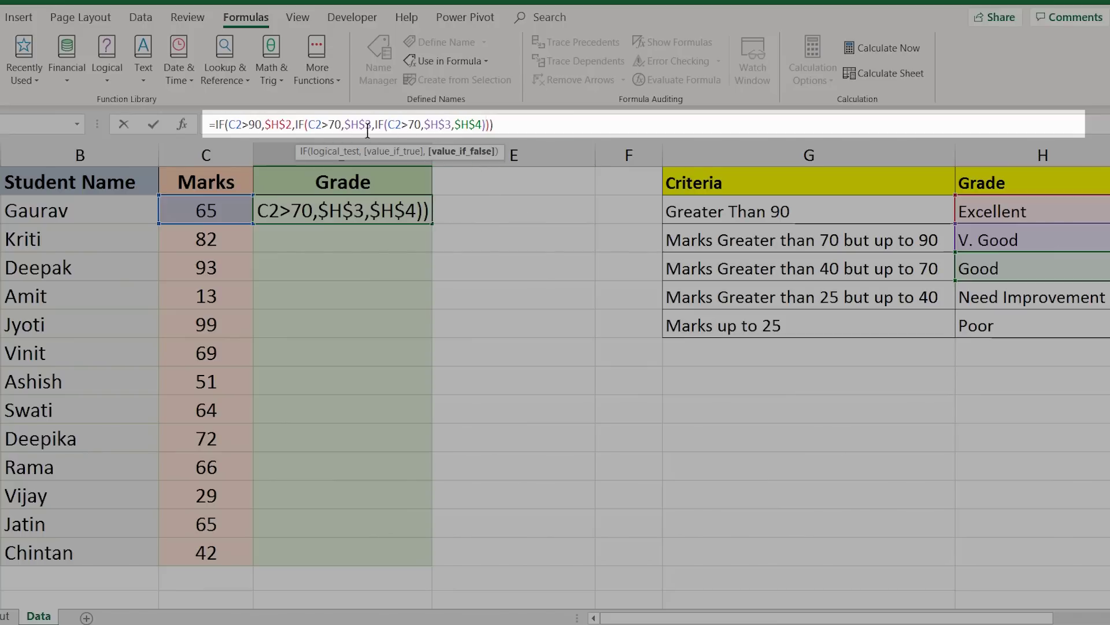
- Edit the innermost IF in D2 to test C2>40, with $H$4 as its true value and $H$5 as its false value
{"action": "left_click", "coordinate": [409, 126]}
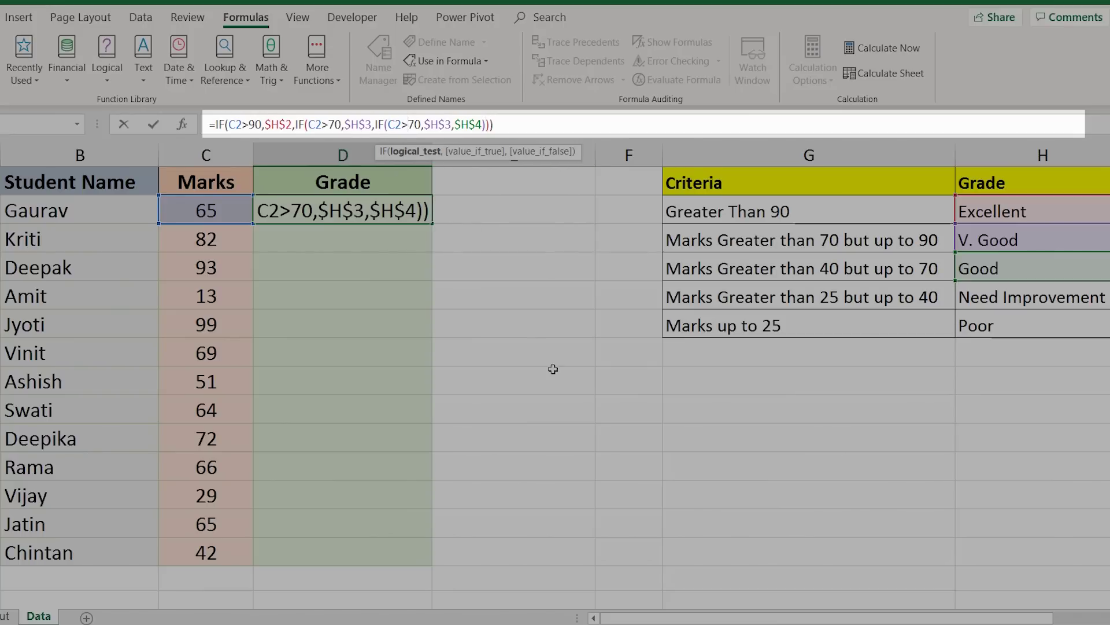
{"action": "type", "text": "4"}
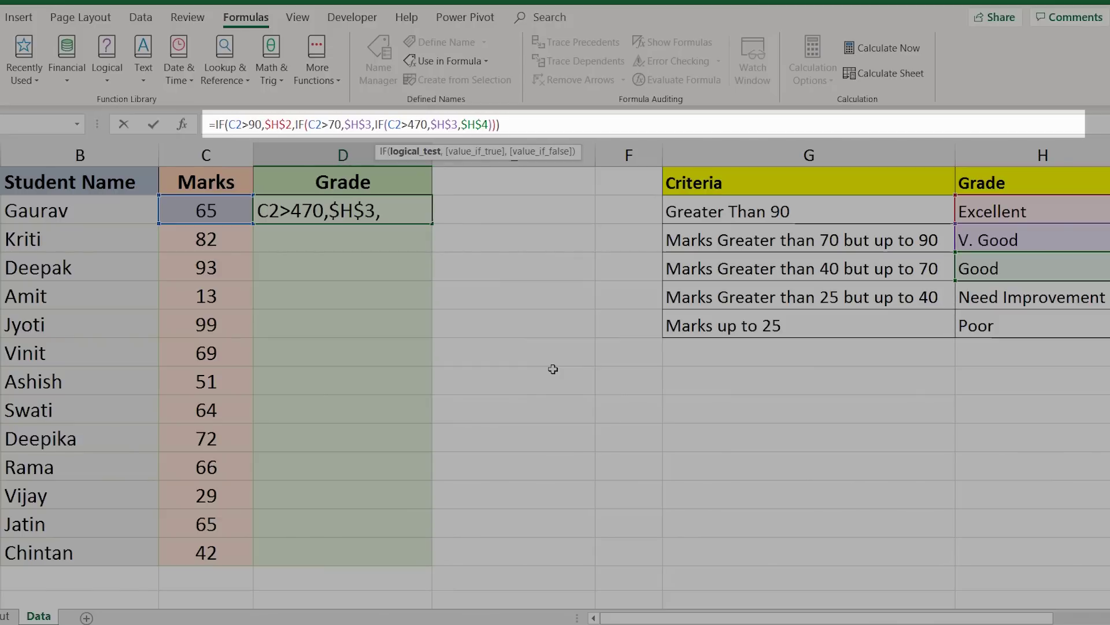
{"action": "key", "text": "Delete"}
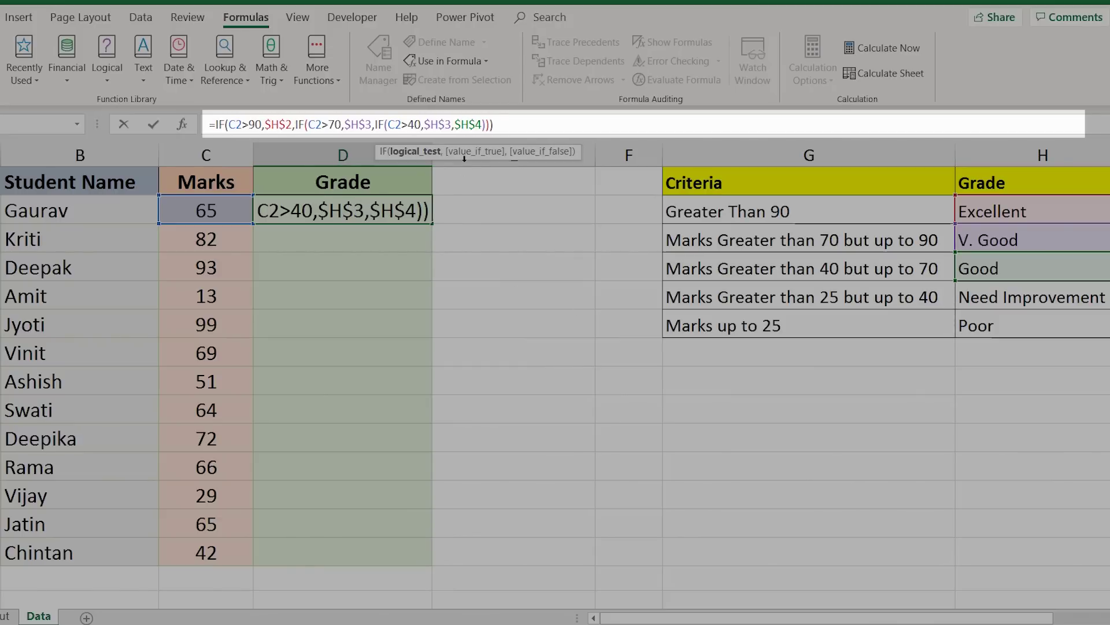
{"action": "left_click", "coordinate": [447, 126]}
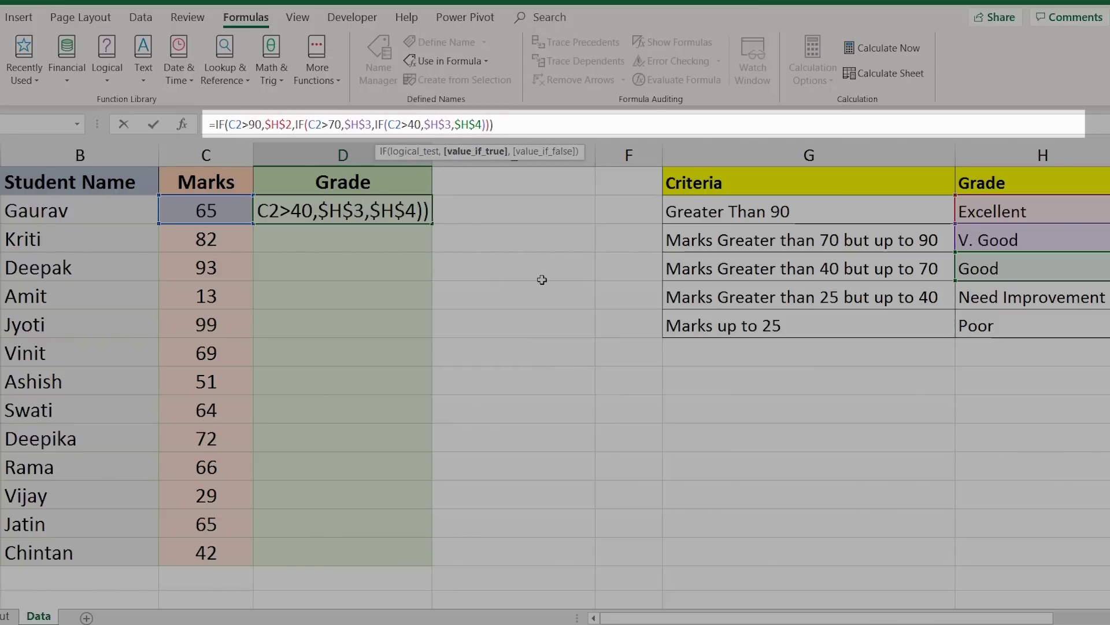
{"action": "type", "text": "4"}
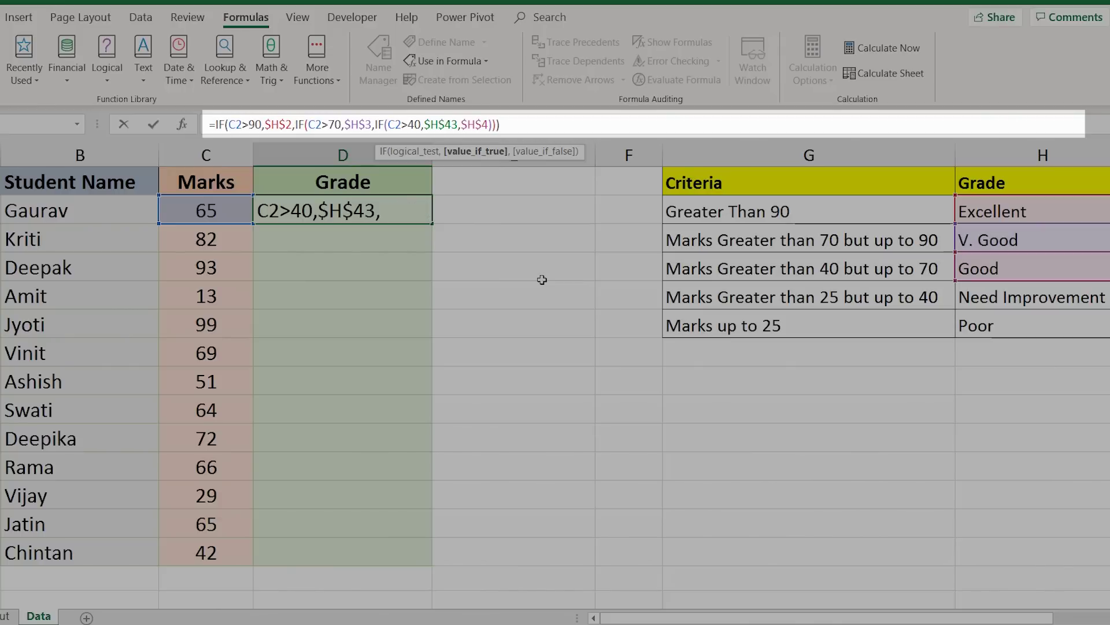
{"action": "key", "text": "Delete"}
{"action": "key", "text": "Right"}
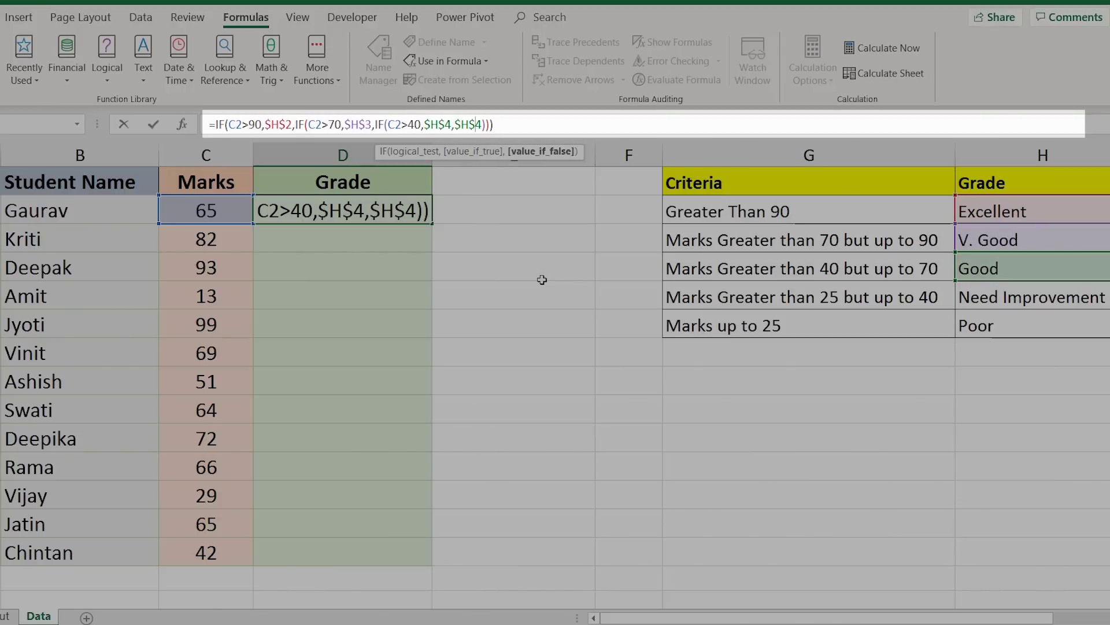
{"action": "key", "text": "BackSpace"}
{"action": "type", "text": "5"}
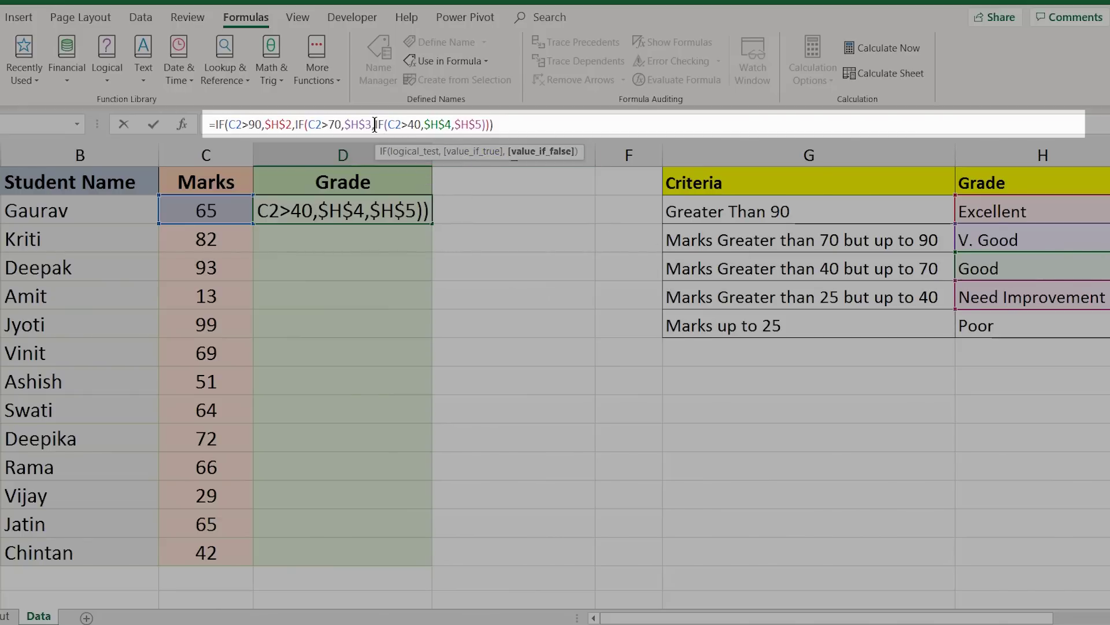
- Replace the innermost $H$5 false value in D2 with another copy of the nested IF, changing its test to C2>25
{"action": "left_click_drag", "start_coordinate": [455, 124], "coordinate": [482, 125]}
{"action": "type", "text": "IF(C2>70,$H$3,$H$4)"}
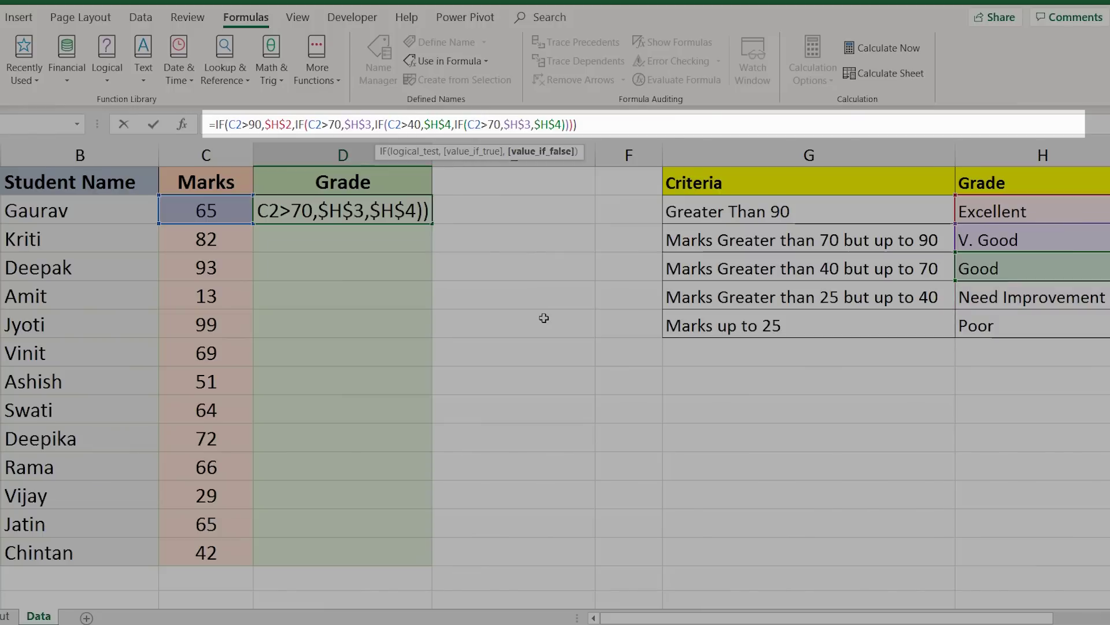
{"action": "left_click", "coordinate": [487, 124]}
{"action": "type", "text": "25"}
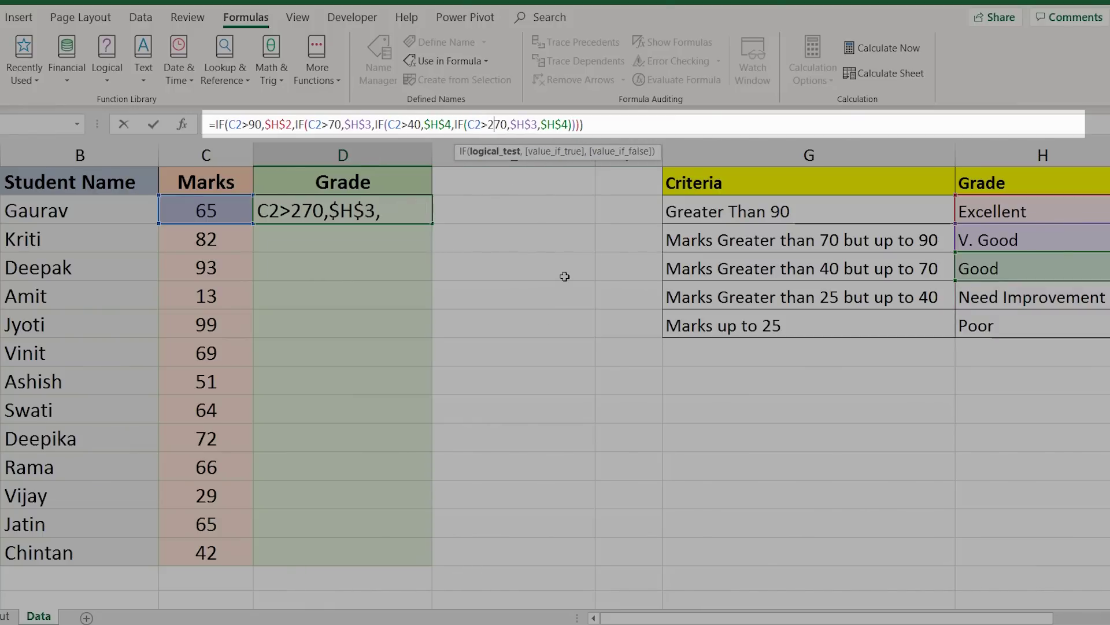
{"action": "key", "text": "Delete"}
{"action": "key", "text": "Delete"}
- Set the C2>25 IF's true value to $H$5 and false value to $H$6, and commit D2's formula
{"action": "key", "text": "Right"}
{"action": "key", "text": "Right"}
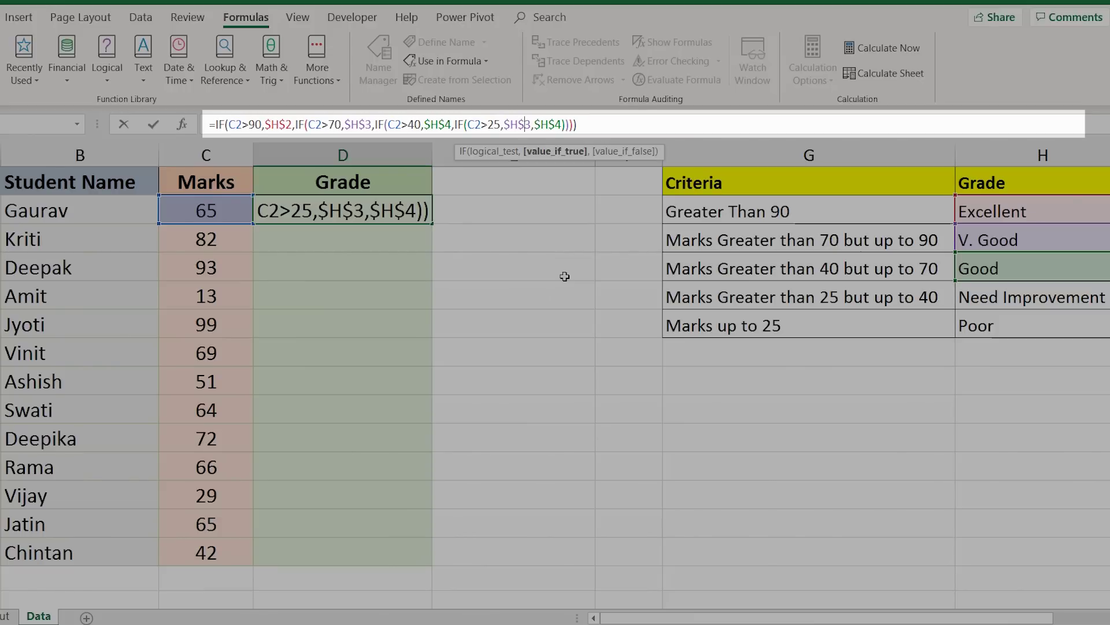
{"action": "key", "text": "Right"}
{"action": "key", "text": "Right"}
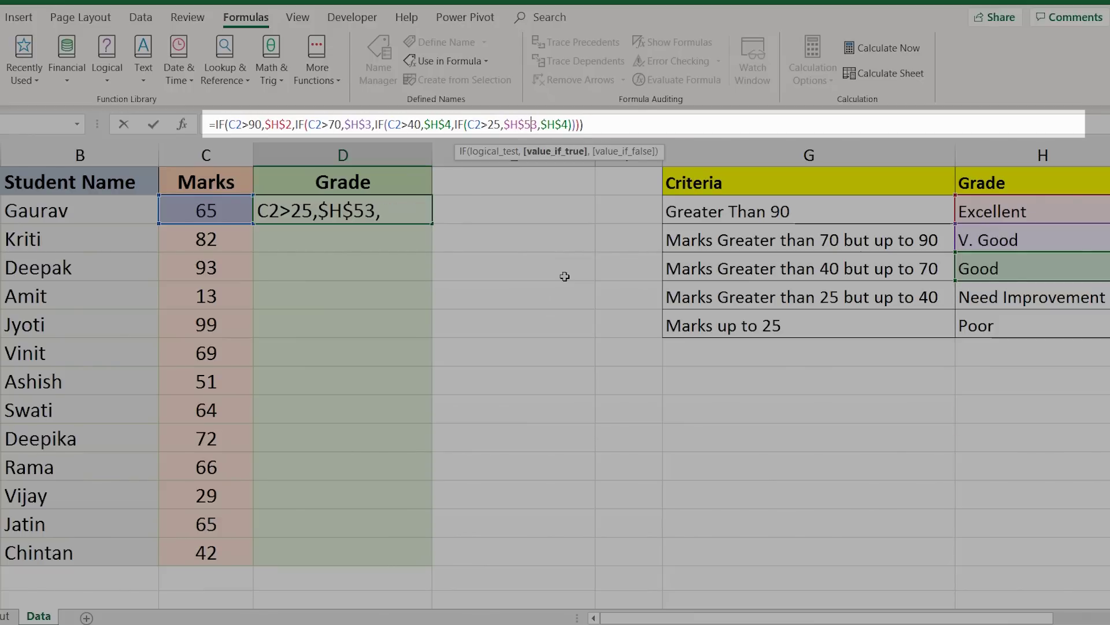
{"action": "key", "text": "Delete"}
{"action": "type", "text": "5,$H$"}
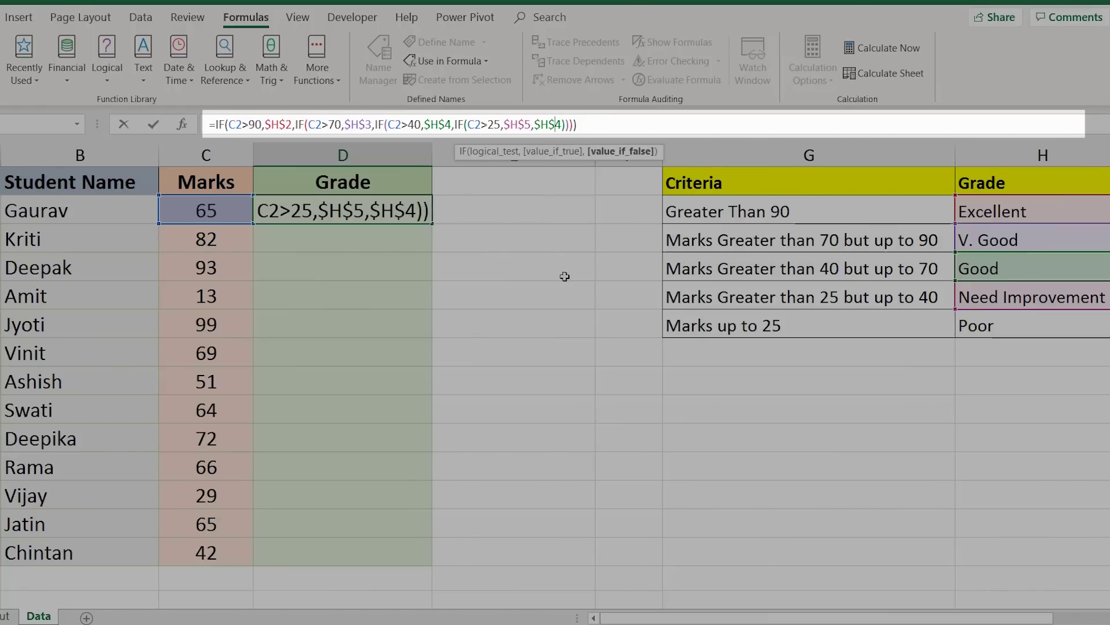
{"action": "type", "text": "6"}
{"action": "key", "text": "Delete"}
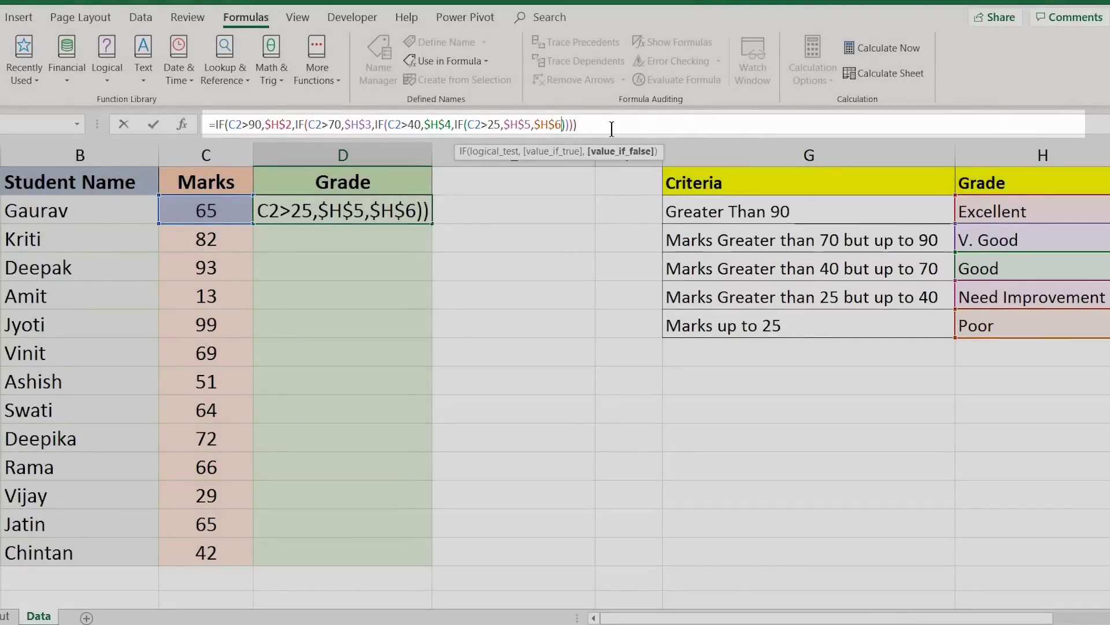
{"action": "key", "text": "Return"}
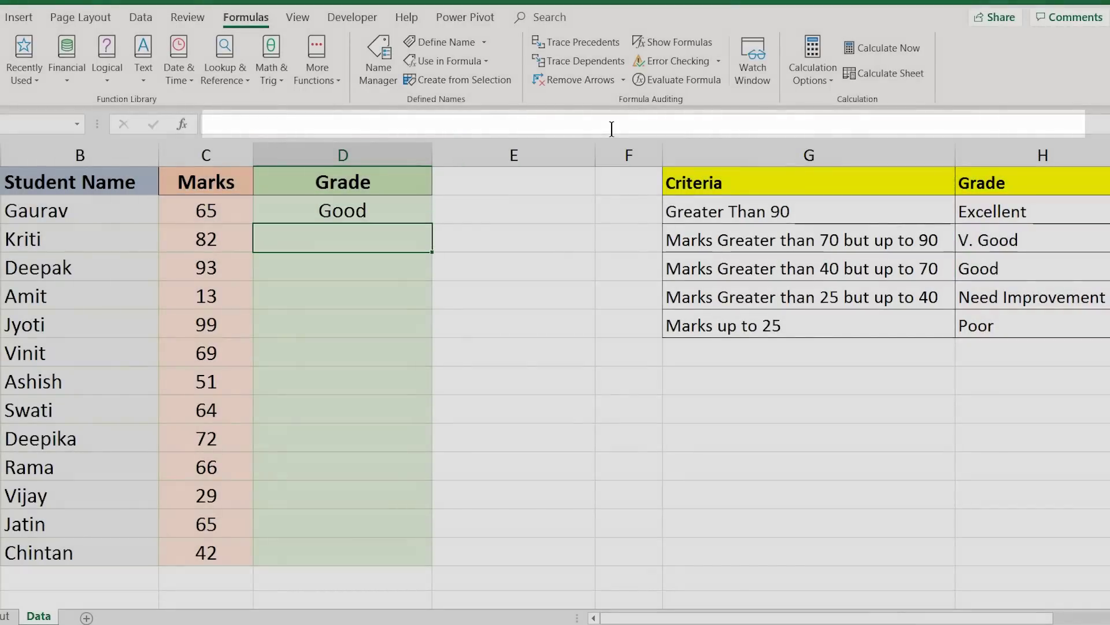
- Fill the grade formula from D2 down the Grade column to the last student in row 14
{"action": "left_click", "coordinate": [392, 206]}
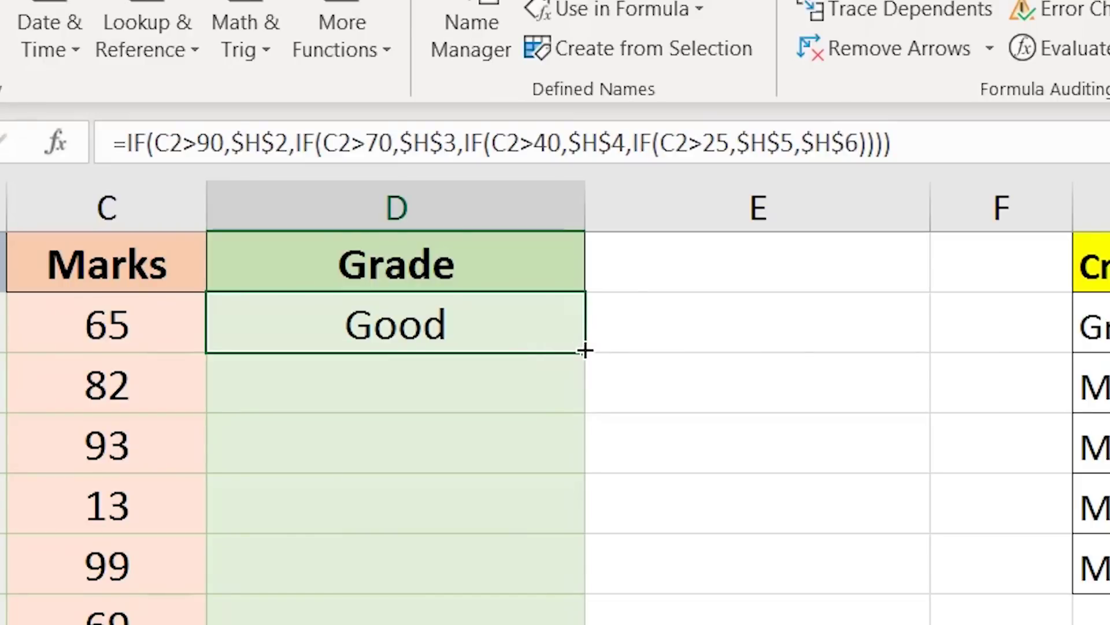
{"action": "mouse_move", "coordinate": [584, 349]}
{"action": "left_mouse_down"}
{"action": "mouse_move", "coordinate": [595, 494]}
{"action": "mouse_move", "coordinate": [587, 362]}
{"action": "left_mouse_up"}
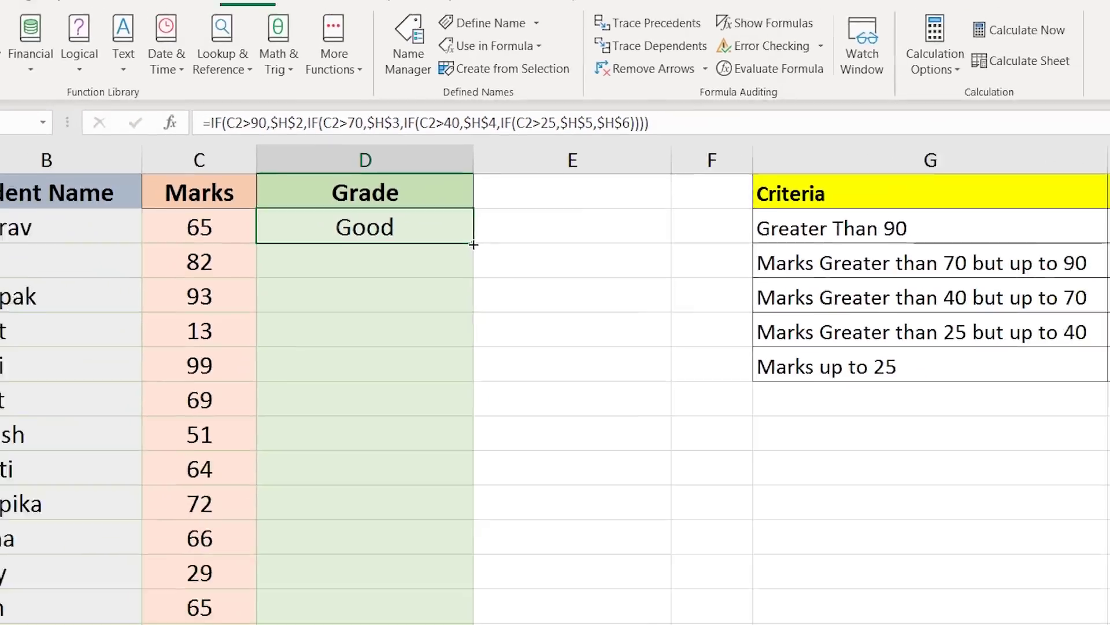
{"action": "double_click", "coordinate": [585, 353]}
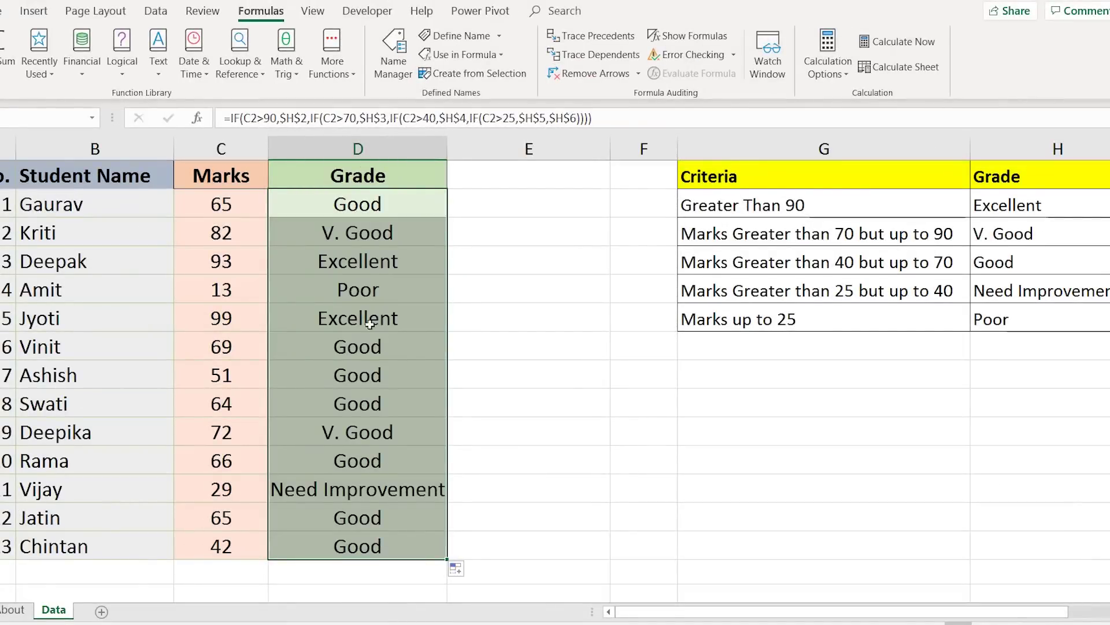
- Check the marks and grade formulas in rows 4, 5, 8 and 12 against the criteria table
{"action": "left_click", "coordinate": [213, 266]}
{"action": "left_click", "coordinate": [331, 261]}
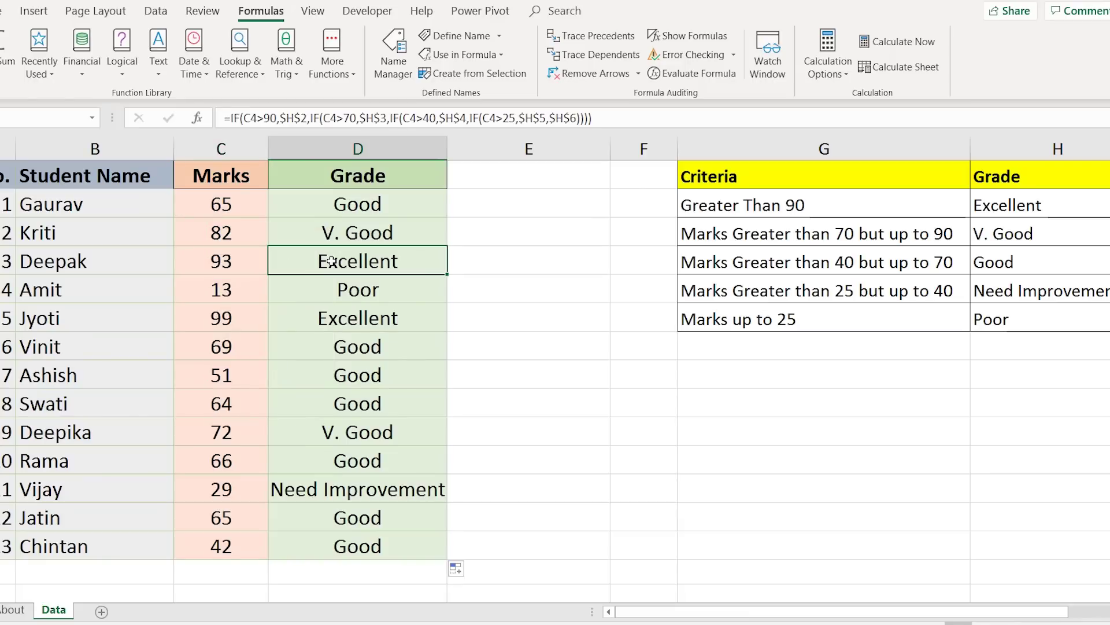
{"action": "left_click", "coordinate": [203, 292]}
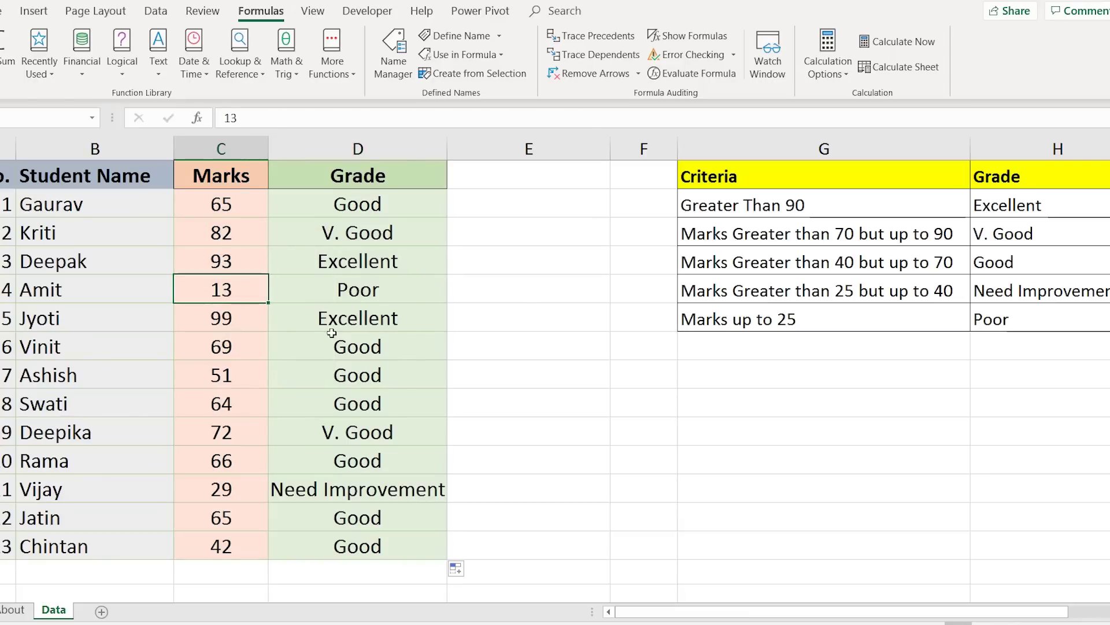
{"action": "left_click", "coordinate": [363, 298]}
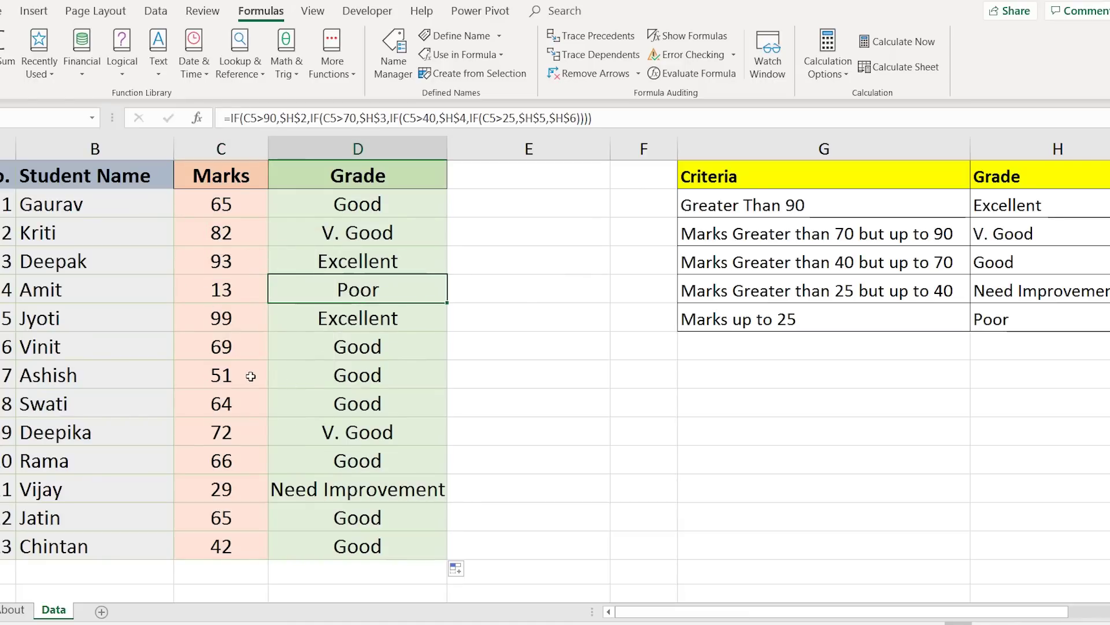
{"action": "left_click", "coordinate": [229, 373]}
{"action": "left_click", "coordinate": [346, 376]}
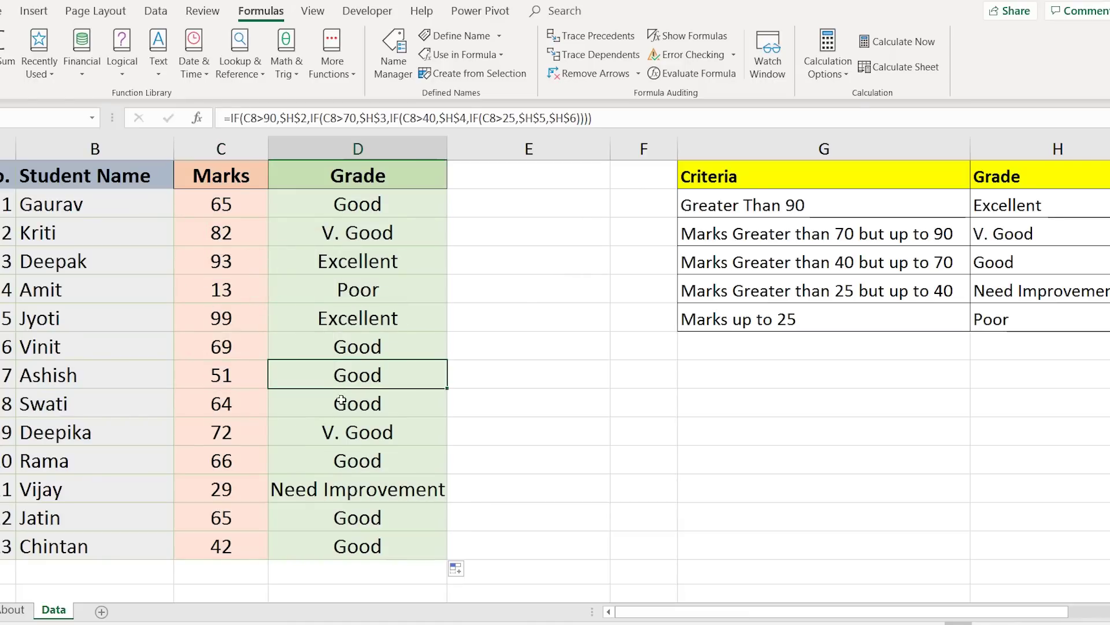
{"action": "left_click", "coordinate": [224, 488]}
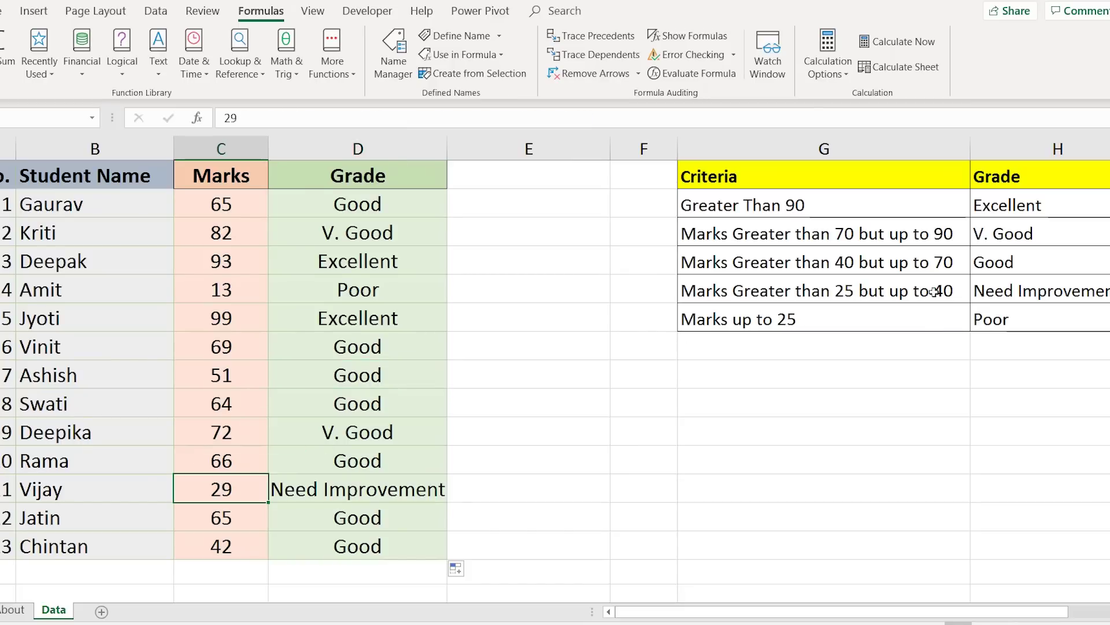
{"action": "left_click", "coordinate": [374, 492]}
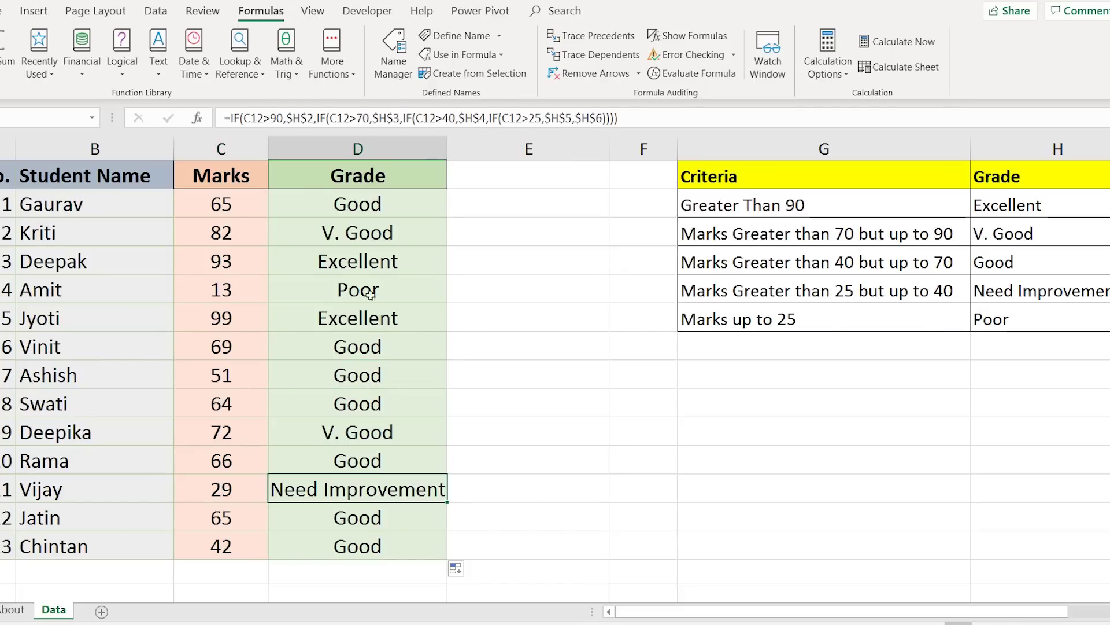
- Review the nested IF formulas in the Grade column, from D2 down to the last student
{"action": "left_click", "coordinate": [364, 209]}
{"action": "left_click_drag", "start_coordinate": [363, 515], "coordinate": [362, 533]}
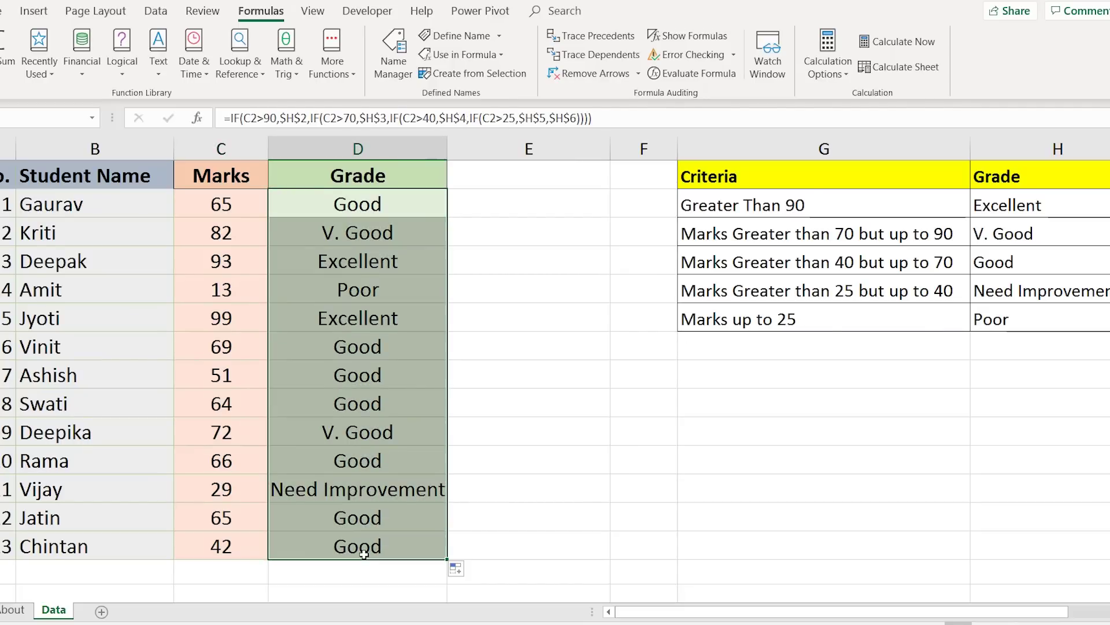
{"action": "left_click_drag", "start_coordinate": [366, 211], "coordinate": [367, 546]}
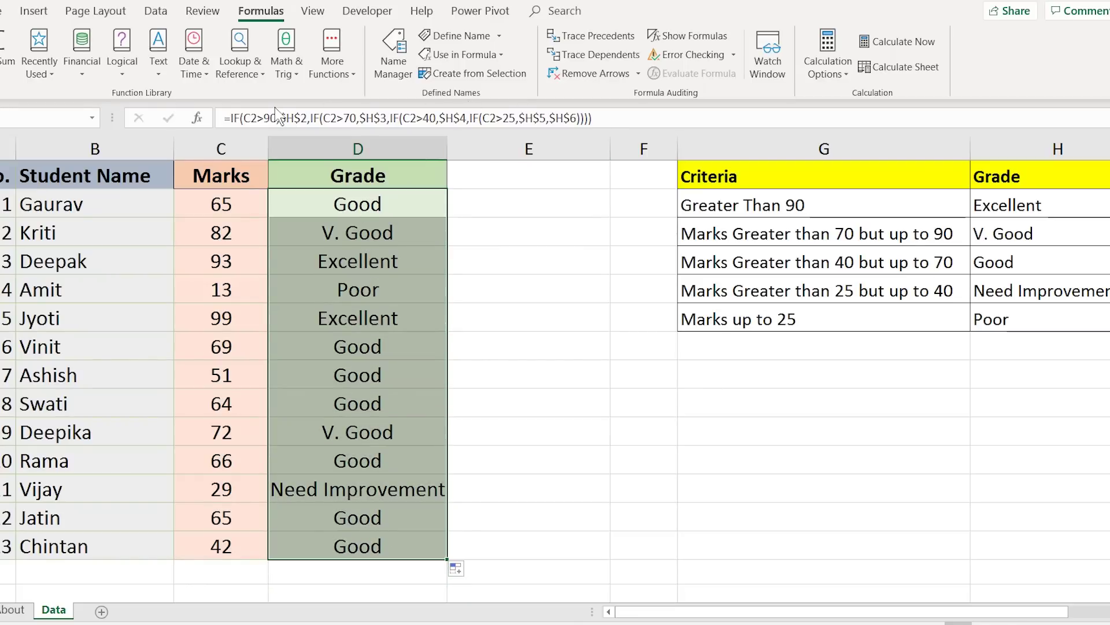
{"action": "left_click", "coordinate": [372, 236]}
{"action": "left_click", "coordinate": [379, 284]}
{"action": "left_click", "coordinate": [384, 341]}
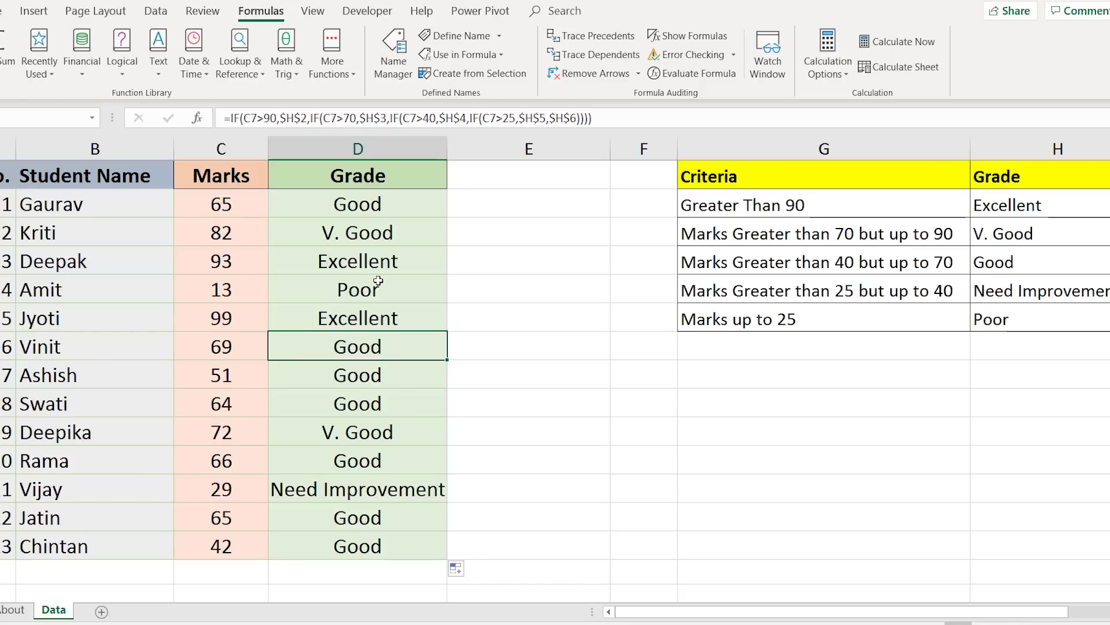
{"action": "left_click_drag", "start_coordinate": [376, 205], "coordinate": [374, 545]}
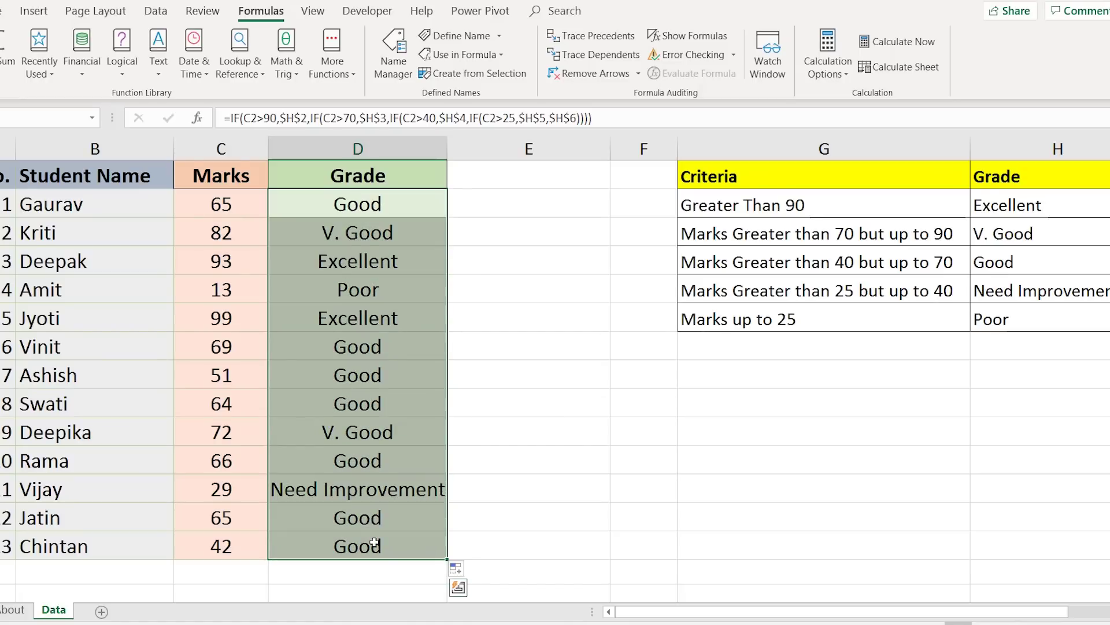
{"action": "left_click", "coordinate": [385, 376]}
{"action": "left_click", "coordinate": [351, 239]}
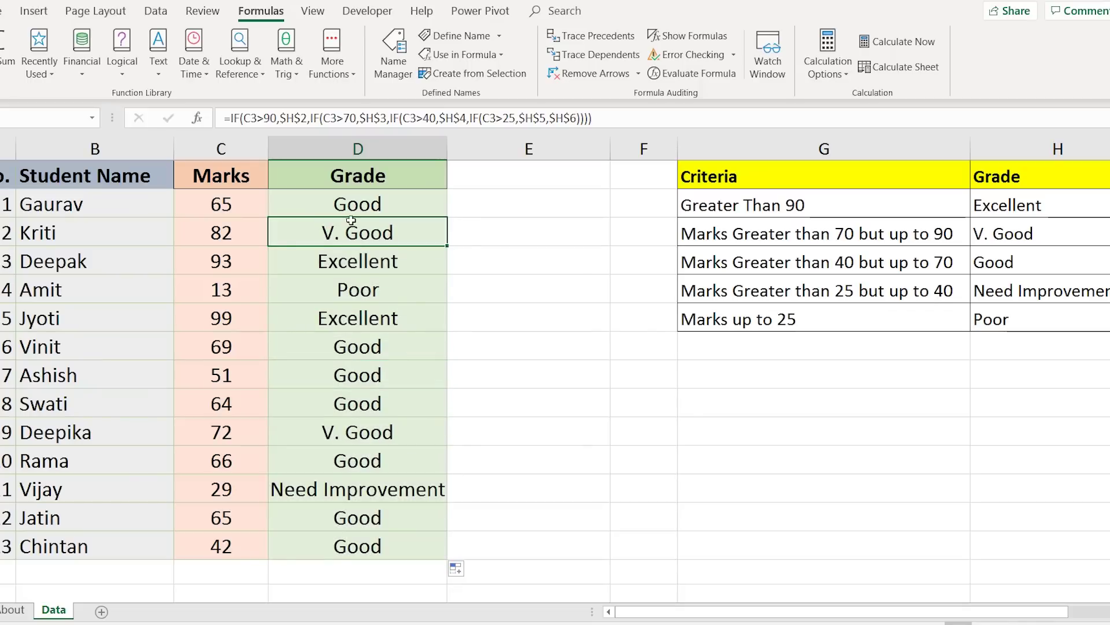
{"action": "left_click", "coordinate": [380, 300]}
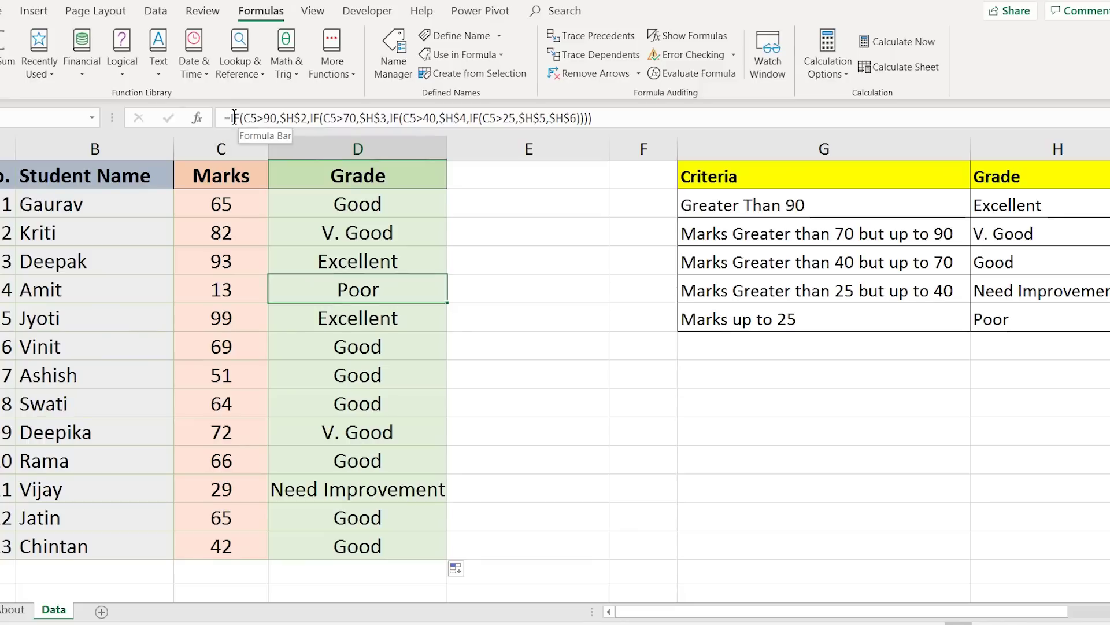
- Locate IFS among the logical functions, and re-examine the nested IF grades in D2:D14 for comparison
{"action": "left_click", "coordinate": [508, 235]}
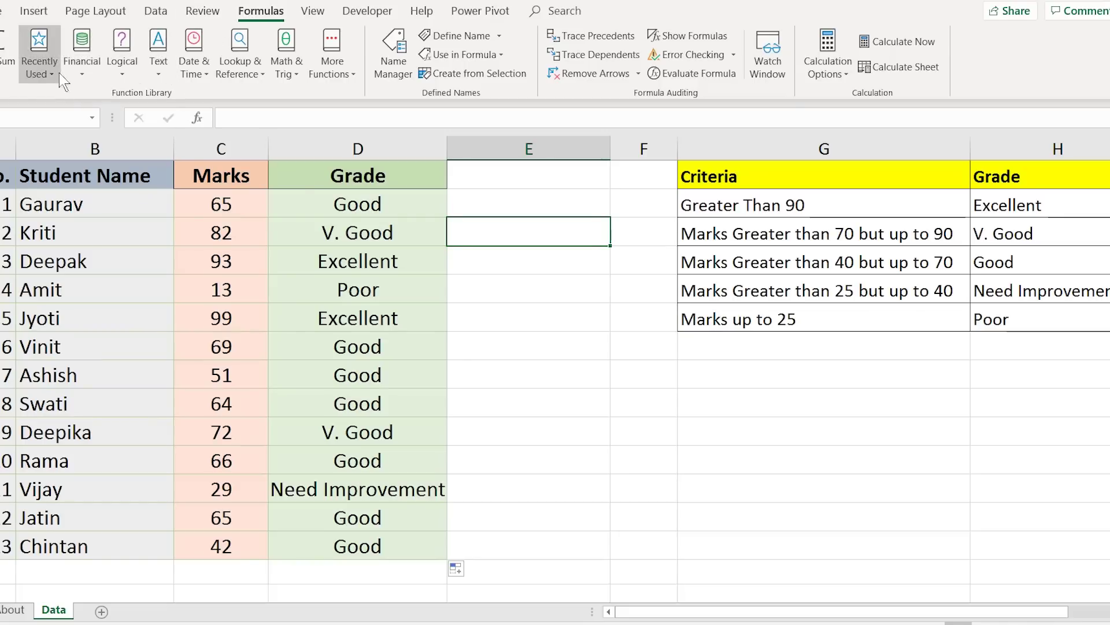
{"action": "left_click", "coordinate": [124, 75]}
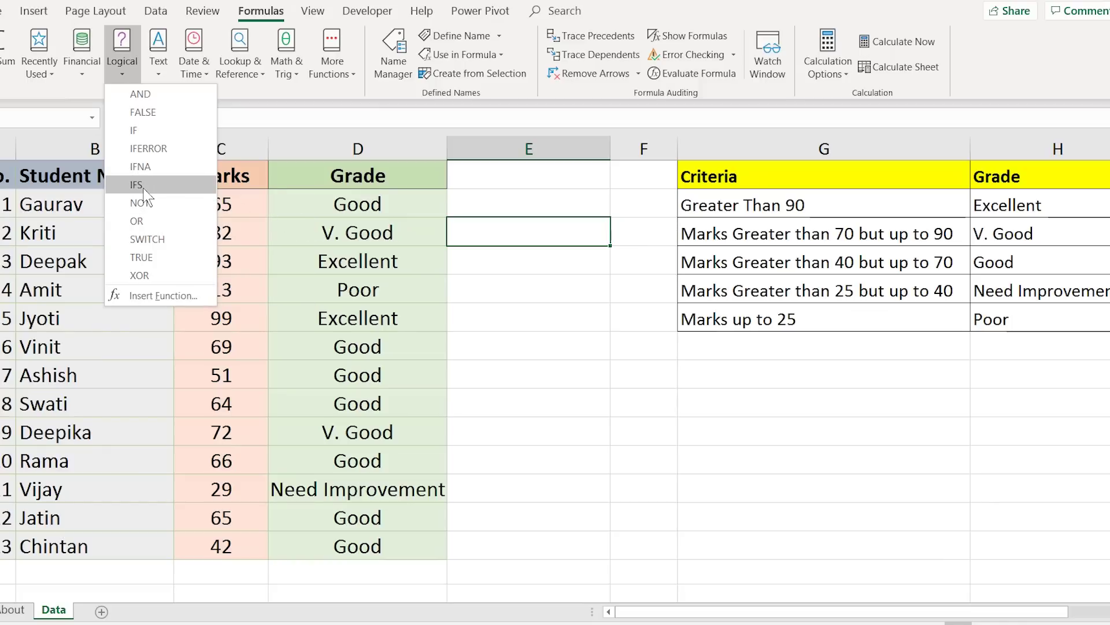
{"action": "left_click", "coordinate": [394, 211]}
{"action": "left_click_drag", "start_coordinate": [391, 208], "coordinate": [389, 548]}
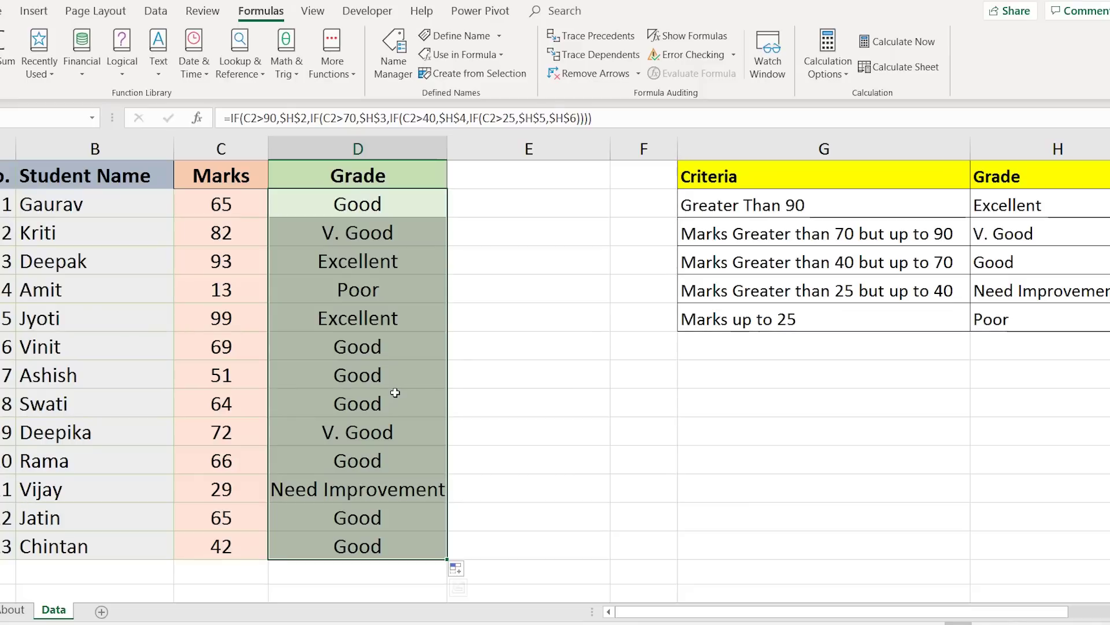
{"action": "left_click", "coordinate": [414, 210]}
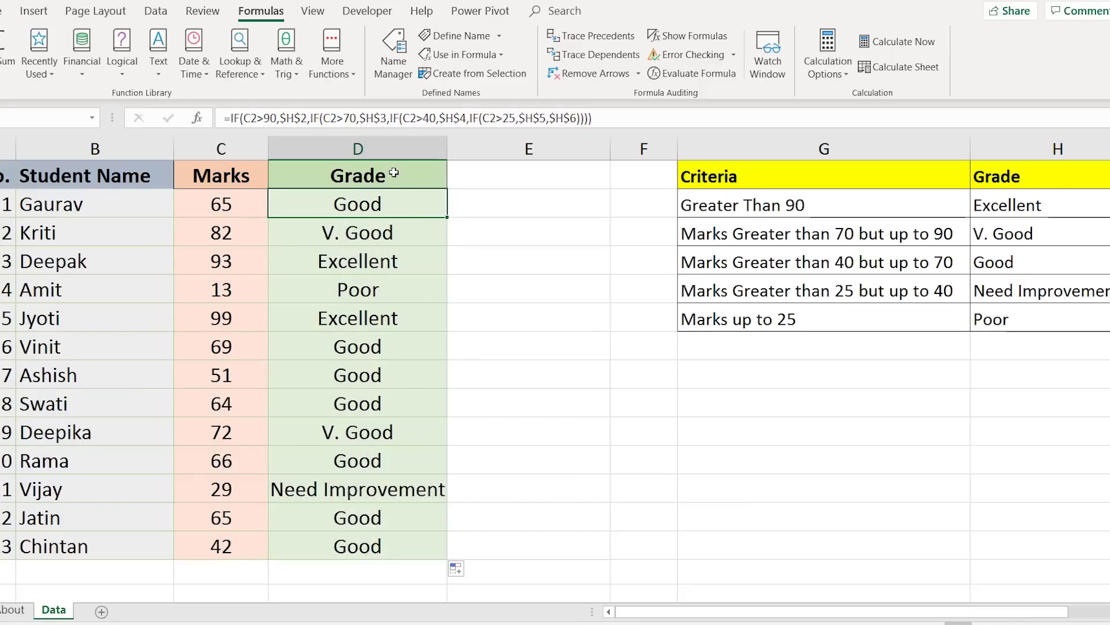
- Enter the header Grade2 in cell E1, beside the Grade header
{"action": "left_click", "coordinate": [394, 172]}
{"action": "left_click", "coordinate": [500, 179]}
{"action": "left_click", "coordinate": [400, 179]}
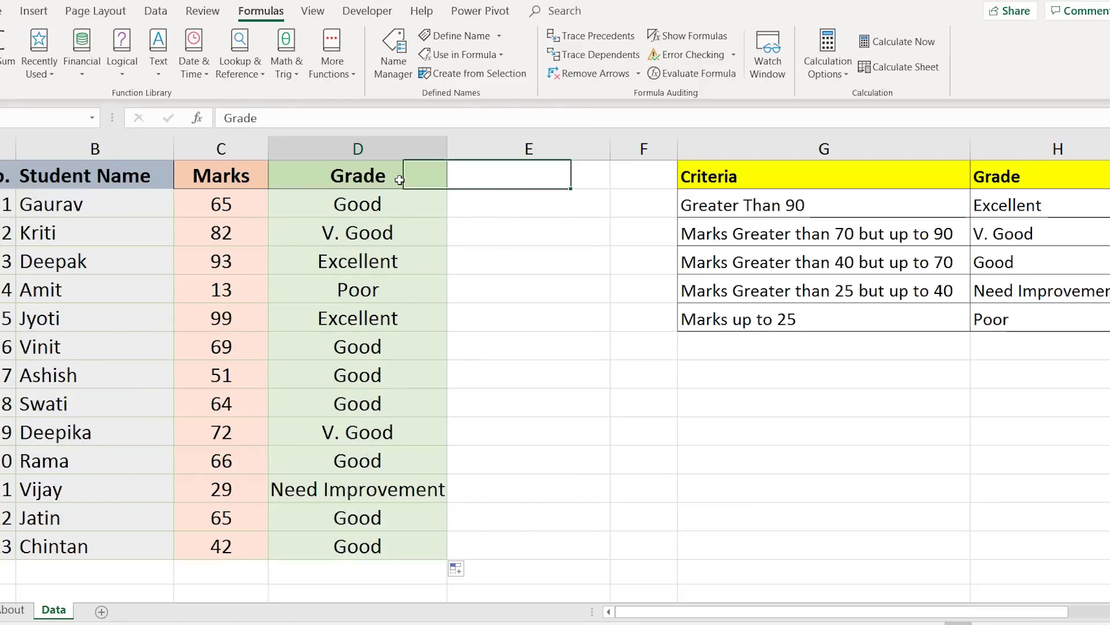
{"action": "left_click", "coordinate": [504, 180]}
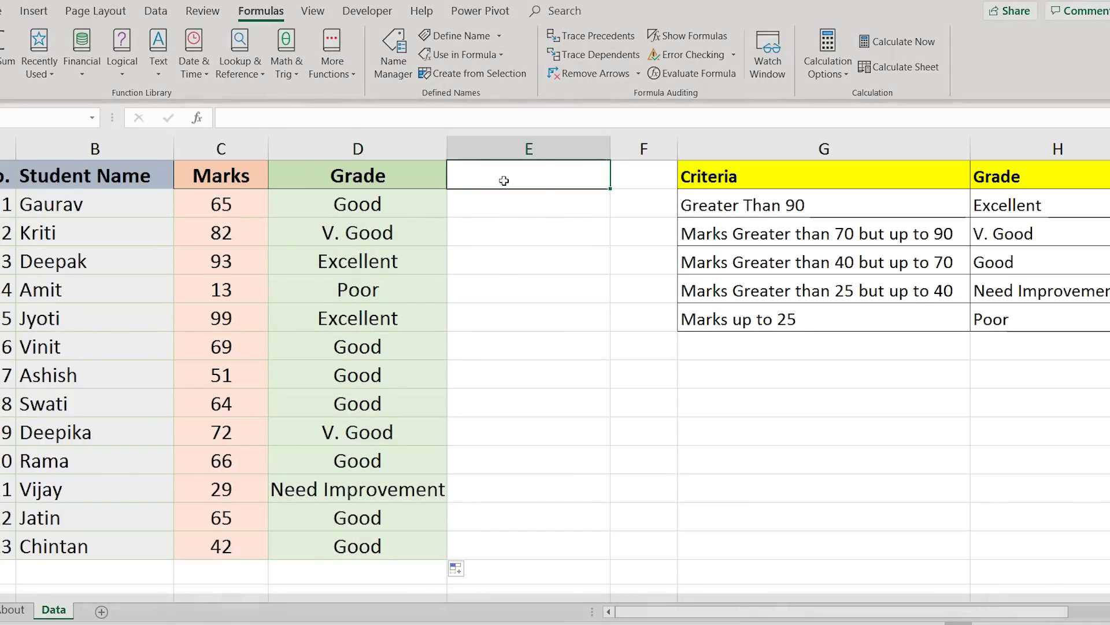
{"action": "type", "text": "Grade2"}
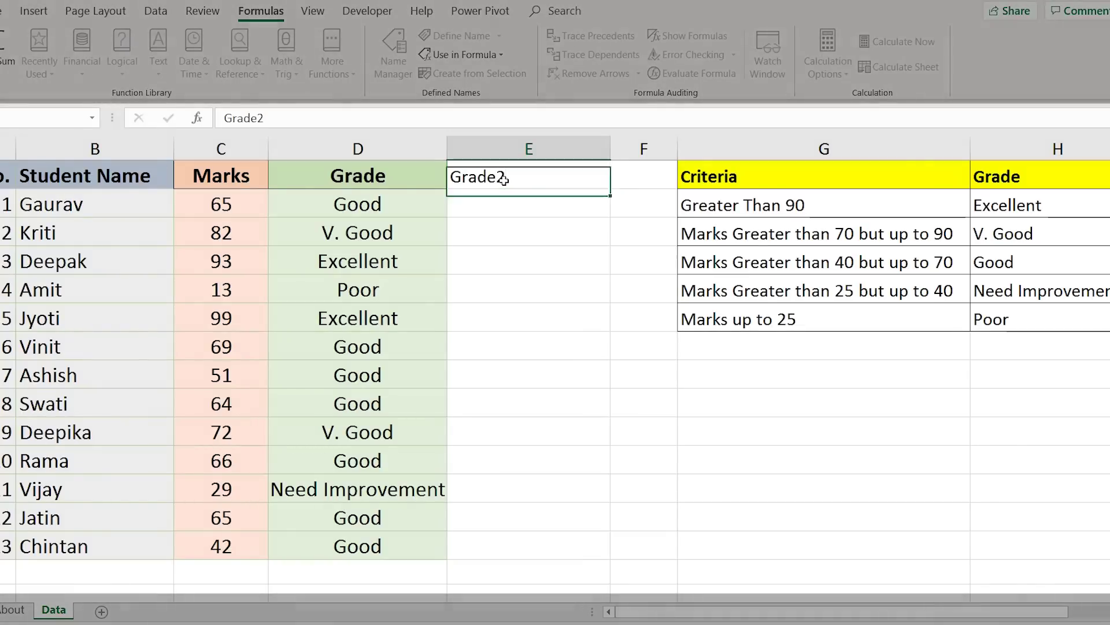
{"action": "key", "text": "Return"}
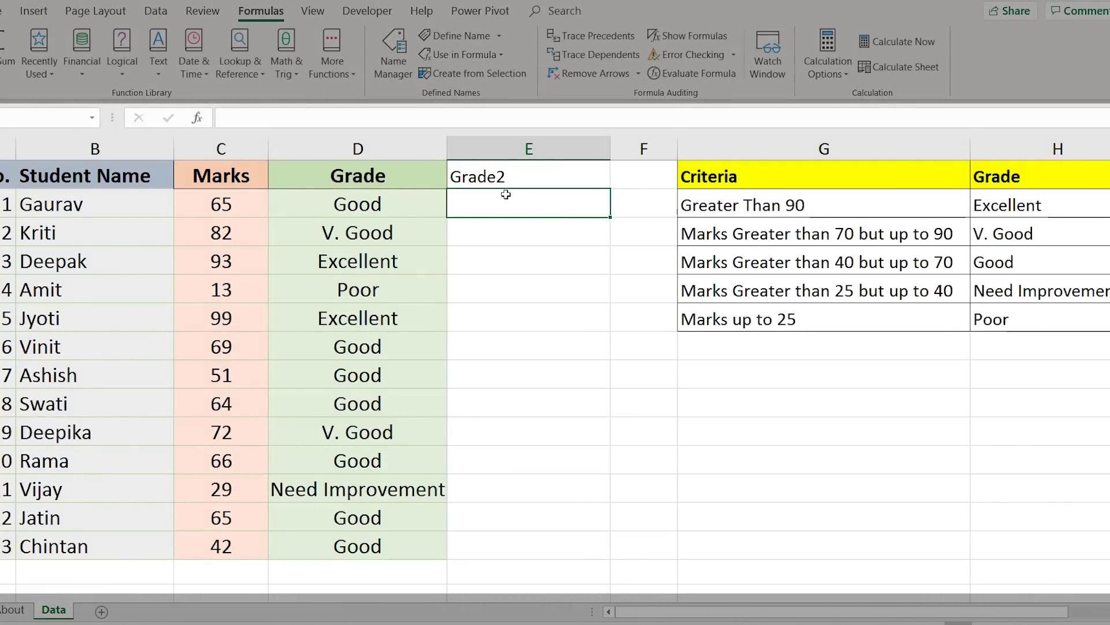
- Start an IFS formula in E2 and open its Function Arguments dialog, placed clear of the first rows
{"action": "type", "text": "=i"}
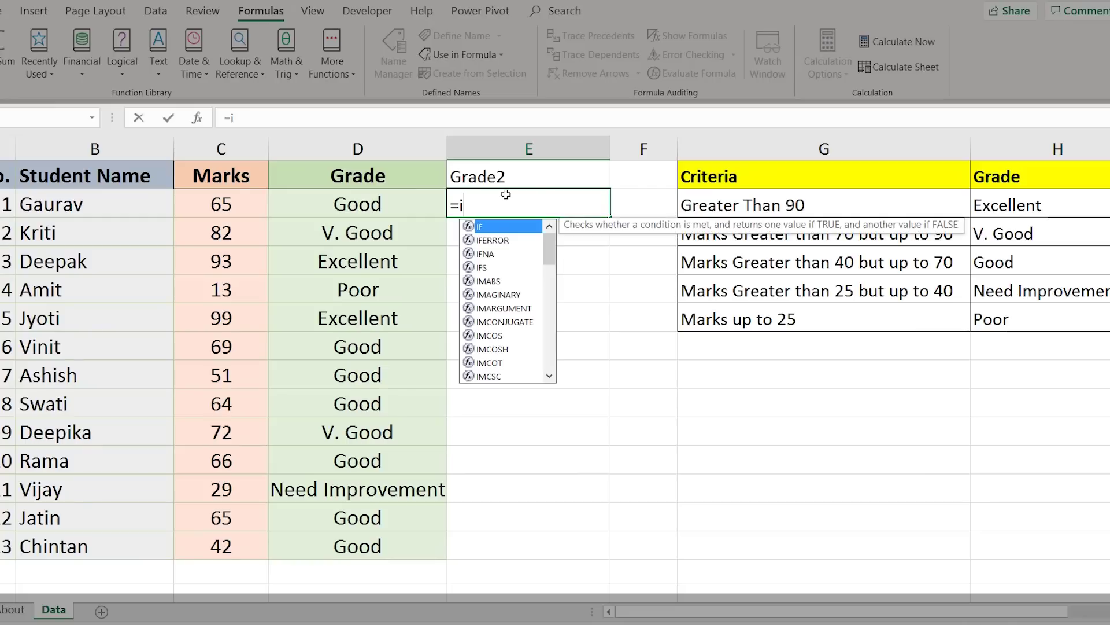
{"action": "type", "text": "fs("}
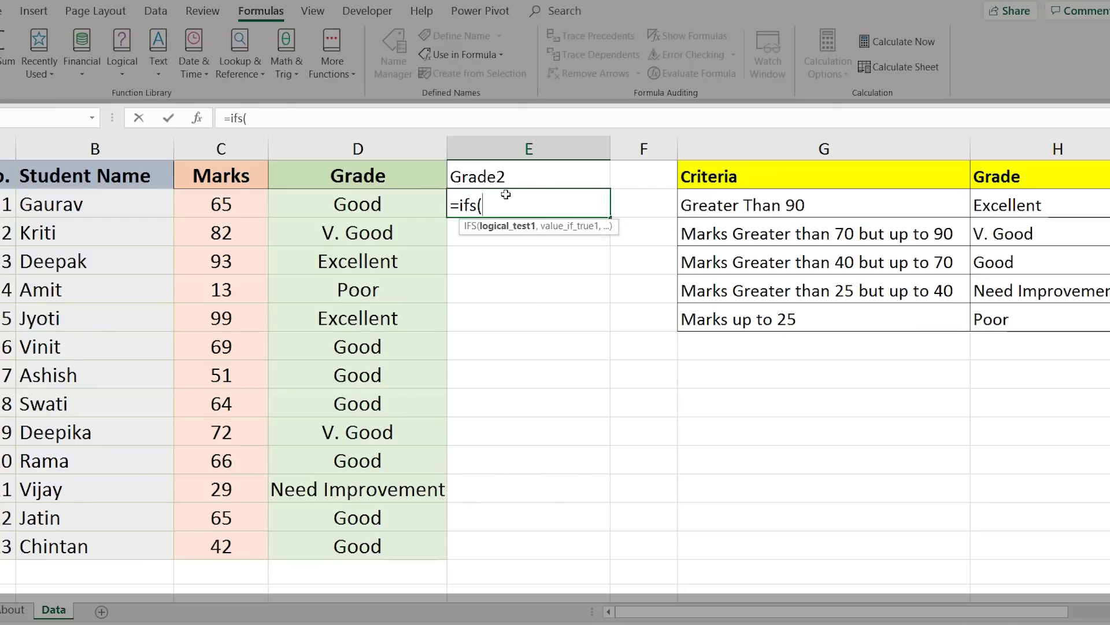
{"action": "left_click", "coordinate": [196, 119]}
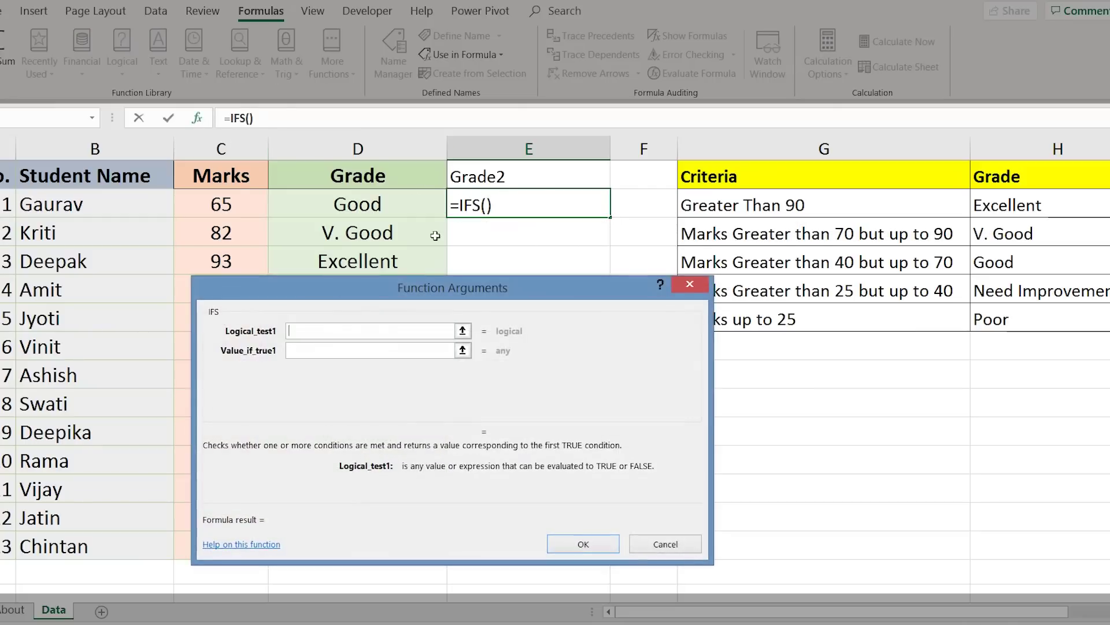
{"action": "left_click_drag", "start_coordinate": [389, 285], "coordinate": [347, 321]}
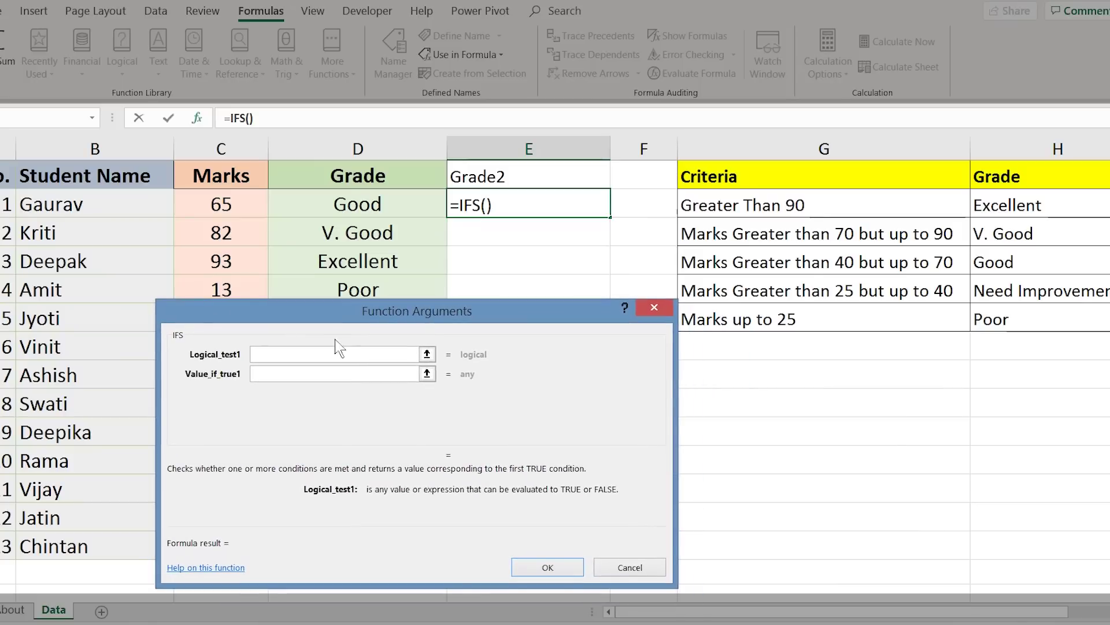
{"action": "left_click", "coordinate": [285, 374]}
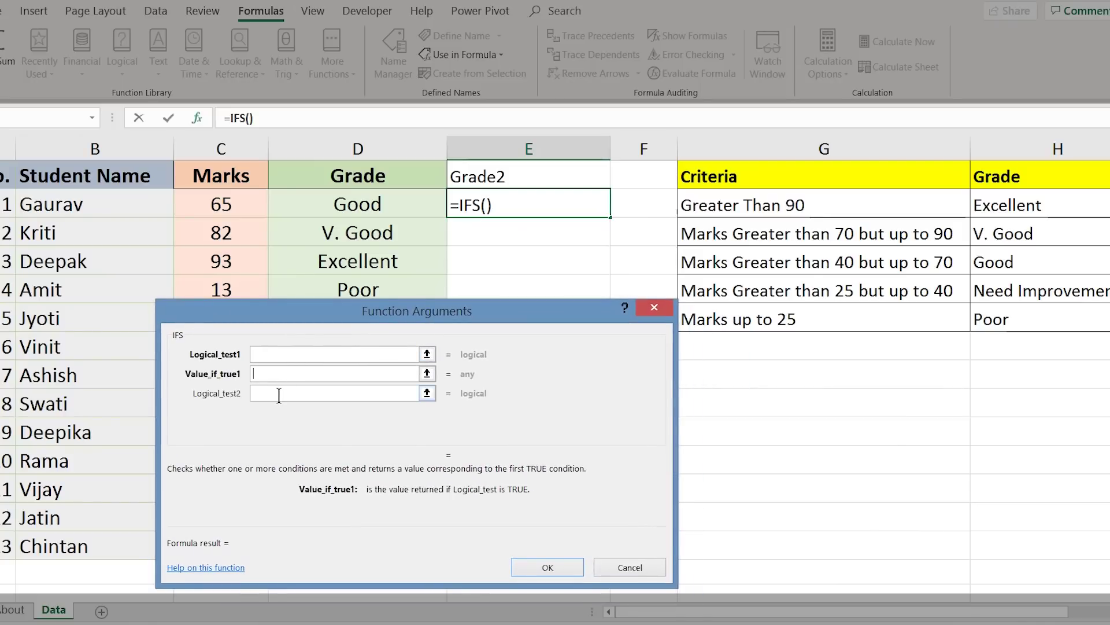
{"action": "left_click", "coordinate": [278, 395]}
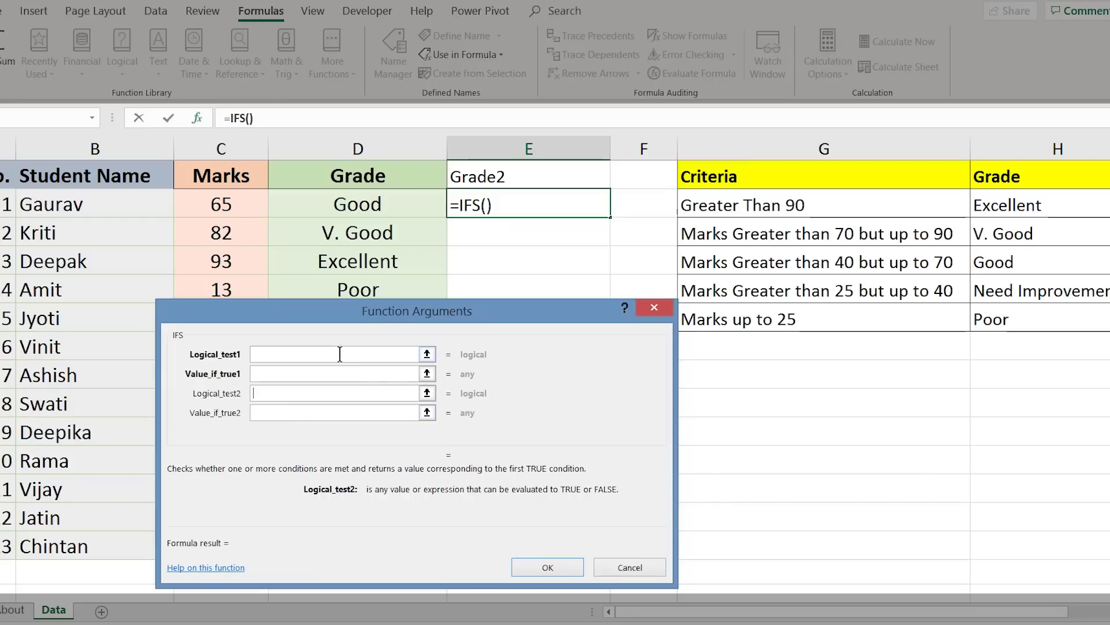
{"action": "left_click", "coordinate": [229, 206]}
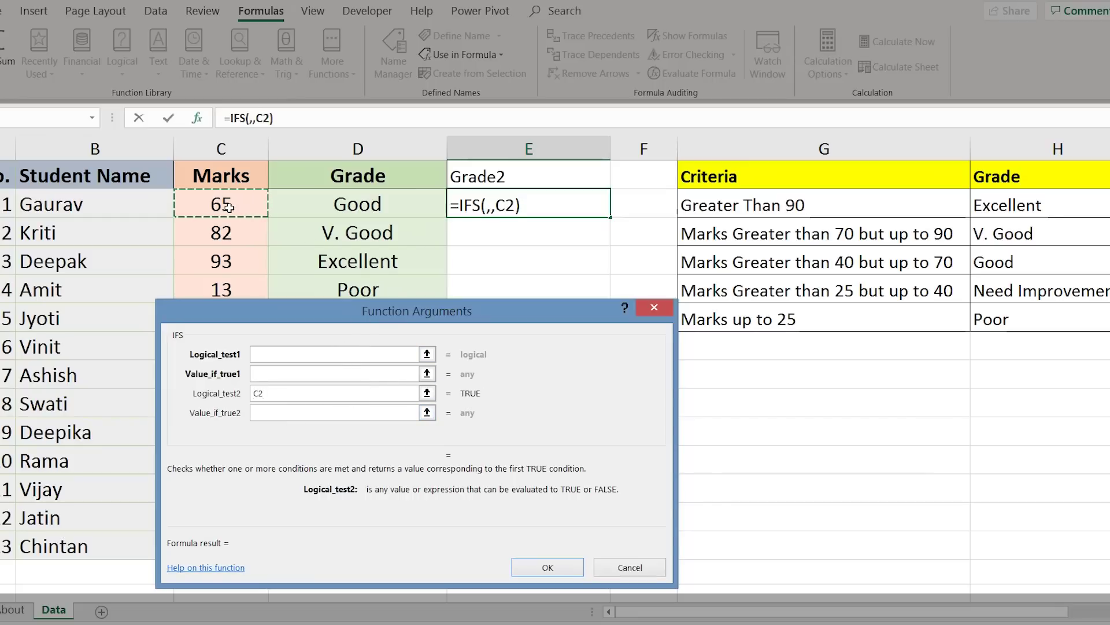
{"action": "key", "text": "BackSpace"}
{"action": "key", "text": "BackSpace"}
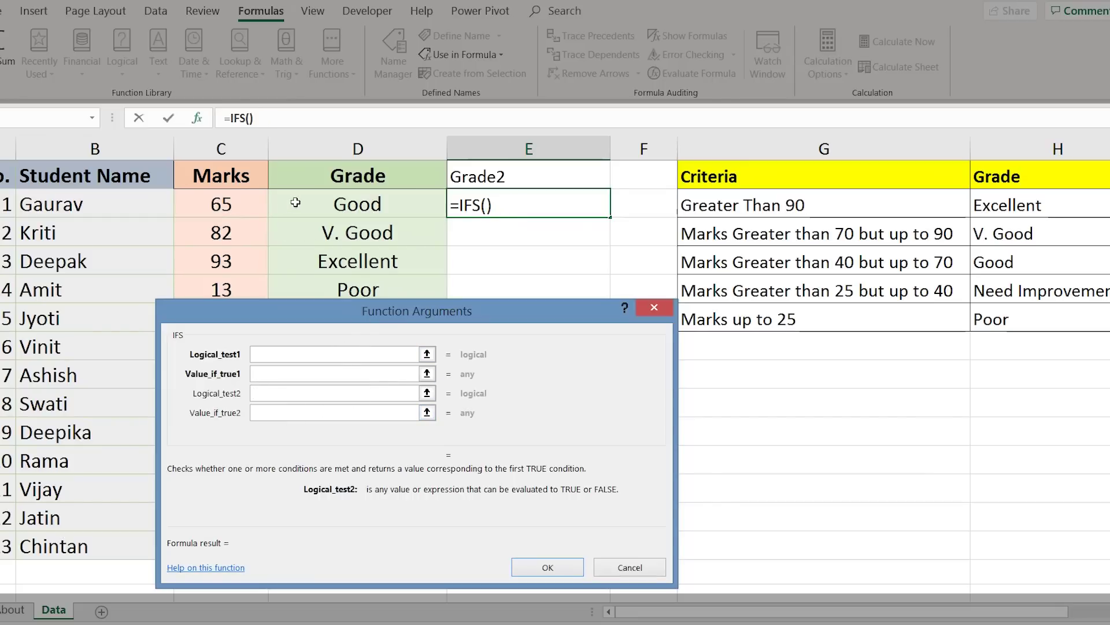
- Set the first IFS test to C2>90 and its value if true to the absolute reference $H$2
{"action": "left_click", "coordinate": [278, 354]}
{"action": "left_click", "coordinate": [235, 206]}
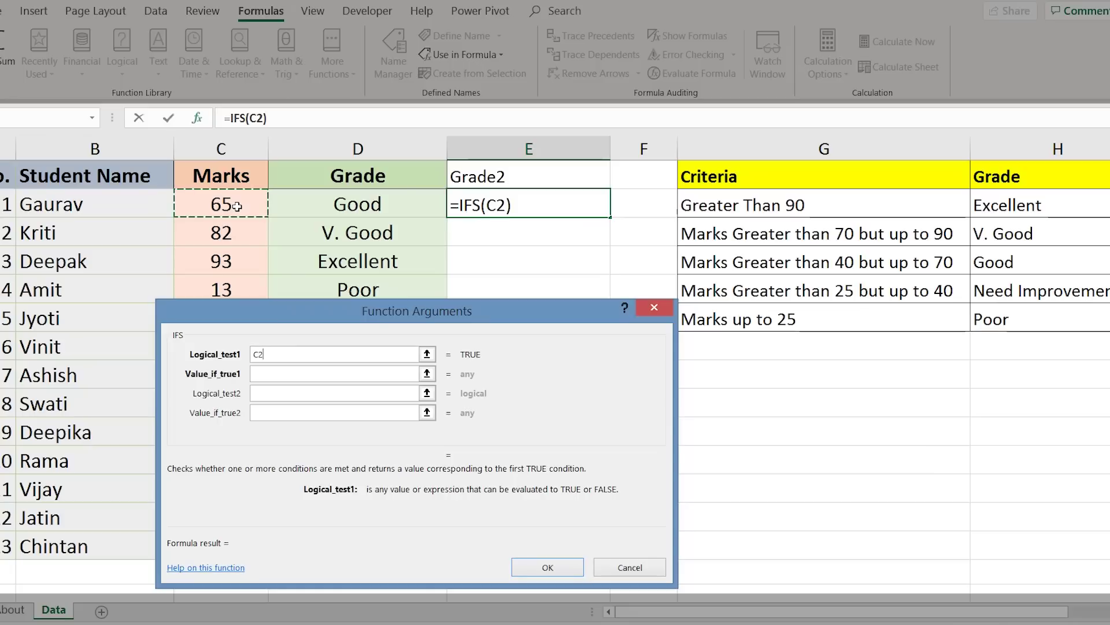
{"action": "type", "text": ">"}
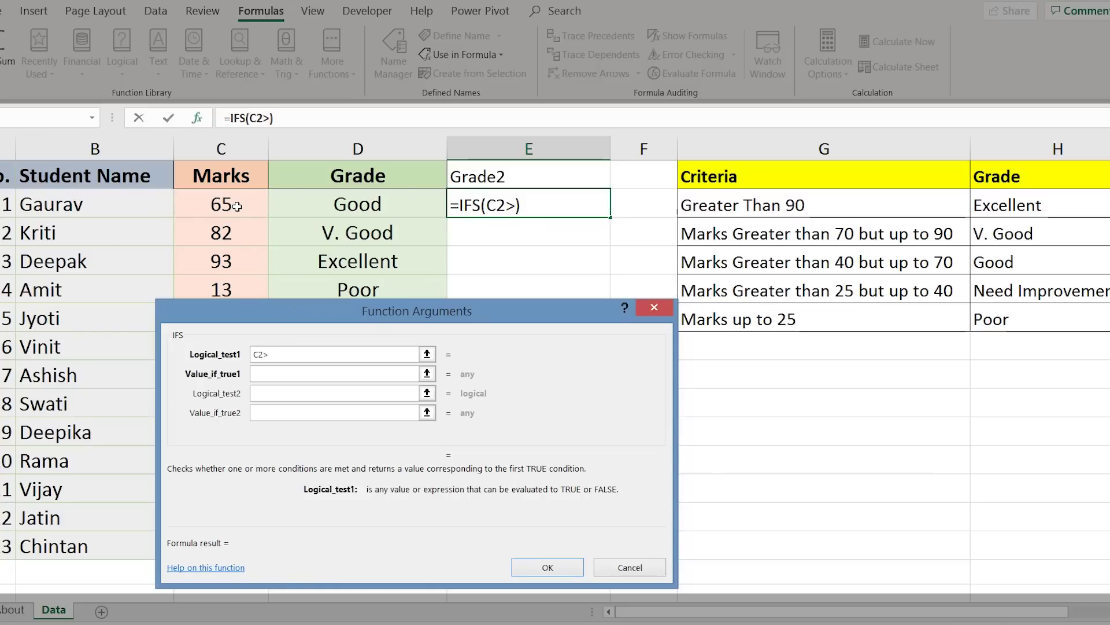
{"action": "type", "text": "90"}
{"action": "key", "text": "BackSpace"}
{"action": "type", "text": "90"}
{"action": "left_click", "coordinate": [349, 374]}
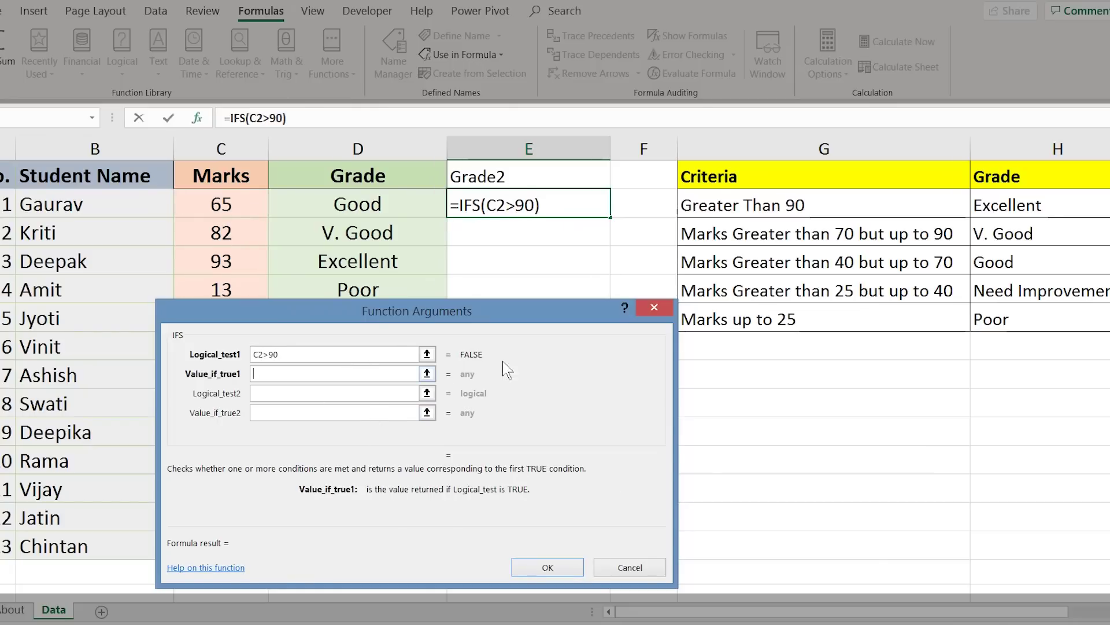
{"action": "left_click", "coordinate": [1012, 205]}
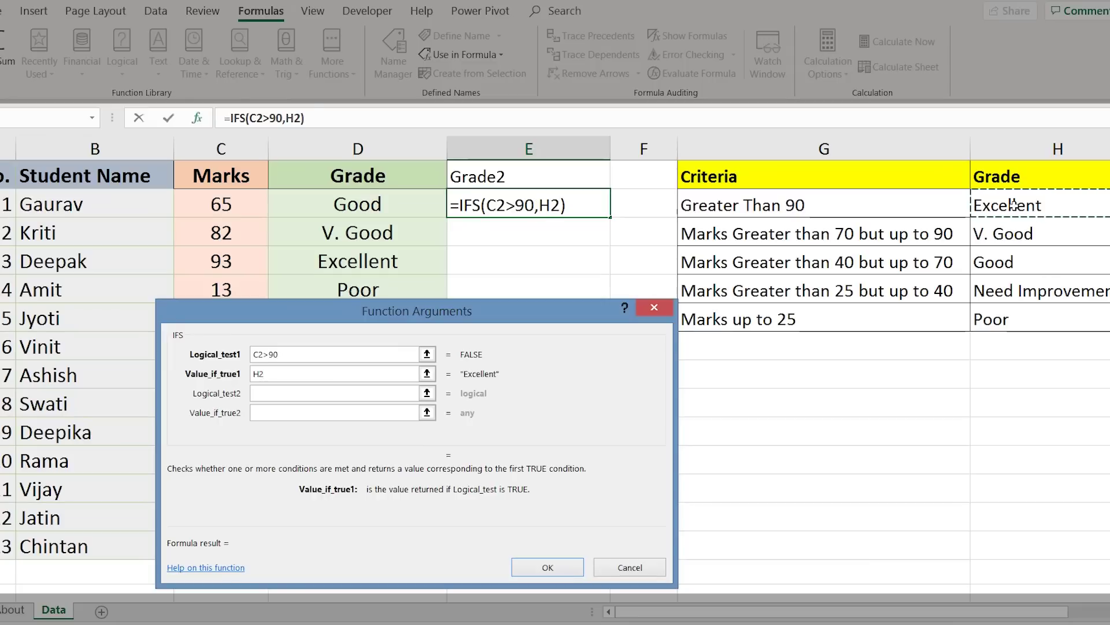
{"action": "key", "text": "F4"}
- Set the second IFS test to C2>70 and its value if true to the absolute reference $H$3
{"action": "left_click", "coordinate": [347, 392]}
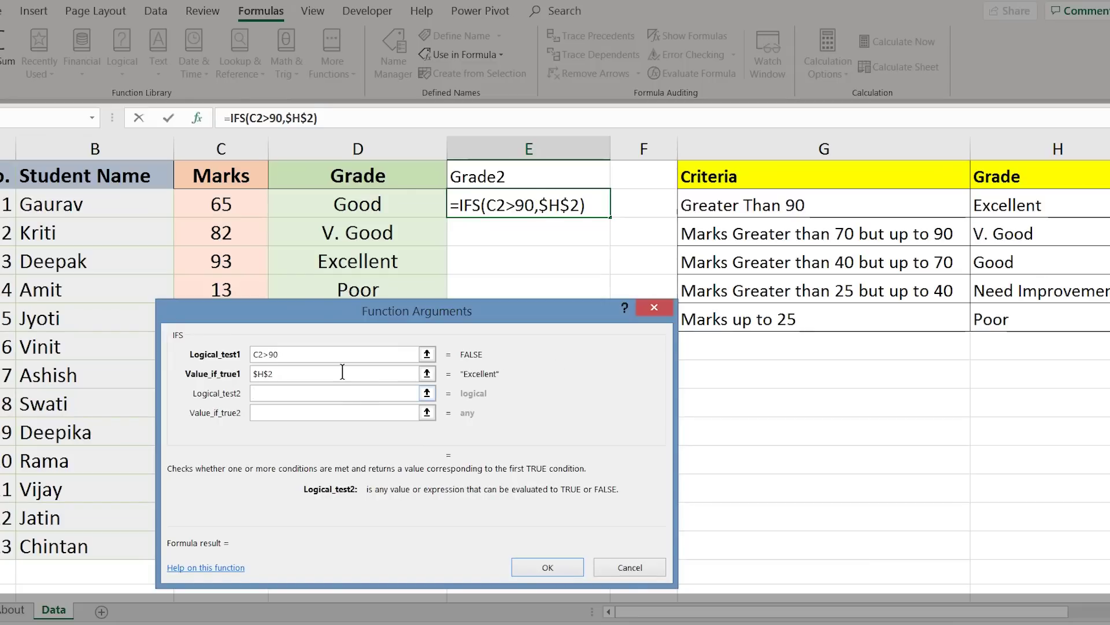
{"action": "left_click", "coordinate": [237, 204]}
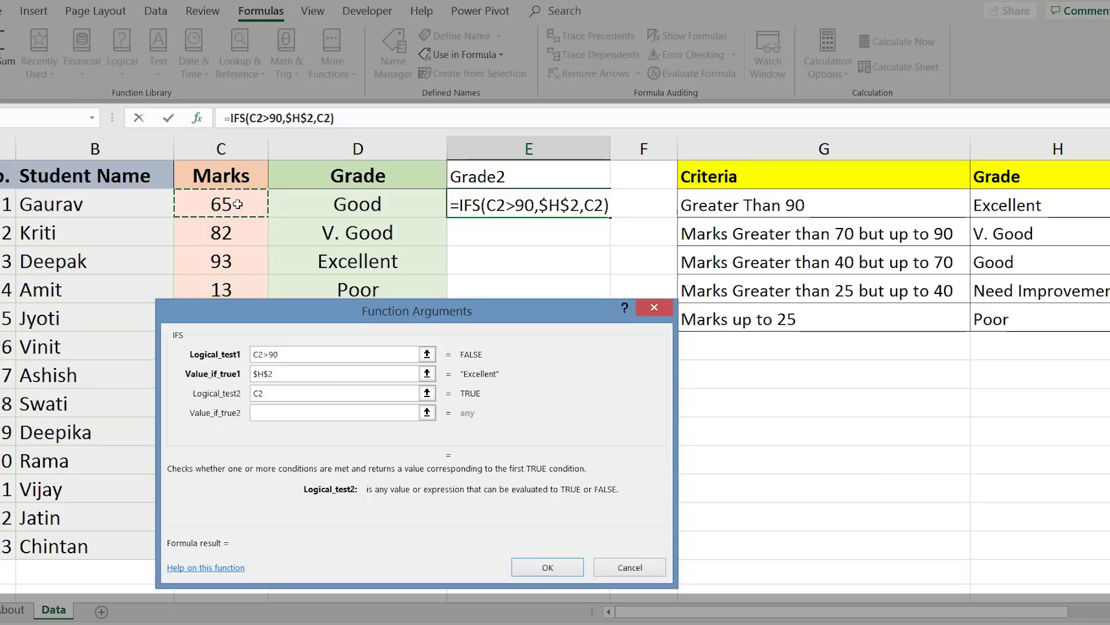
{"action": "type", "text": ">"}
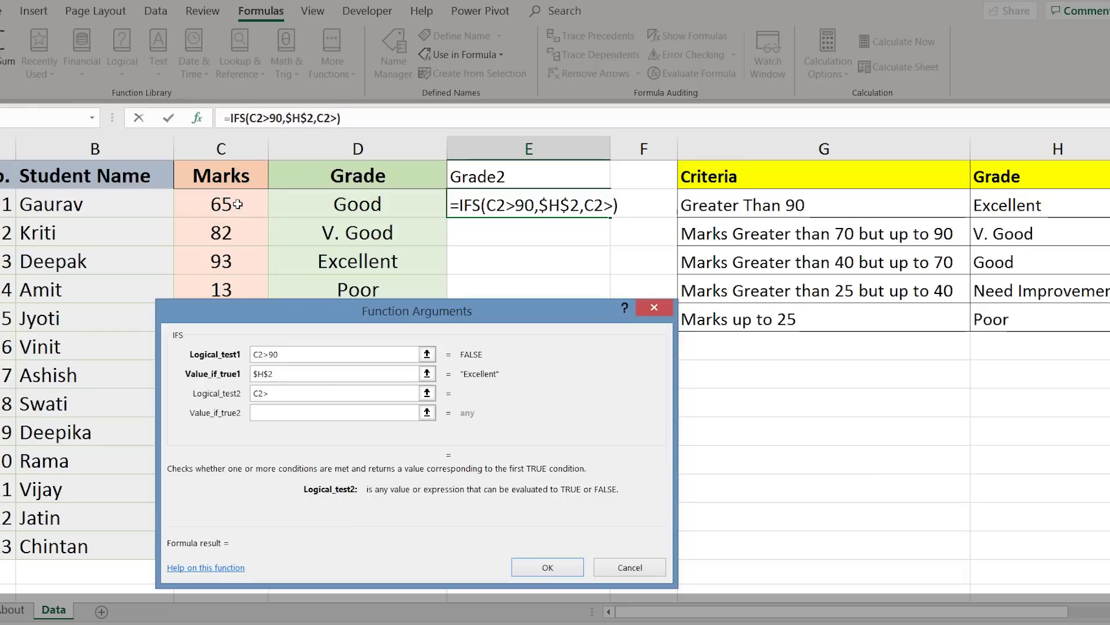
{"action": "type", "text": "70"}
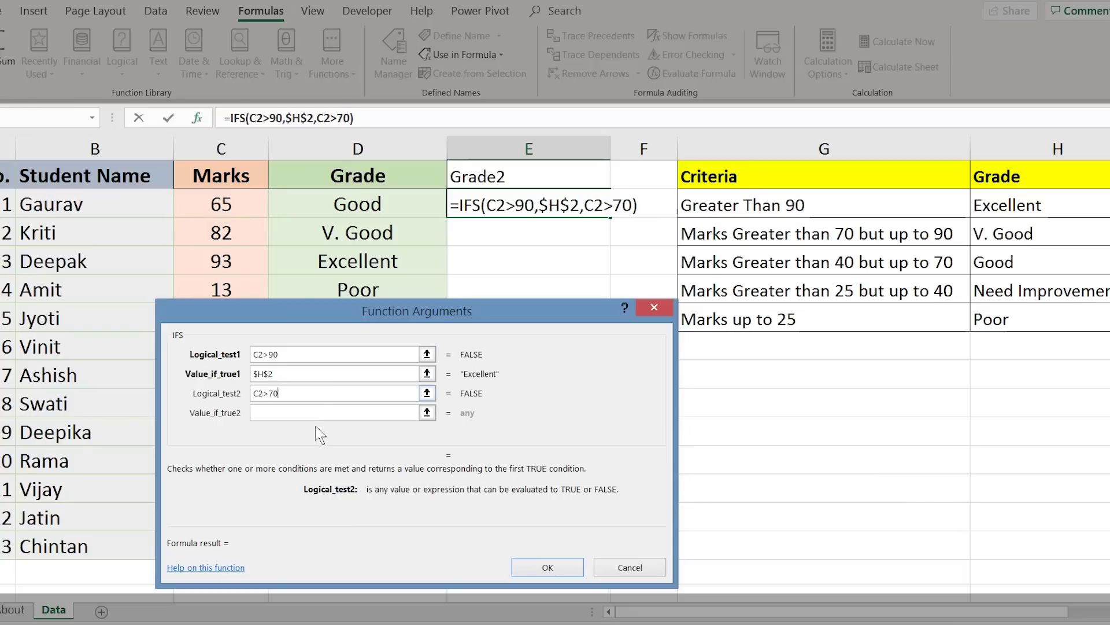
{"action": "left_click", "coordinate": [315, 413]}
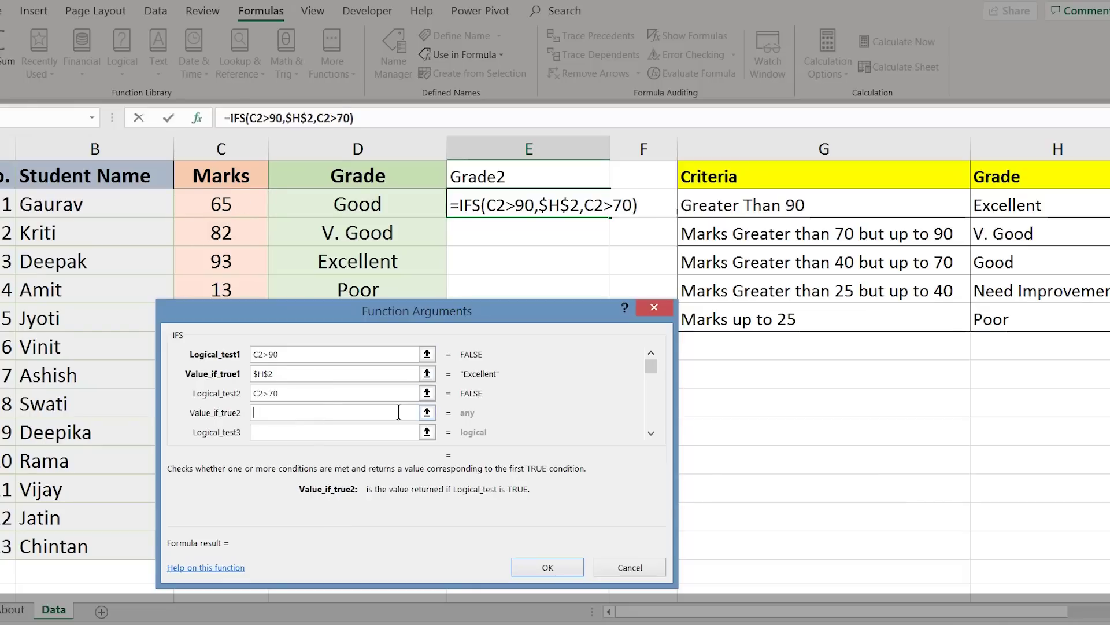
{"action": "left_click", "coordinate": [1010, 234]}
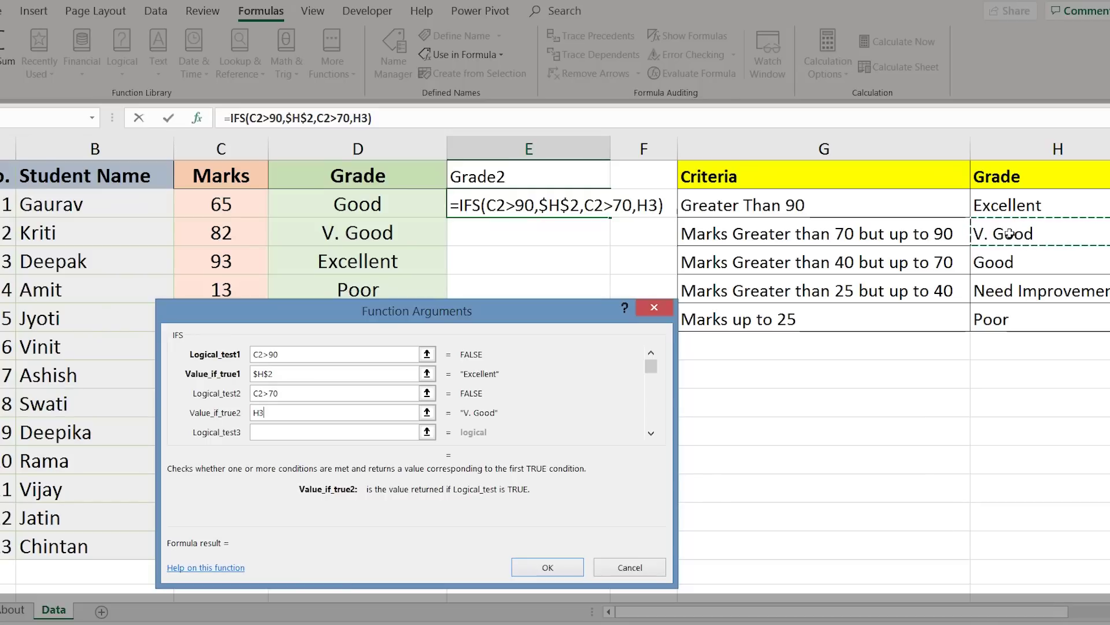
{"action": "key", "text": "F4"}
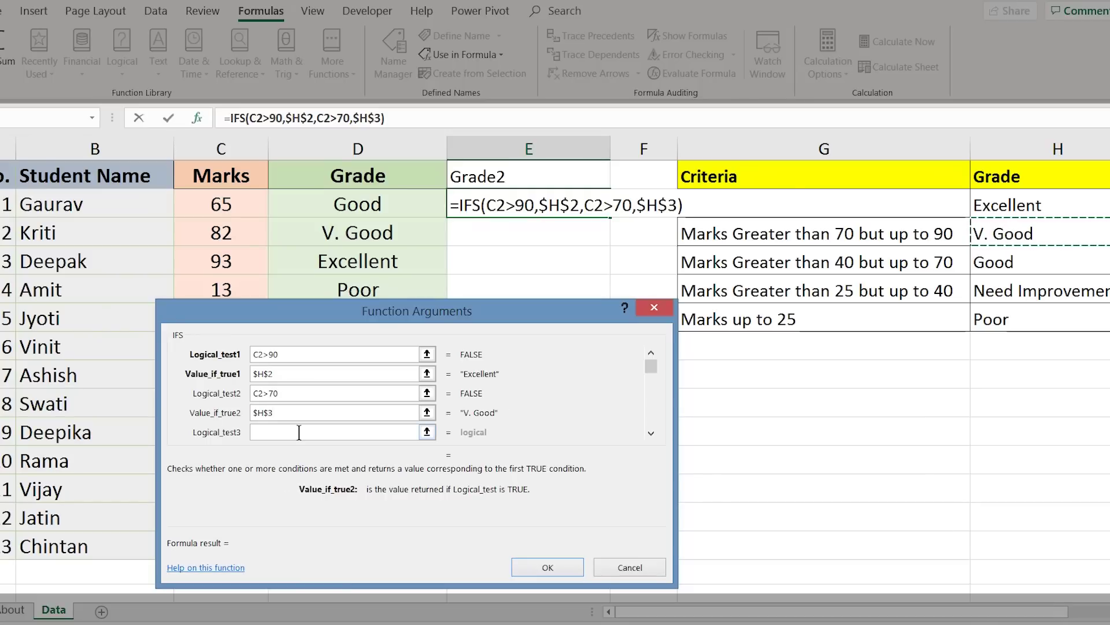
- Set the third IFS test to C2>40 and its value if true to the absolute reference $H$4
{"action": "left_click", "coordinate": [337, 432]}
{"action": "left_click_drag", "start_coordinate": [356, 320], "coordinate": [289, 230]}
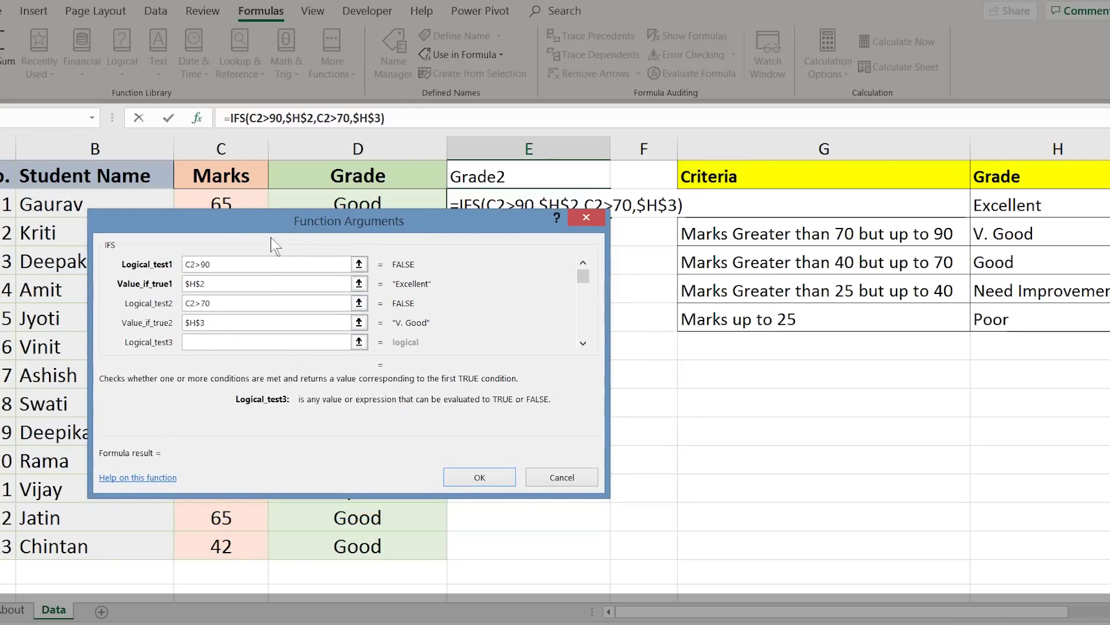
{"action": "left_click_drag", "start_coordinate": [276, 231], "coordinate": [296, 297]}
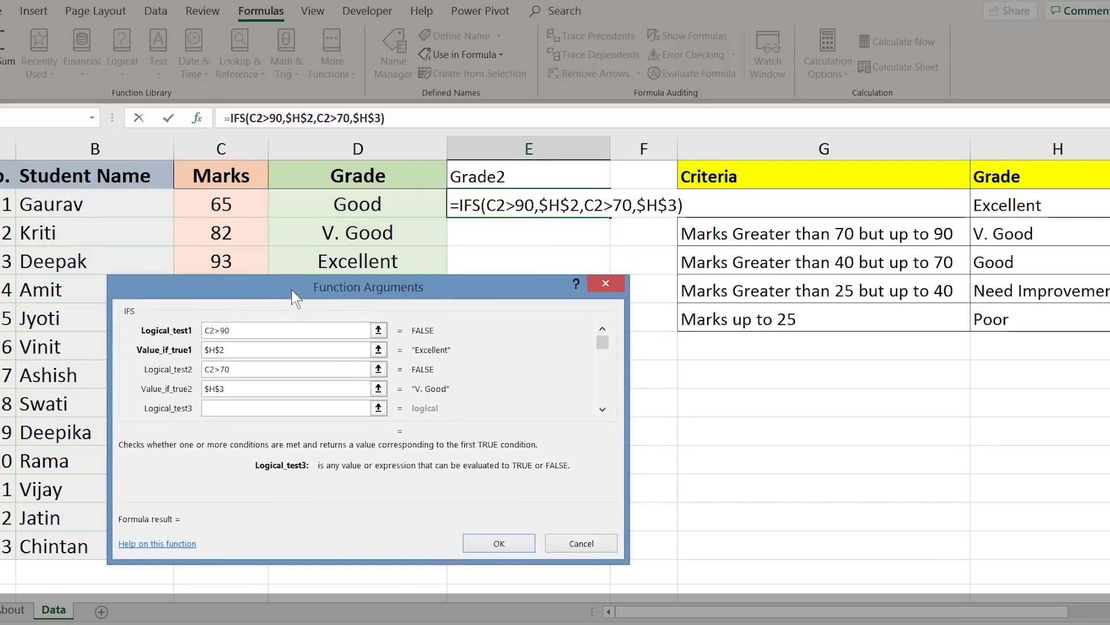
{"action": "left_click", "coordinate": [223, 204]}
{"action": "type", "text": ">"}
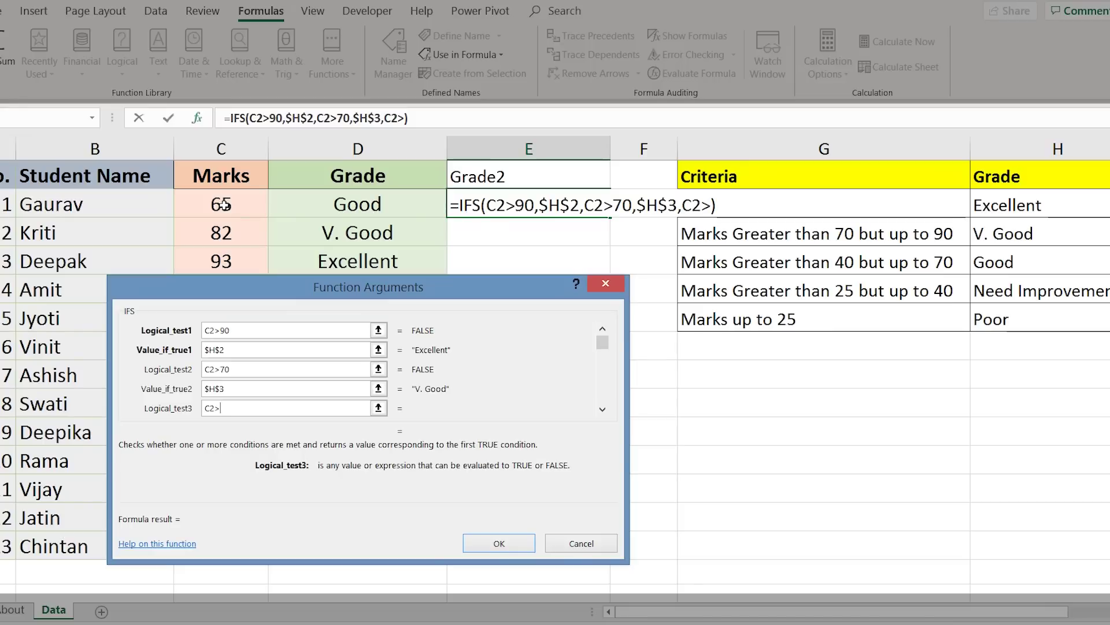
{"action": "type", "text": "40"}
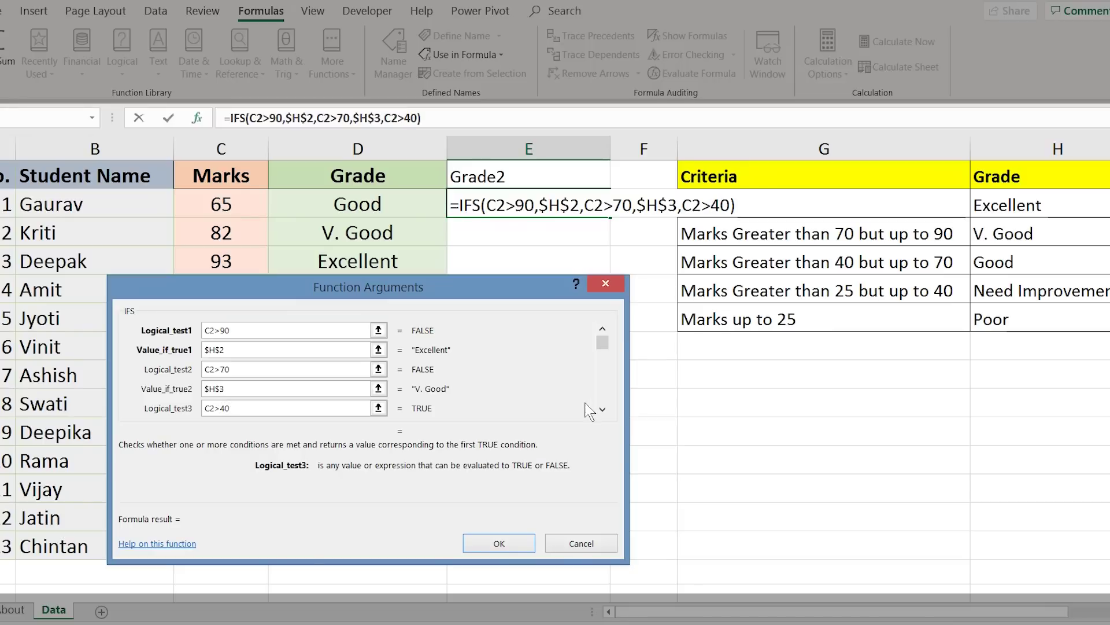
{"action": "left_click", "coordinate": [602, 409]}
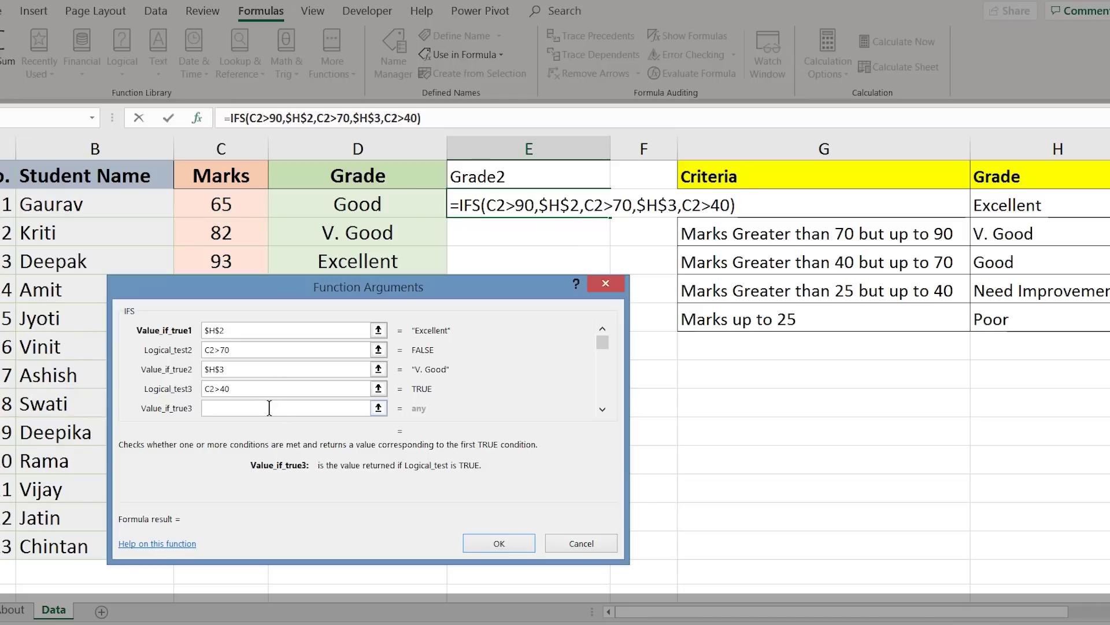
{"action": "left_click", "coordinate": [995, 264]}
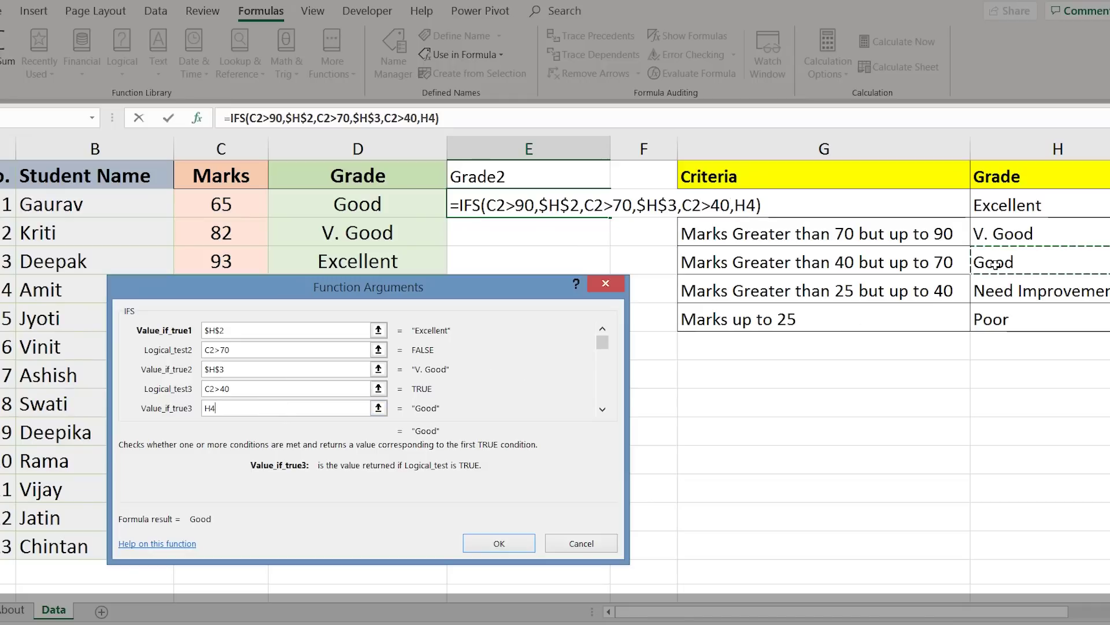
{"action": "key", "text": "F4"}
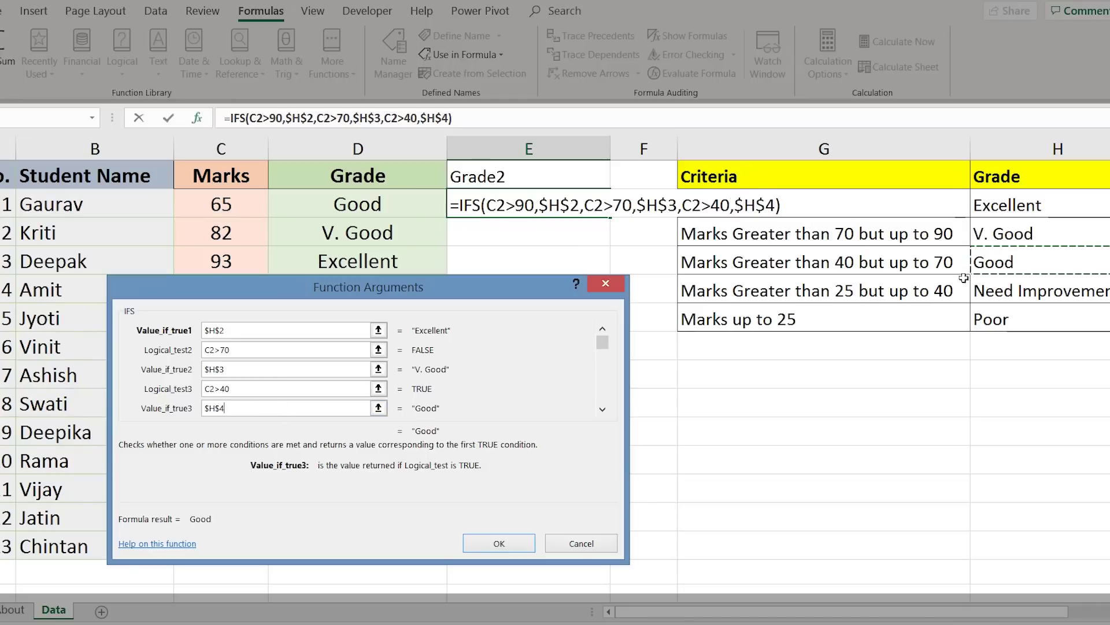
- Set the fourth IFS test to C2>25 and its value if true to the absolute reference $H$5
{"action": "left_click", "coordinate": [602, 409]}
{"action": "left_click", "coordinate": [602, 409]}
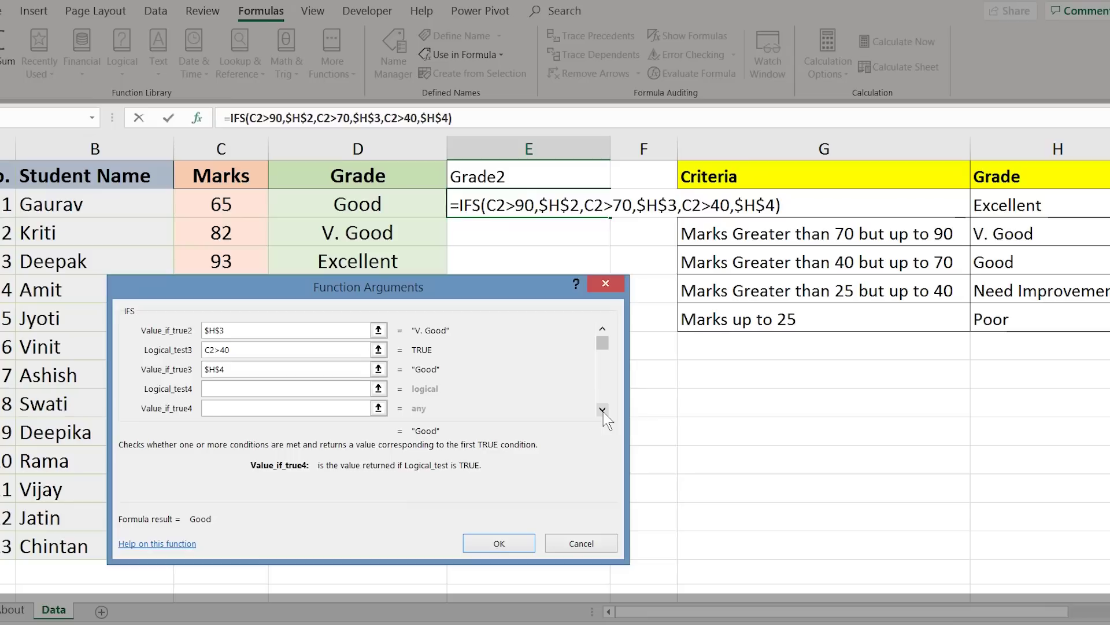
{"action": "left_click", "coordinate": [229, 389]}
{"action": "left_click", "coordinate": [224, 205]}
{"action": "type", "text": ">"}
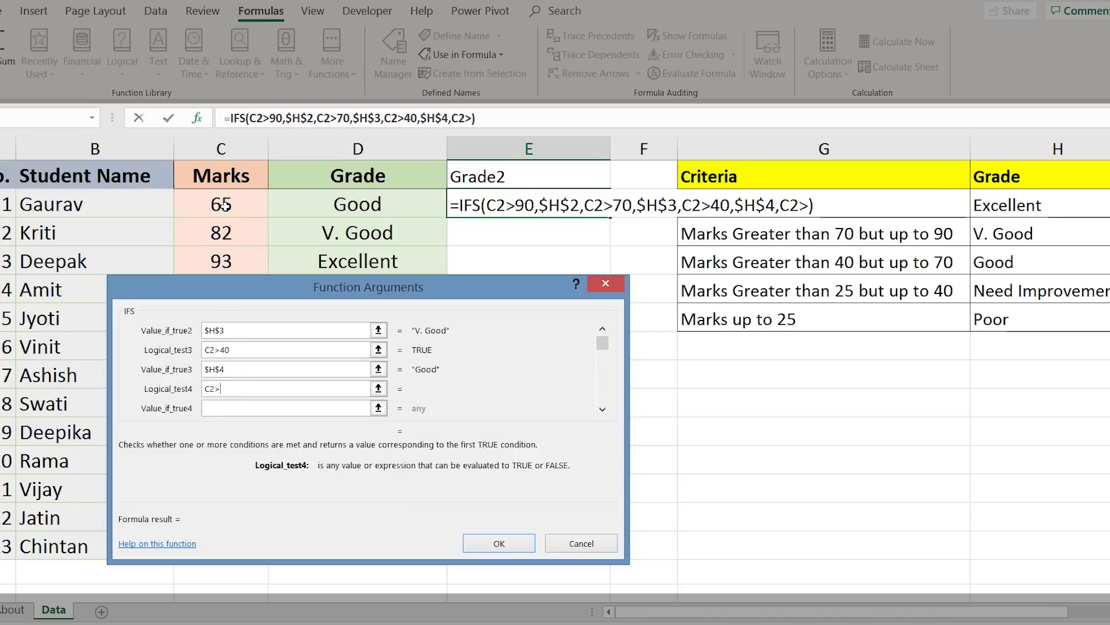
{"action": "type", "text": "25"}
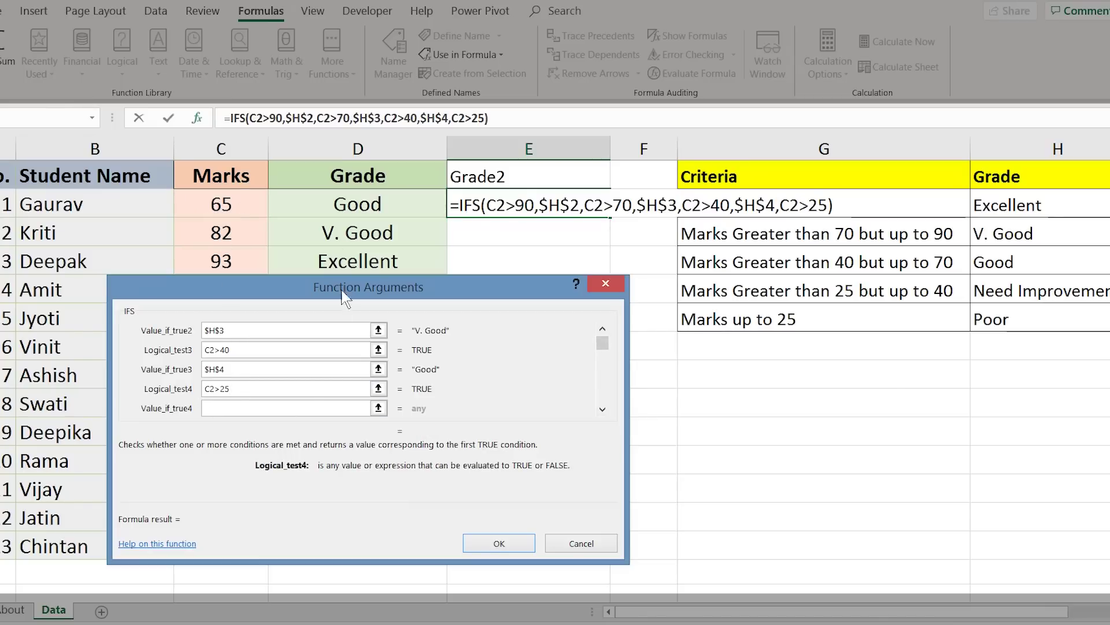
{"action": "left_click", "coordinate": [311, 409]}
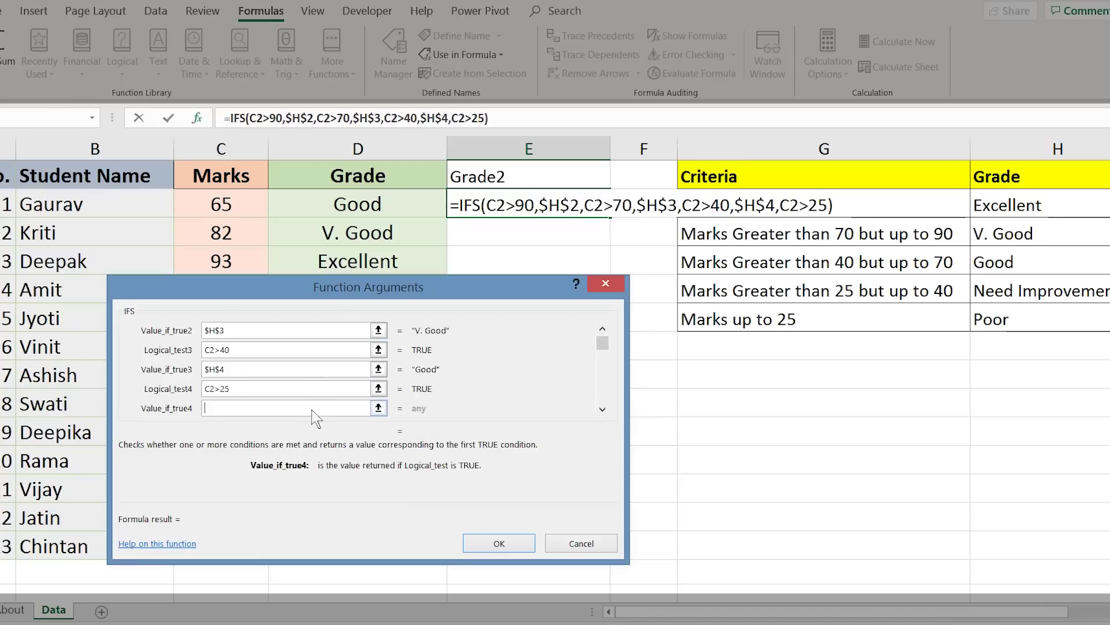
{"action": "left_click", "coordinate": [1023, 292]}
{"action": "key", "text": "F4"}
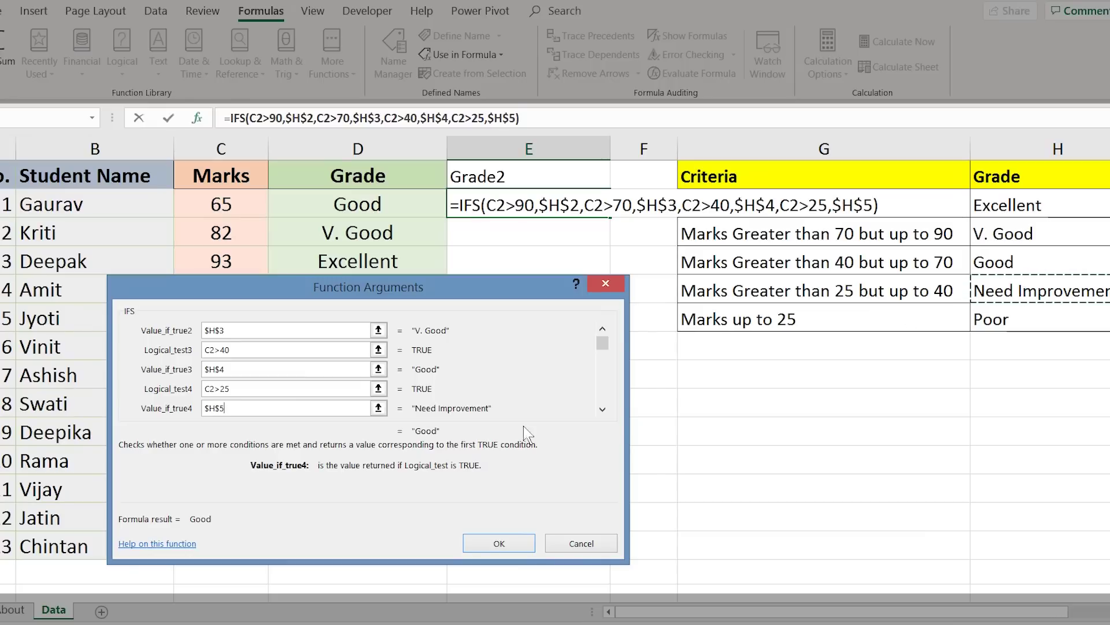
- Set the fifth IFS test to C2<=25
{"action": "left_click", "coordinate": [603, 410]}
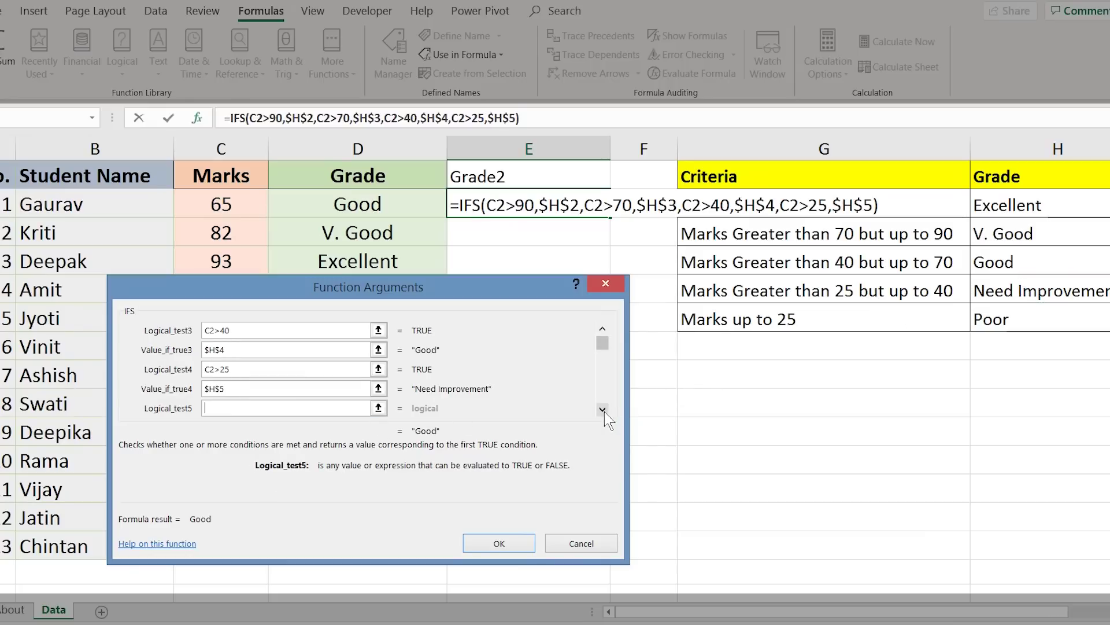
{"action": "left_click", "coordinate": [603, 409]}
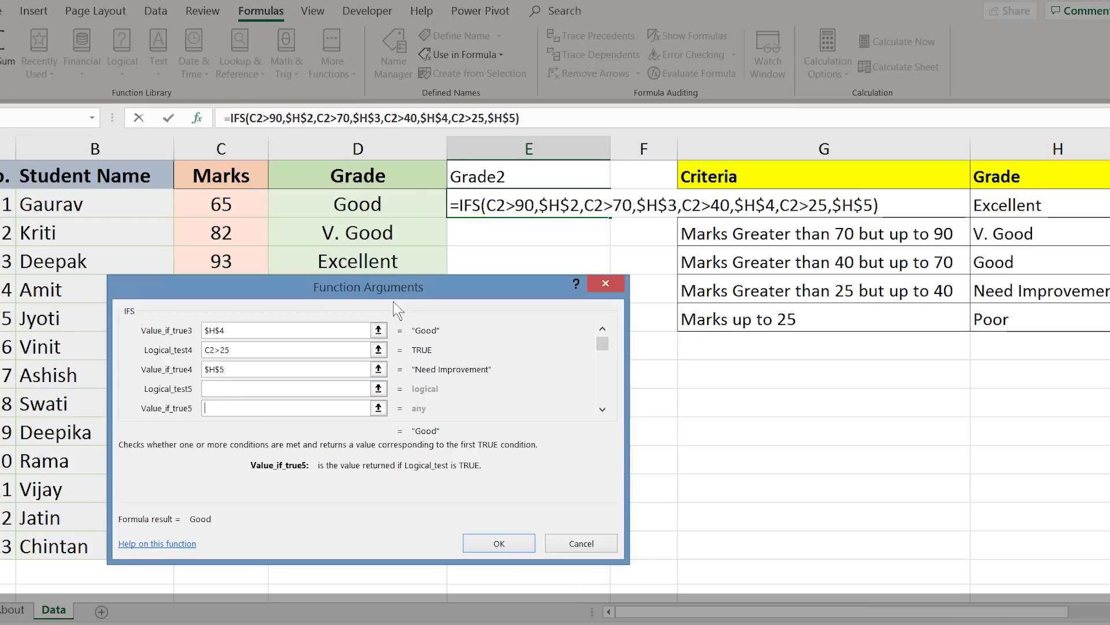
{"action": "left_click_drag", "start_coordinate": [382, 298], "coordinate": [402, 312]}
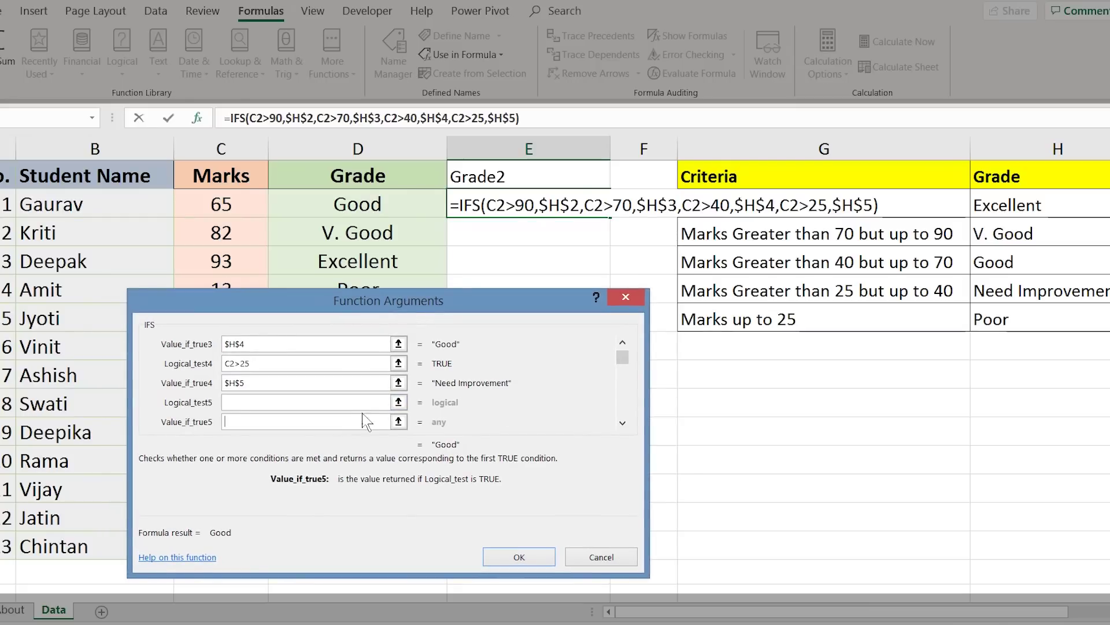
{"action": "left_click", "coordinate": [275, 403]}
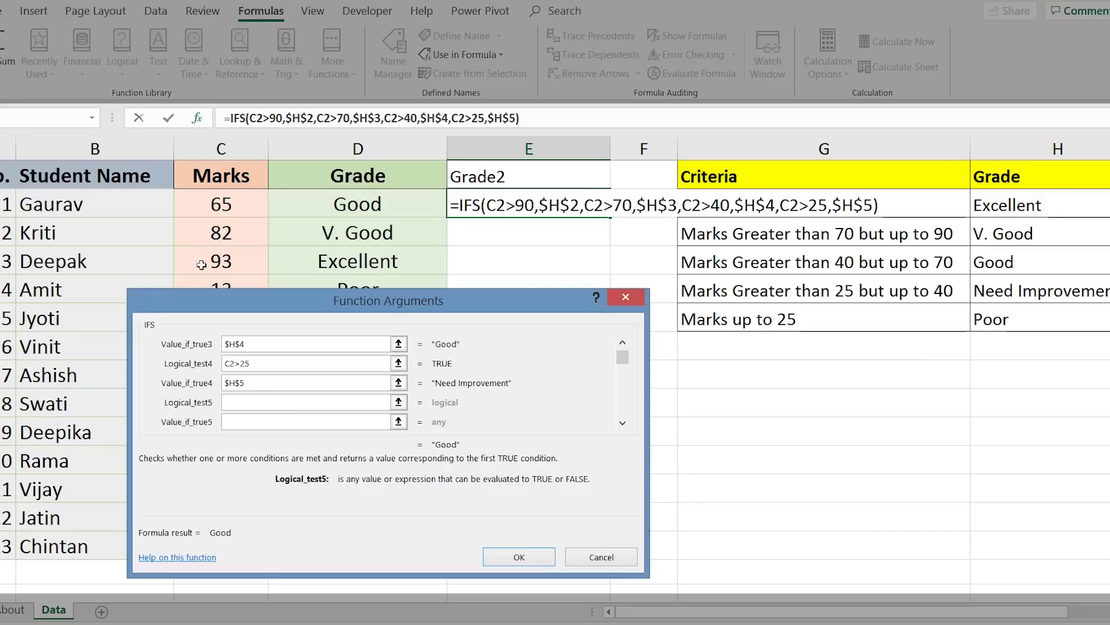
{"action": "left_click", "coordinate": [211, 215]}
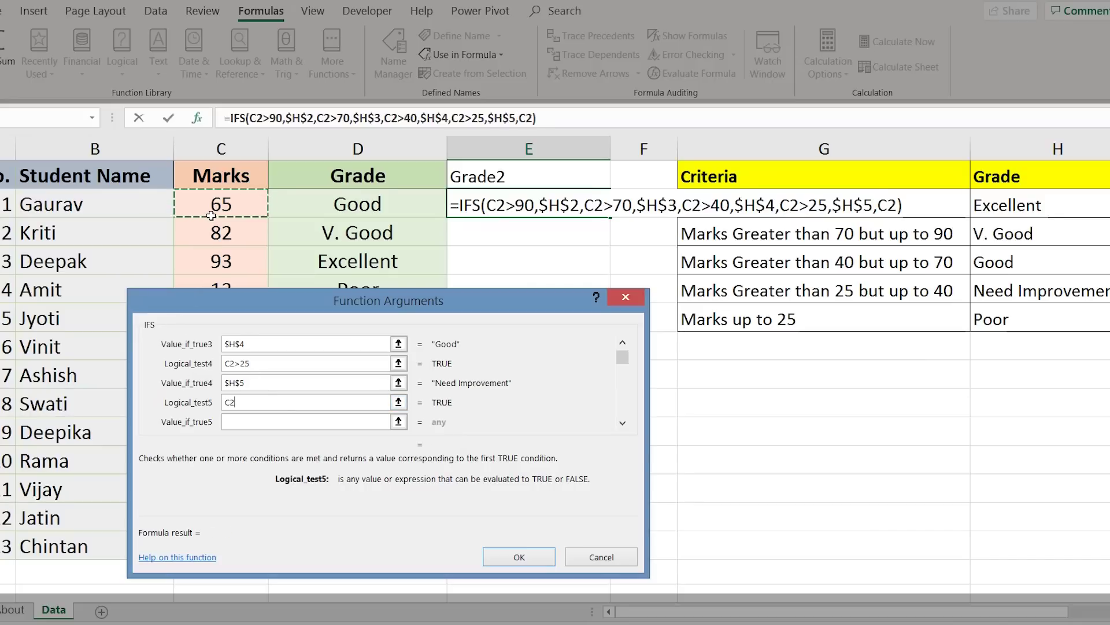
{"action": "type", "text": ">0"}
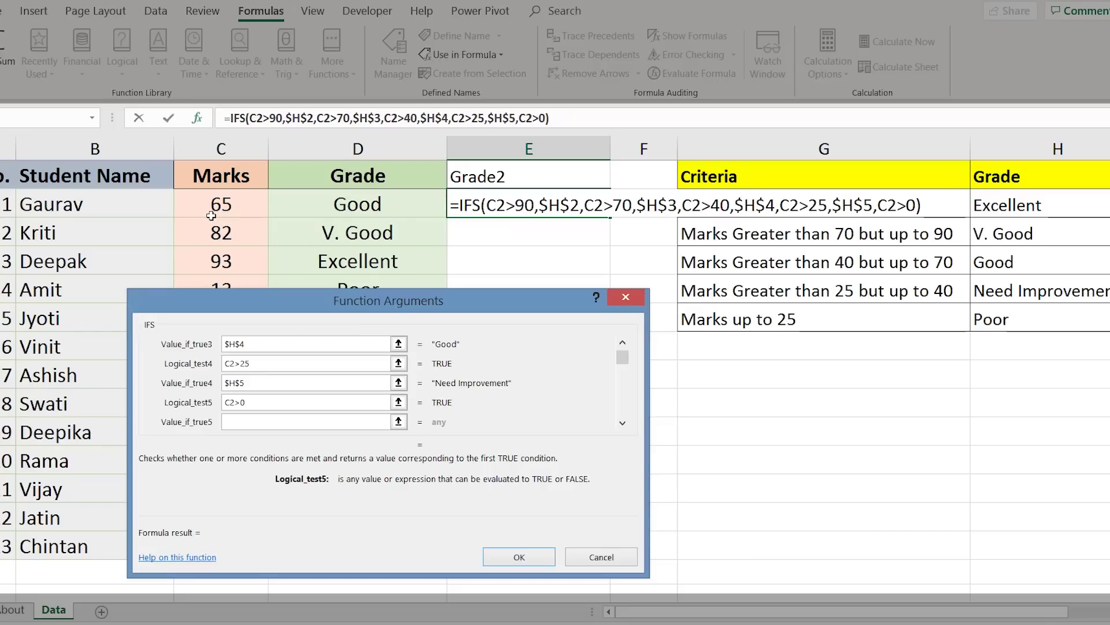
{"action": "key", "text": "BackSpace"}
{"action": "key", "text": "BackSpace"}
{"action": "type", "text": "<=2"}
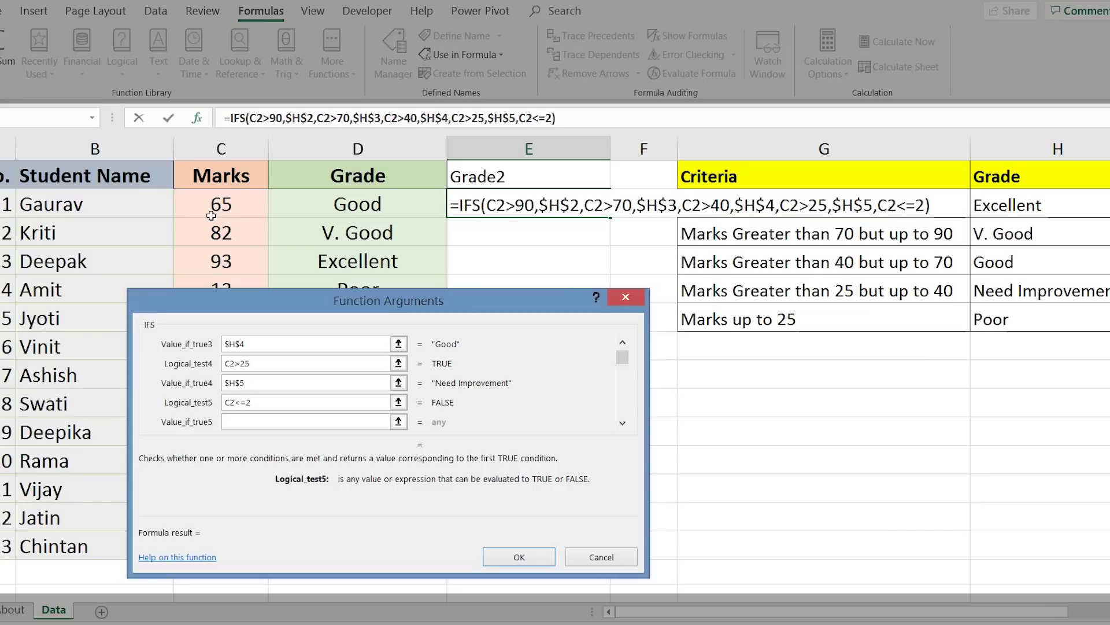
{"action": "type", "text": "5"}
- Set the fifth value if true to the absolute reference $H$6 and complete the IFS formula in E2
{"action": "left_click", "coordinate": [262, 423]}
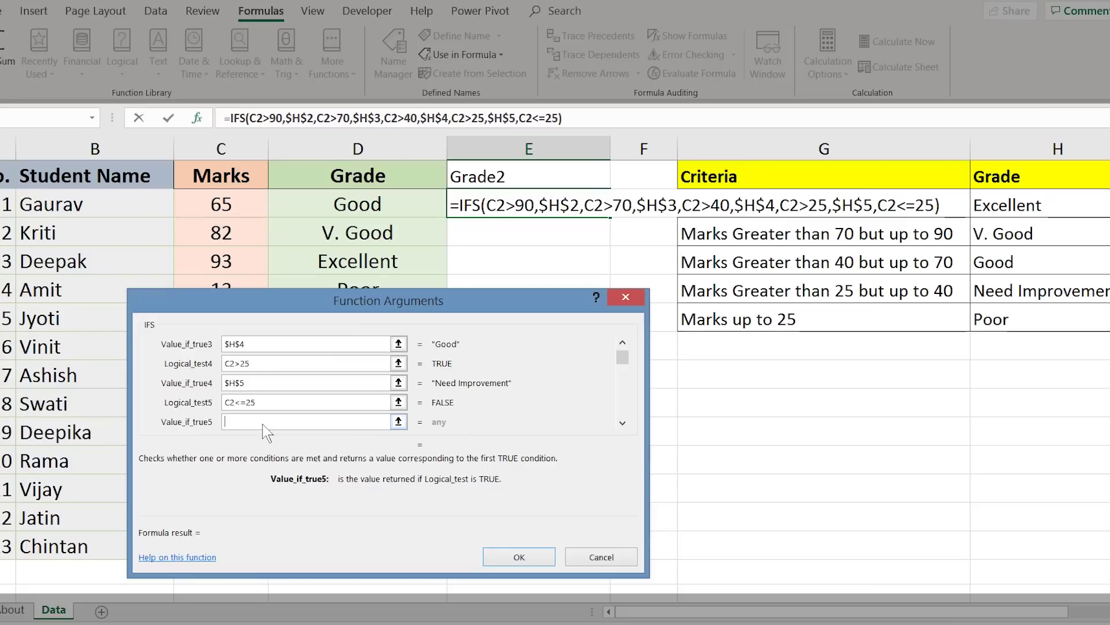
{"action": "left_click", "coordinate": [1000, 321]}
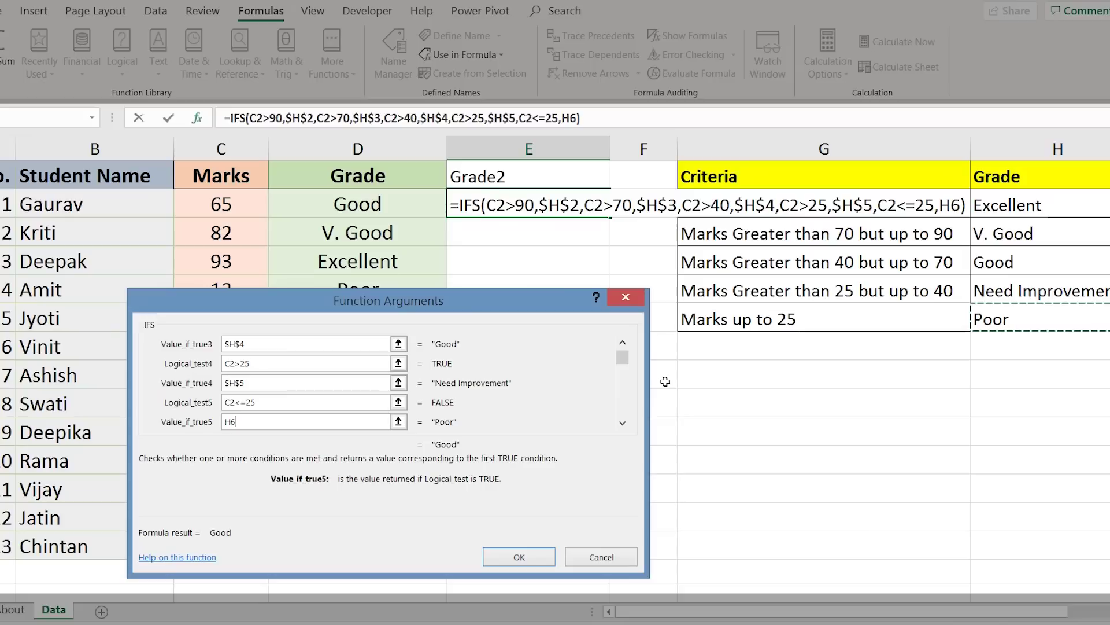
{"action": "key", "text": "F4"}
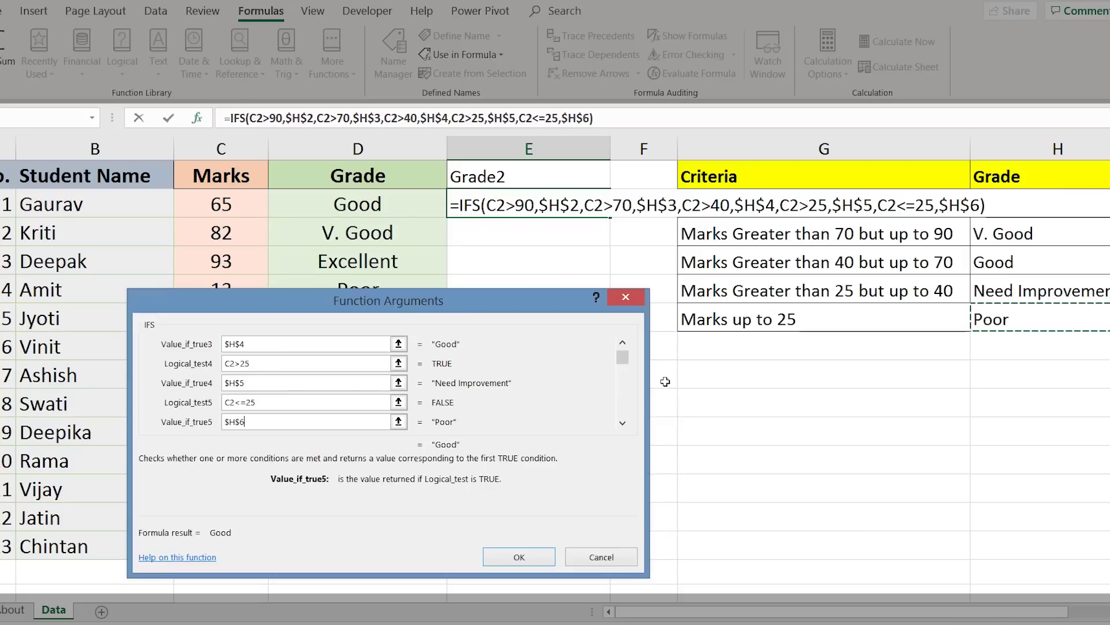
{"action": "left_click", "coordinate": [518, 558]}
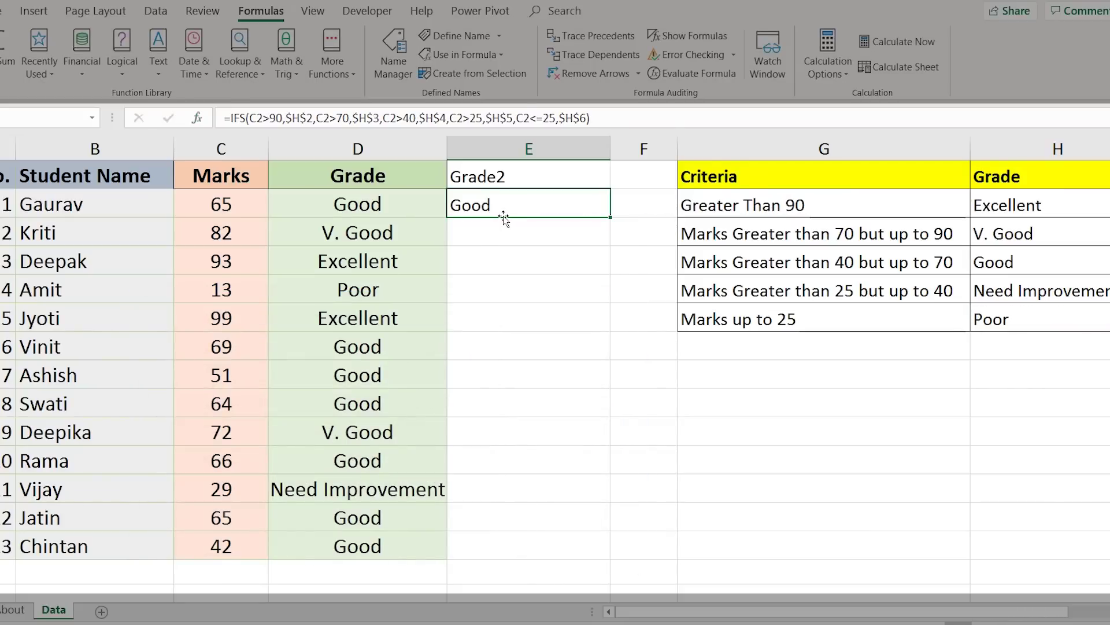
- Fill the IFS formula from E2 down to E14 for all students and check the copied formulas in a few rows
{"action": "left_click_drag", "start_coordinate": [610, 218], "coordinate": [589, 568]}
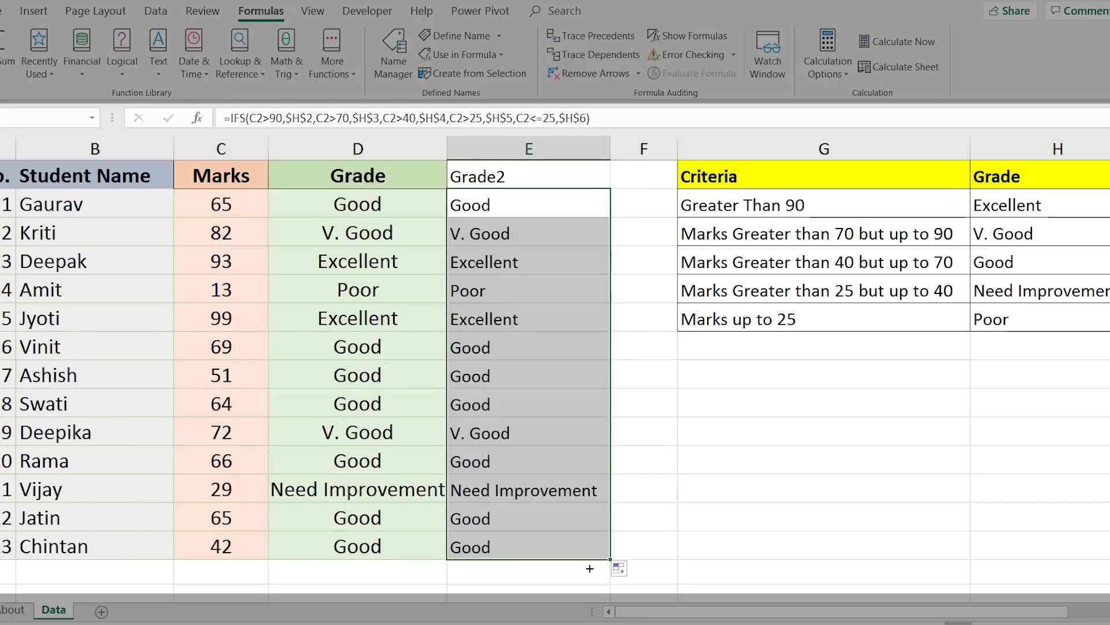
{"action": "left_click", "coordinate": [507, 295]}
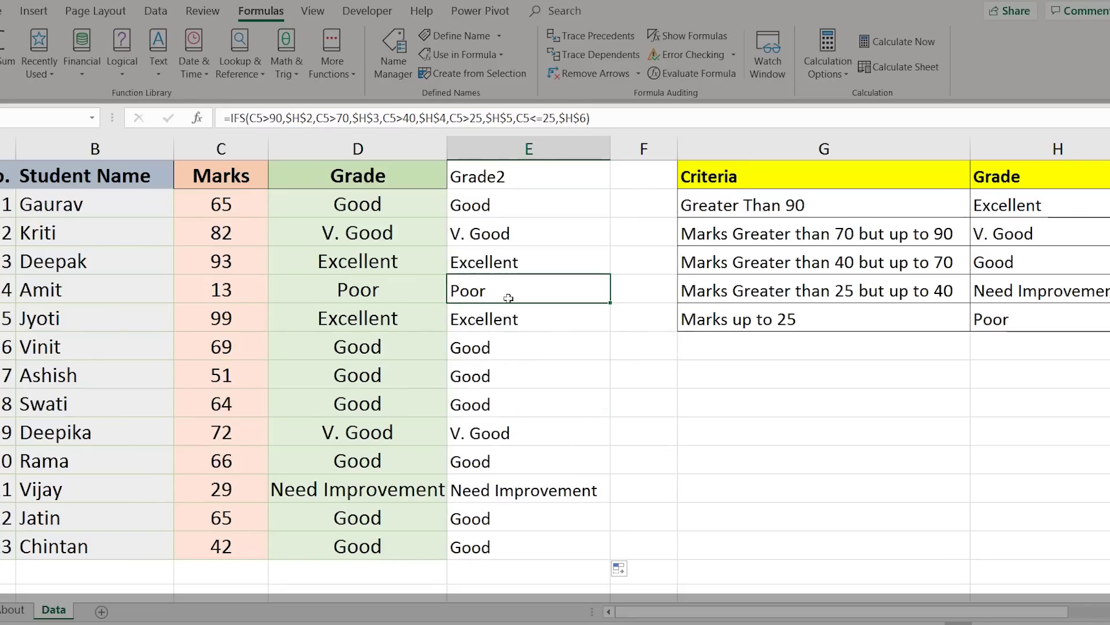
{"action": "left_click", "coordinate": [509, 353]}
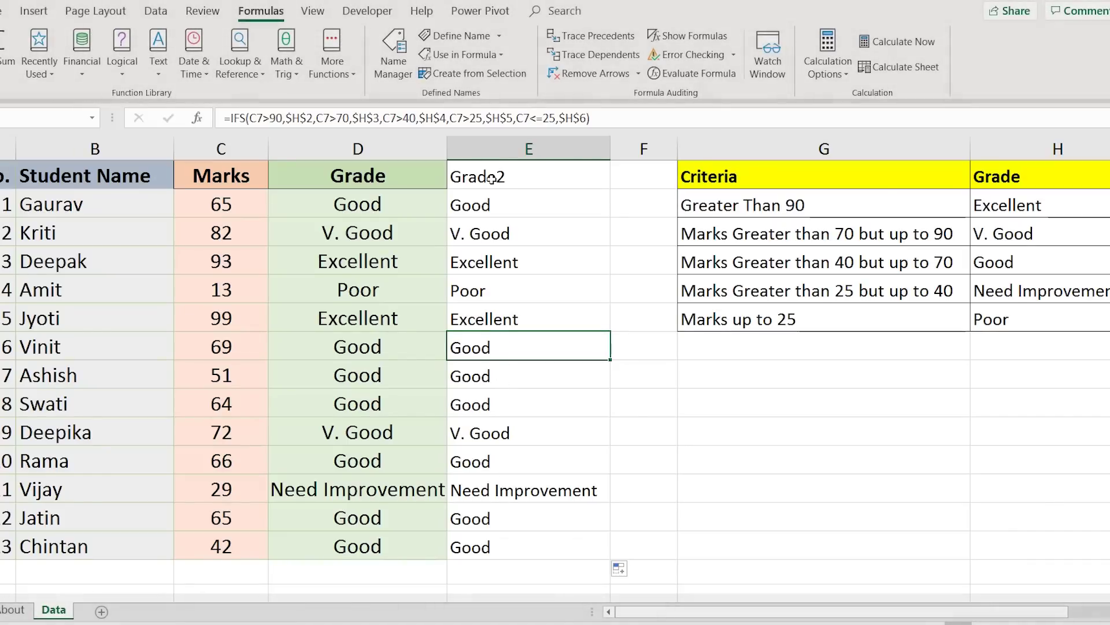
- Apply a light blue fill to the Grade2 column, from the header in E1 down to E14
{"action": "left_click_drag", "start_coordinate": [490, 181], "coordinate": [491, 543]}
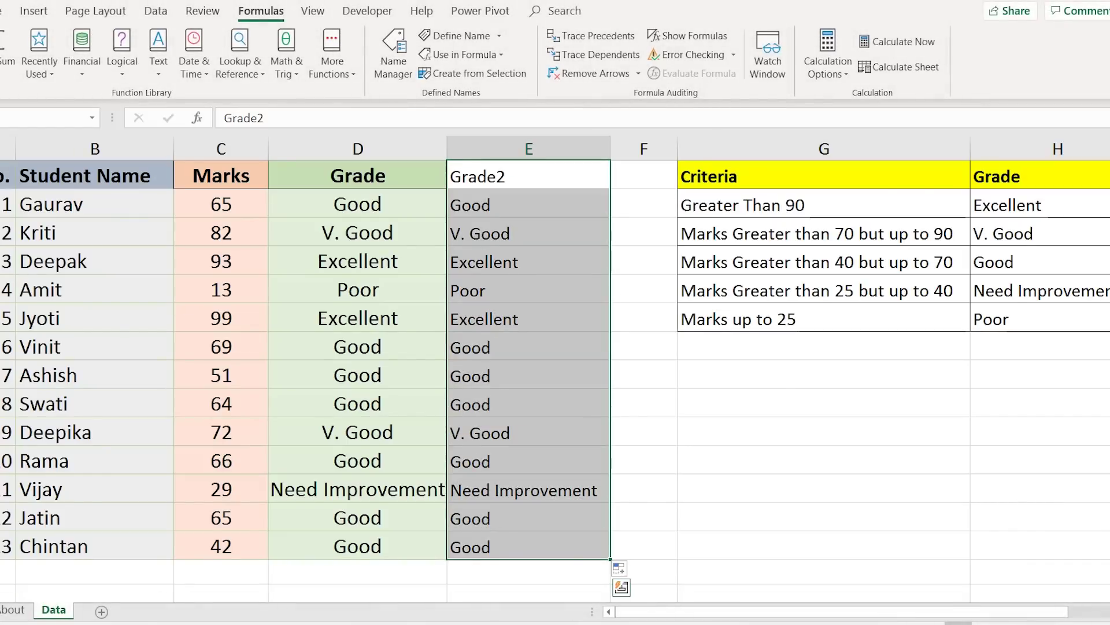
{"action": "left_click", "coordinate": [8, 10]}
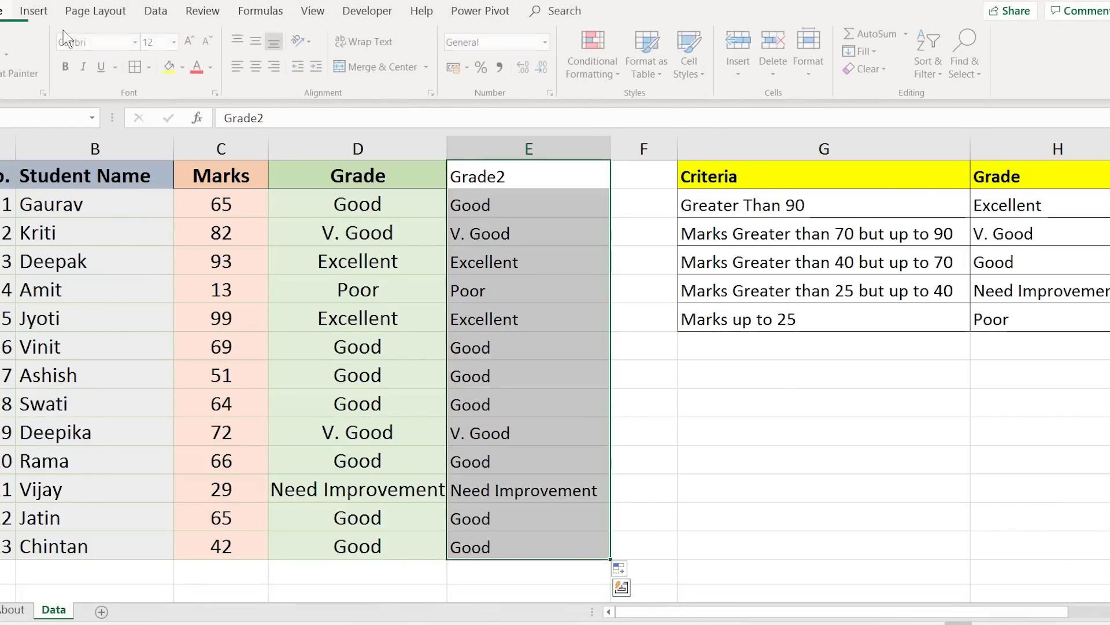
{"action": "left_click", "coordinate": [185, 68]}
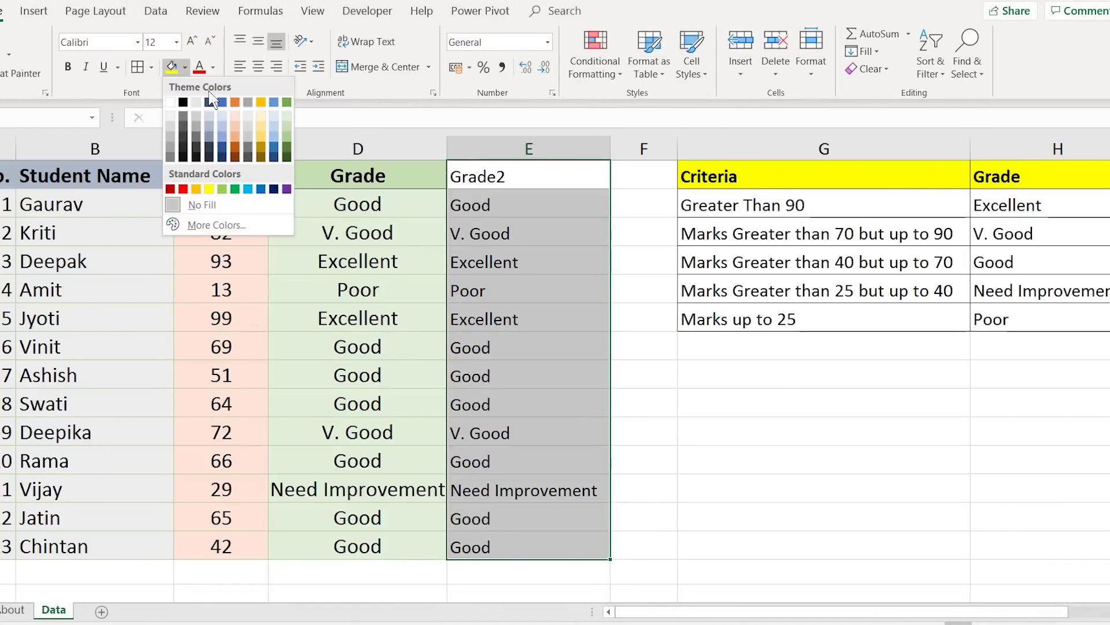
{"action": "left_click", "coordinate": [276, 135]}
- Give the Grade2 header cell E1 a darker blue fill than the cells below it
{"action": "left_click", "coordinate": [471, 183]}
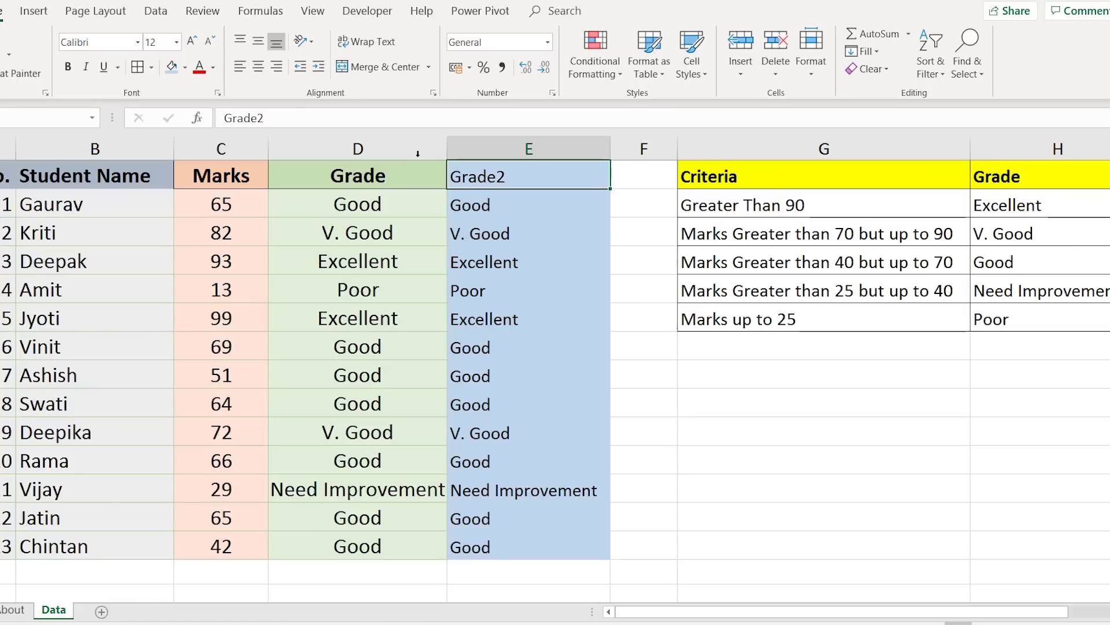
{"action": "left_click", "coordinate": [185, 68]}
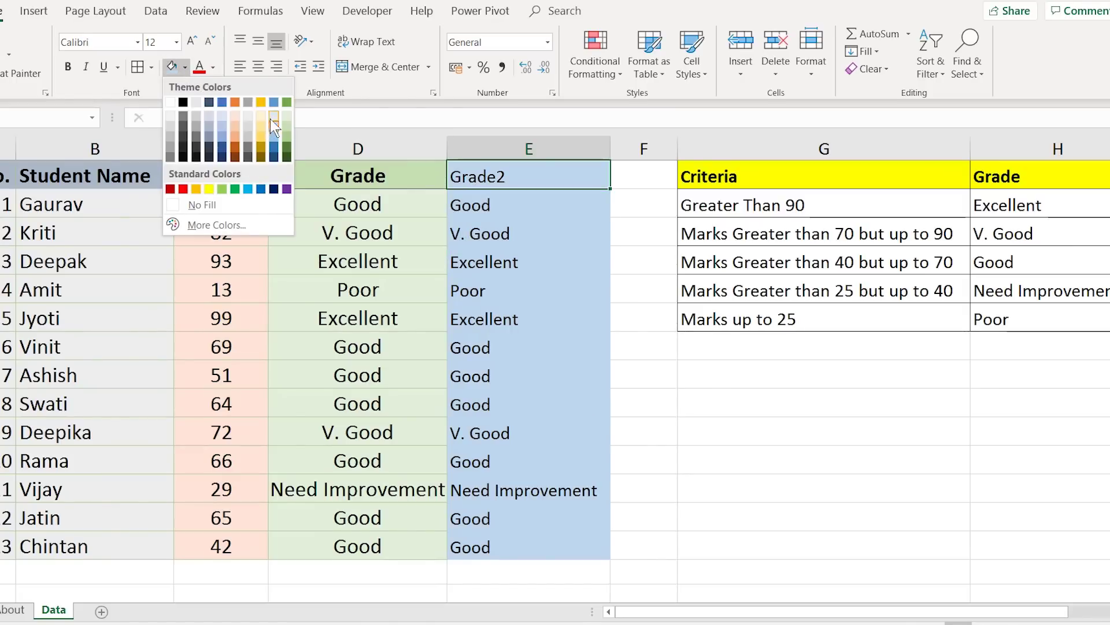
{"action": "left_click", "coordinate": [273, 102]}
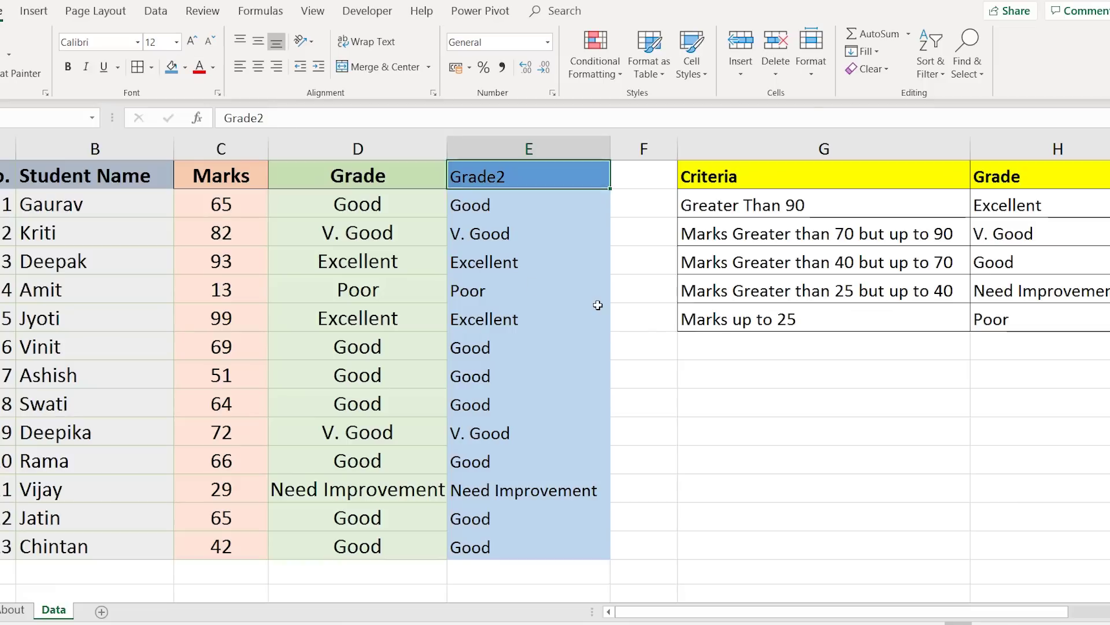
{"action": "left_click", "coordinate": [597, 307]}
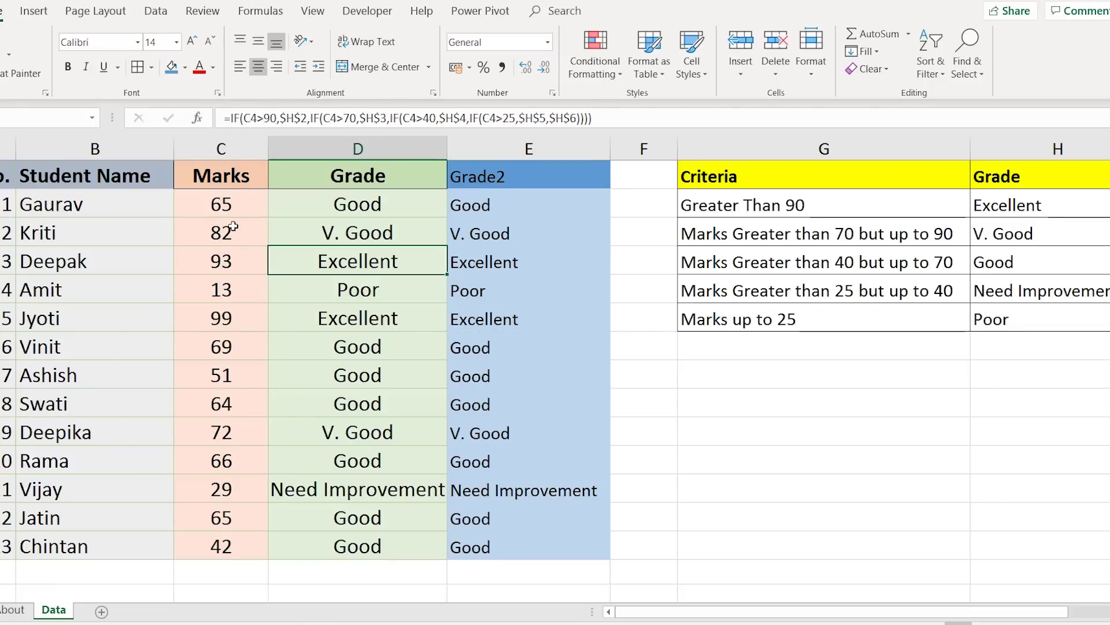
{"action": "left_click_drag", "start_coordinate": [220, 204], "coordinate": [218, 535]}
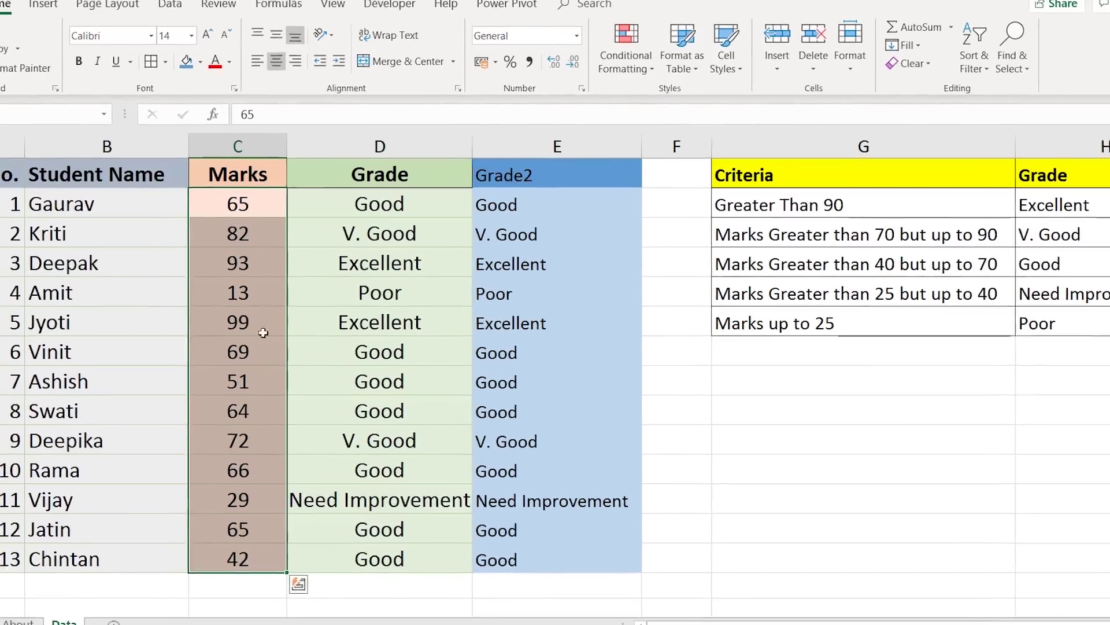
{"action": "left_click", "coordinate": [222, 204]}
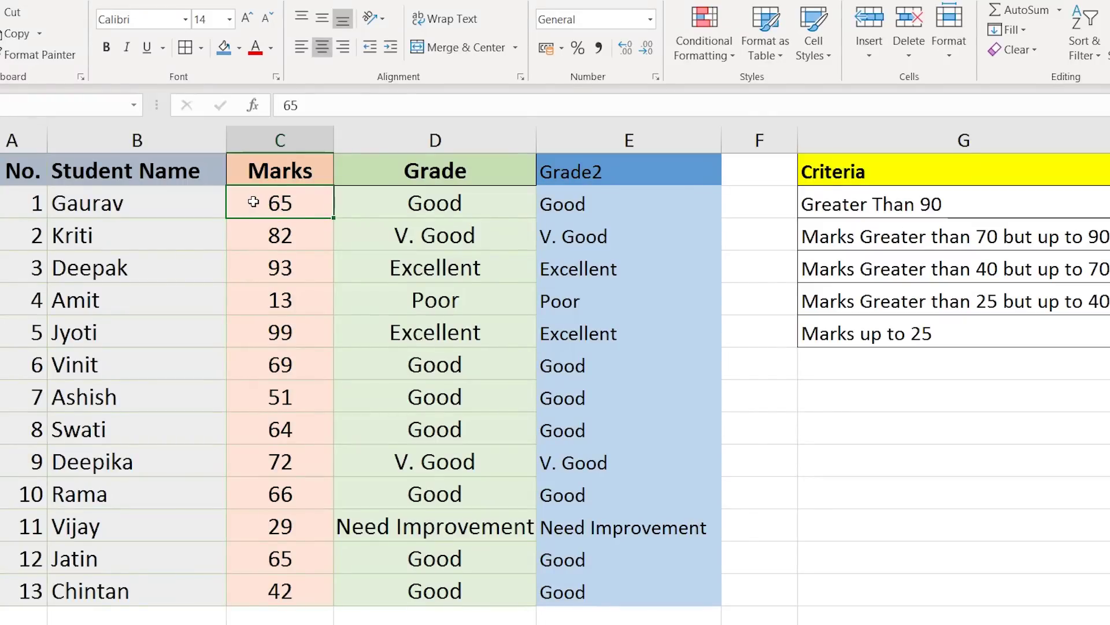
- Enter =RANDBETWEEN(1,100) as the first student's marks in C2 and fill the formula down to C14
{"action": "type", "text": "=rand"}
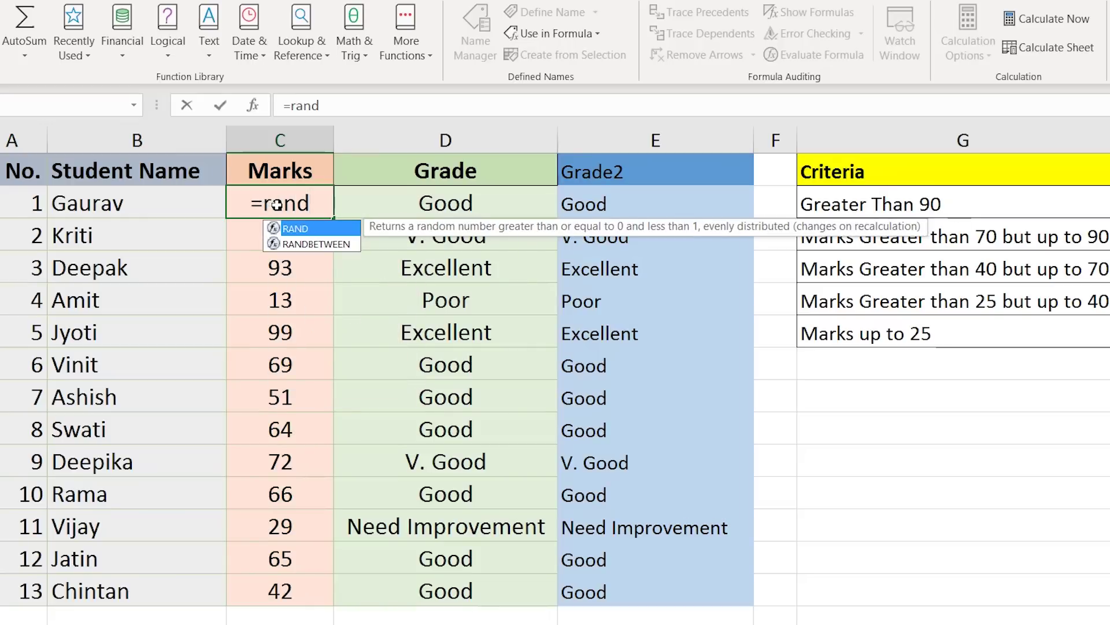
{"action": "key", "text": "Down"}
{"action": "key", "text": "Tab"}
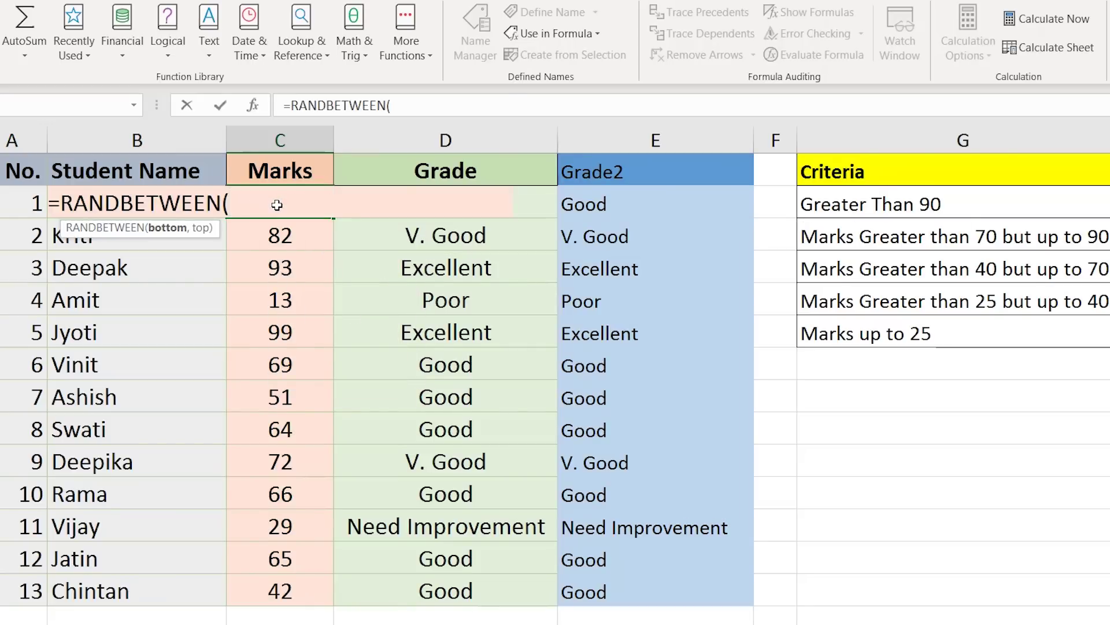
{"action": "type", "text": "1,100"}
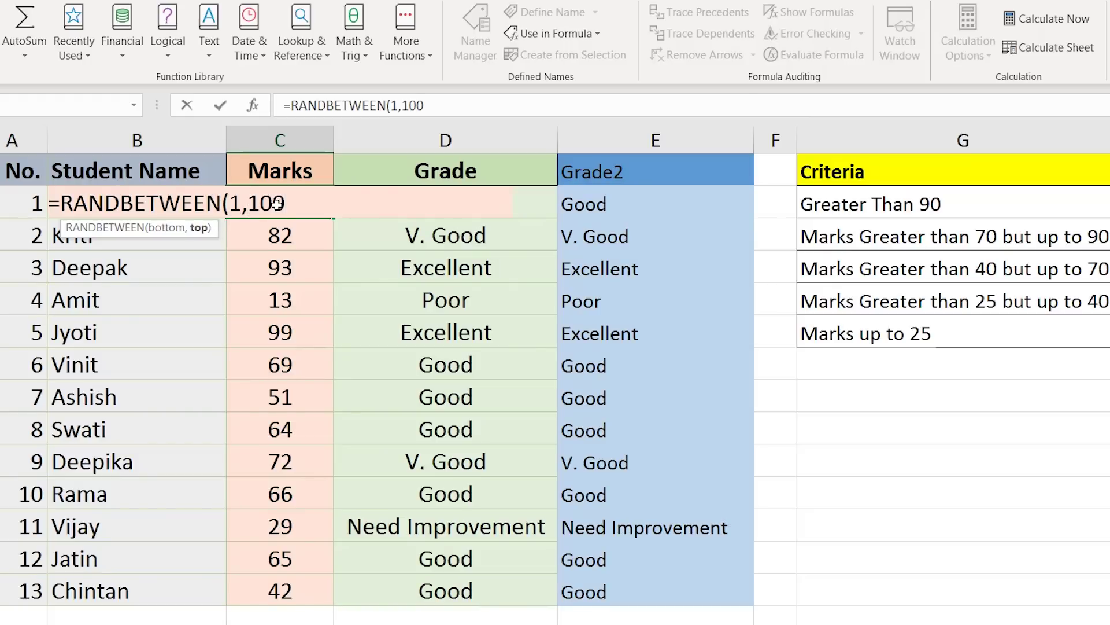
{"action": "type", "text": ")"}
{"action": "key", "text": "Return"}
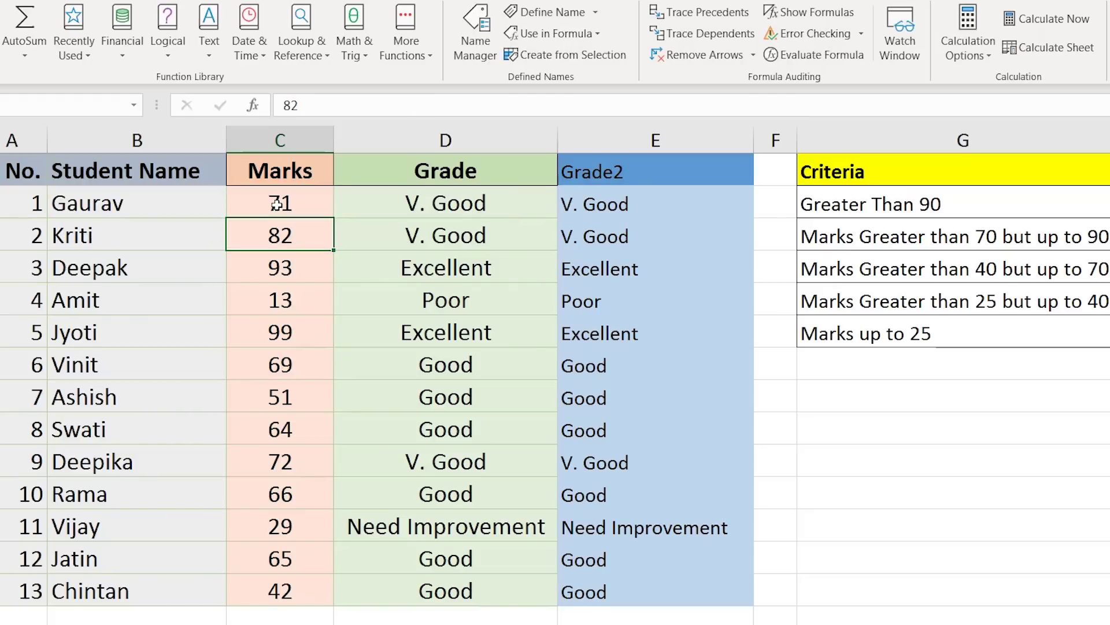
{"action": "left_click", "coordinate": [277, 204]}
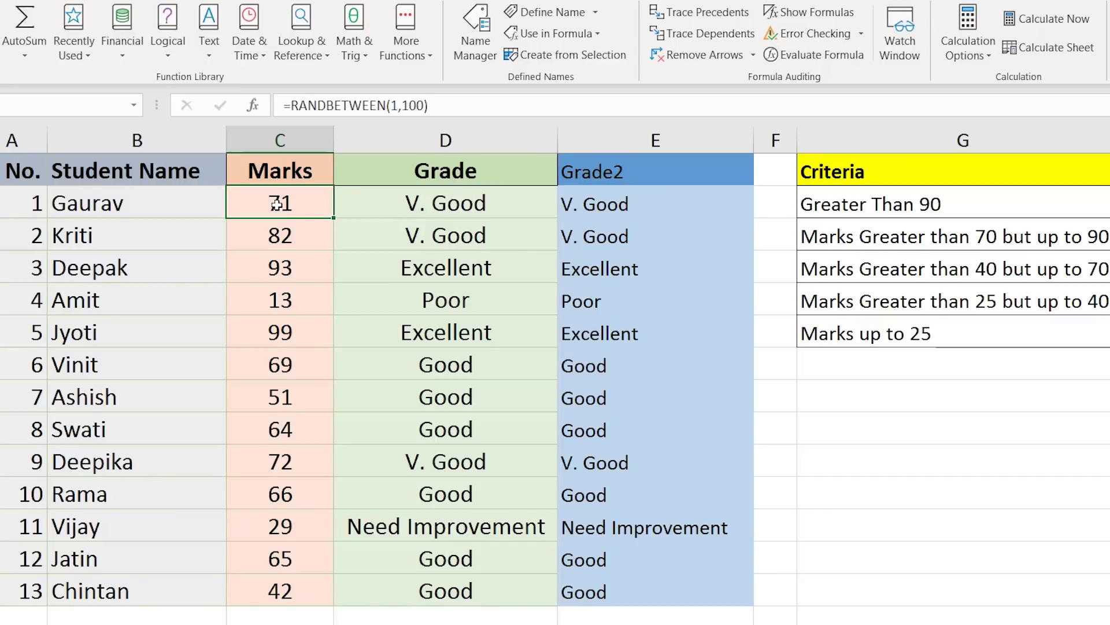
{"action": "left_click_drag", "start_coordinate": [332, 219], "coordinate": [335, 602]}
- Recalculate the workbook several times to generate new random marks and compare the Grade and Grade2 columns
{"action": "key", "text": "F9"}
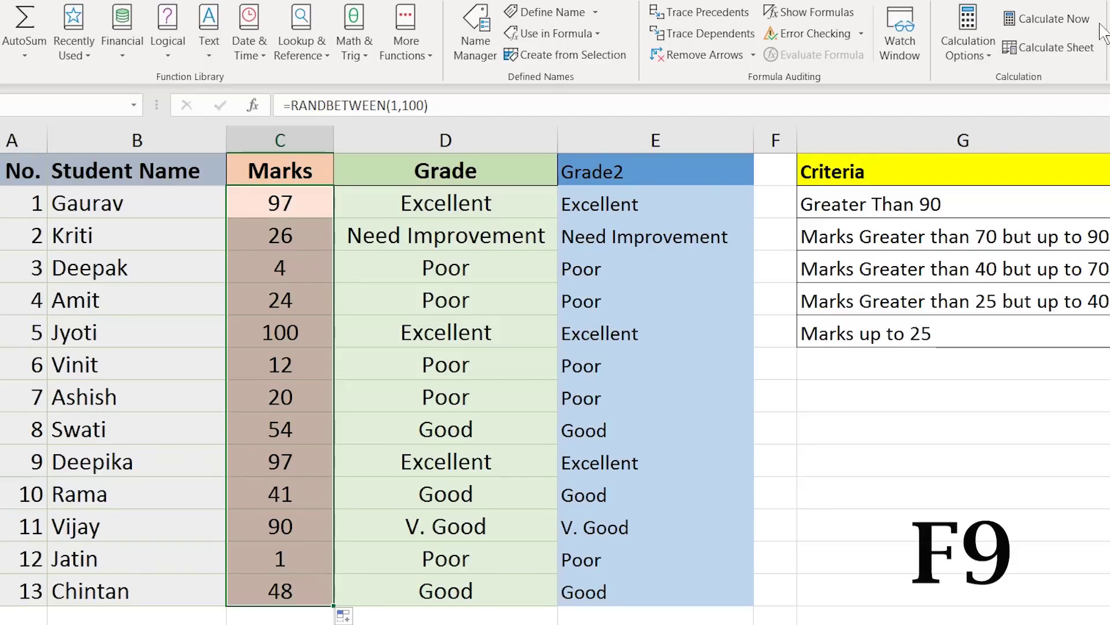
{"action": "left_click", "coordinate": [1077, 26]}
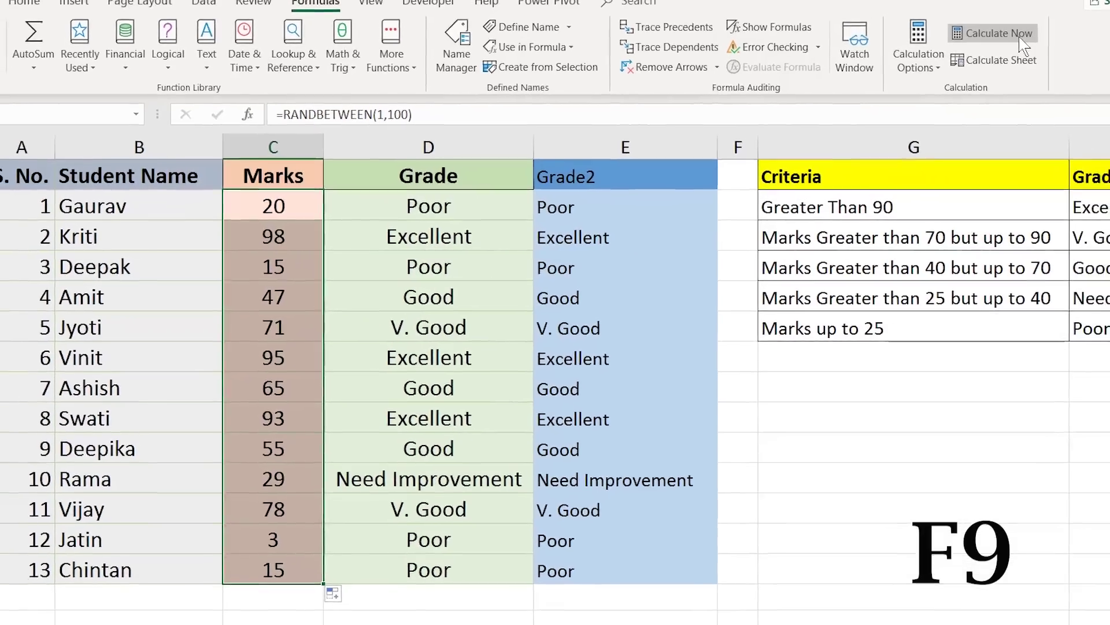
{"action": "left_click", "coordinate": [1019, 36]}
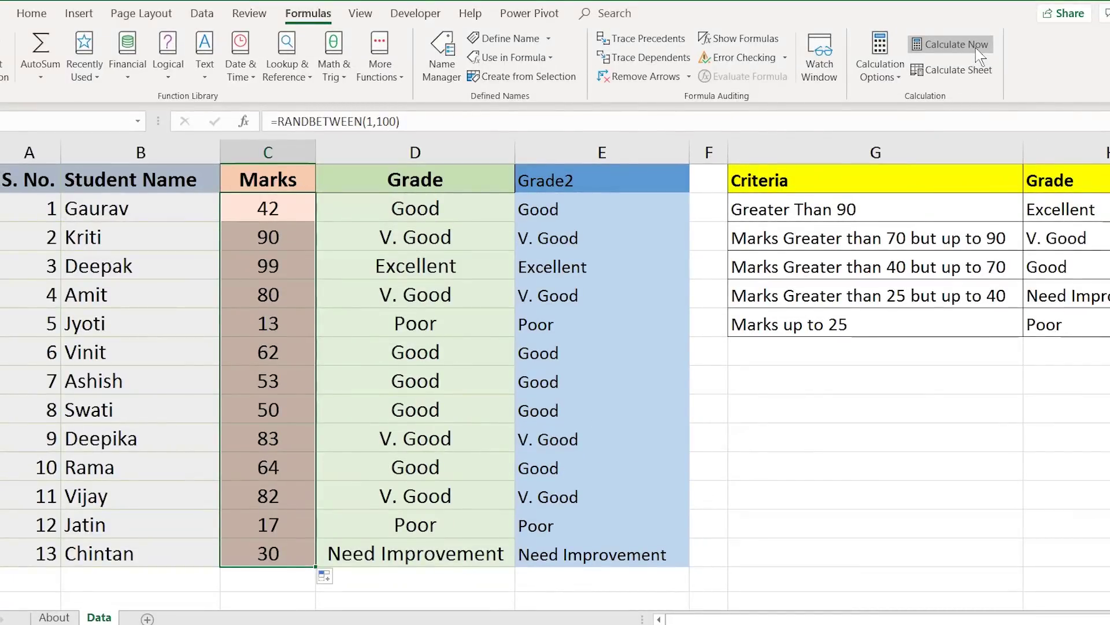
{"action": "left_click", "coordinate": [976, 47]}
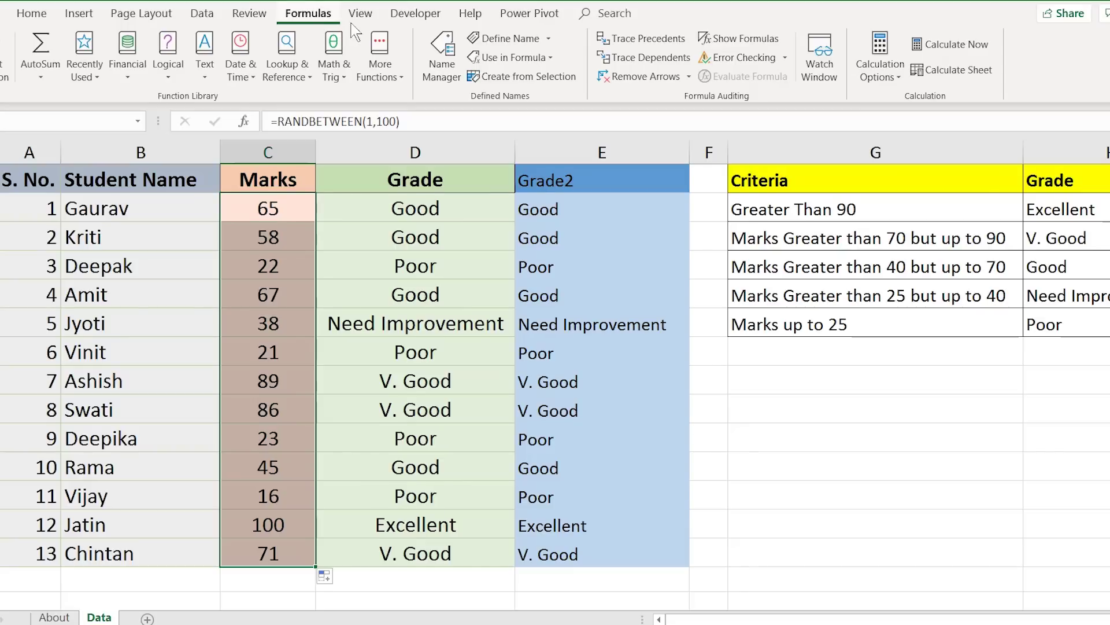
{"action": "left_click", "coordinate": [953, 56]}
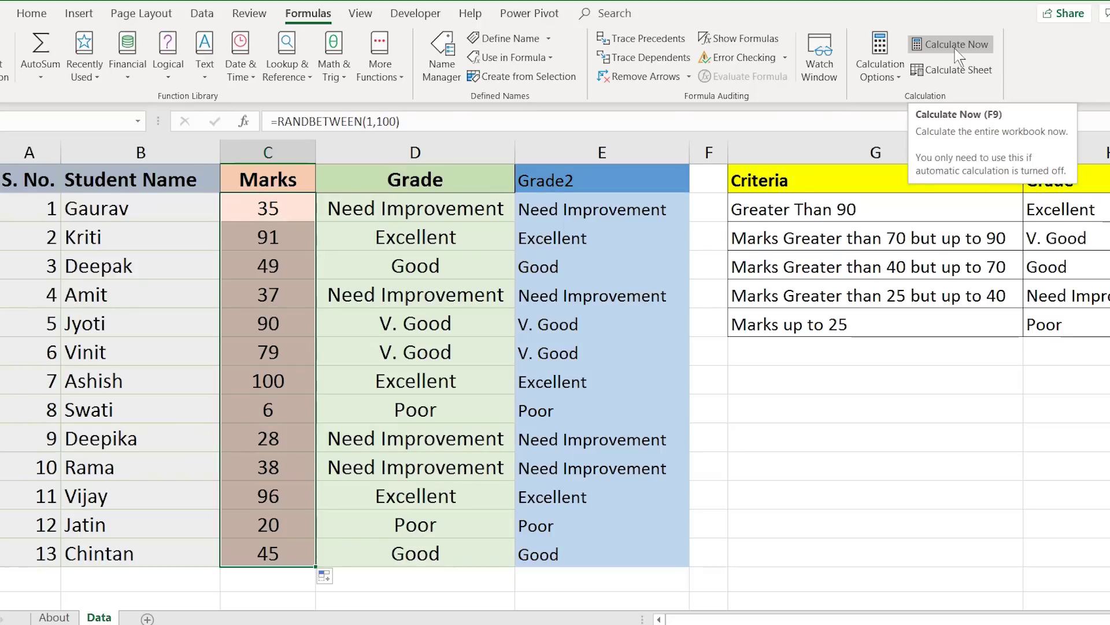
{"action": "left_click", "coordinate": [955, 49]}
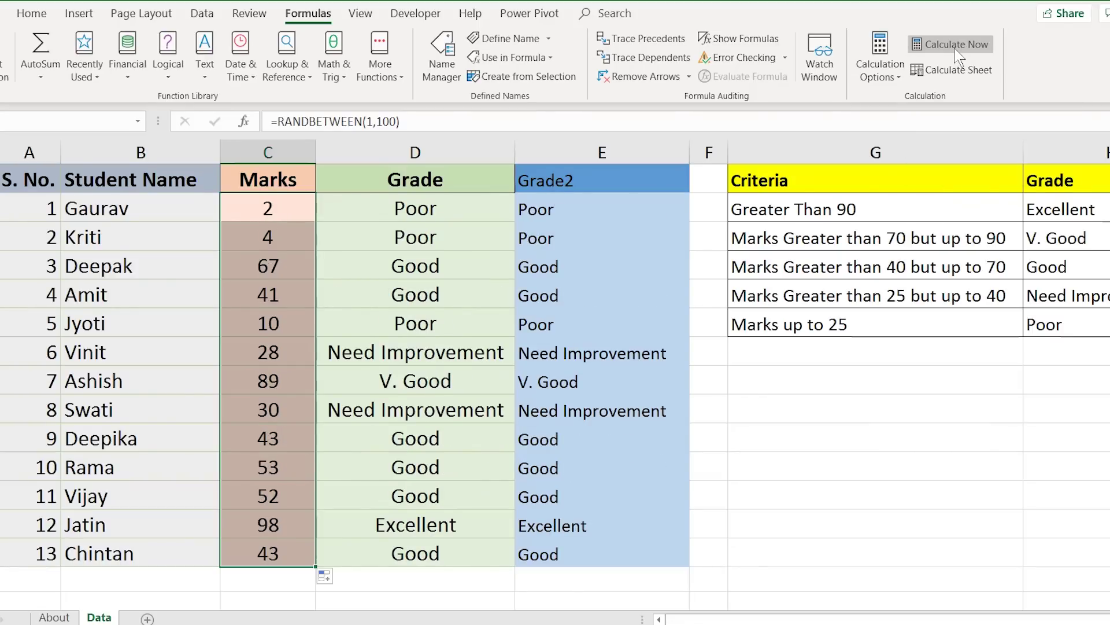
{"action": "left_click", "coordinate": [955, 49]}
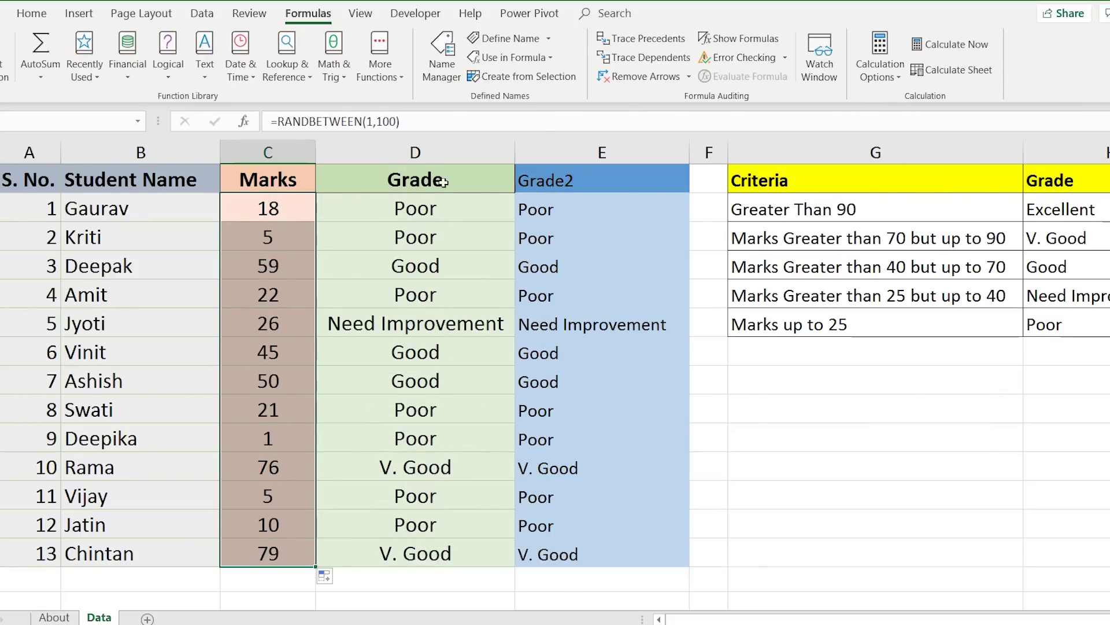
- Compare the nested IF formula in D2 with the IFS formula in E2, keeping both as they are, and open the About sheet
{"action": "left_click", "coordinate": [399, 213]}
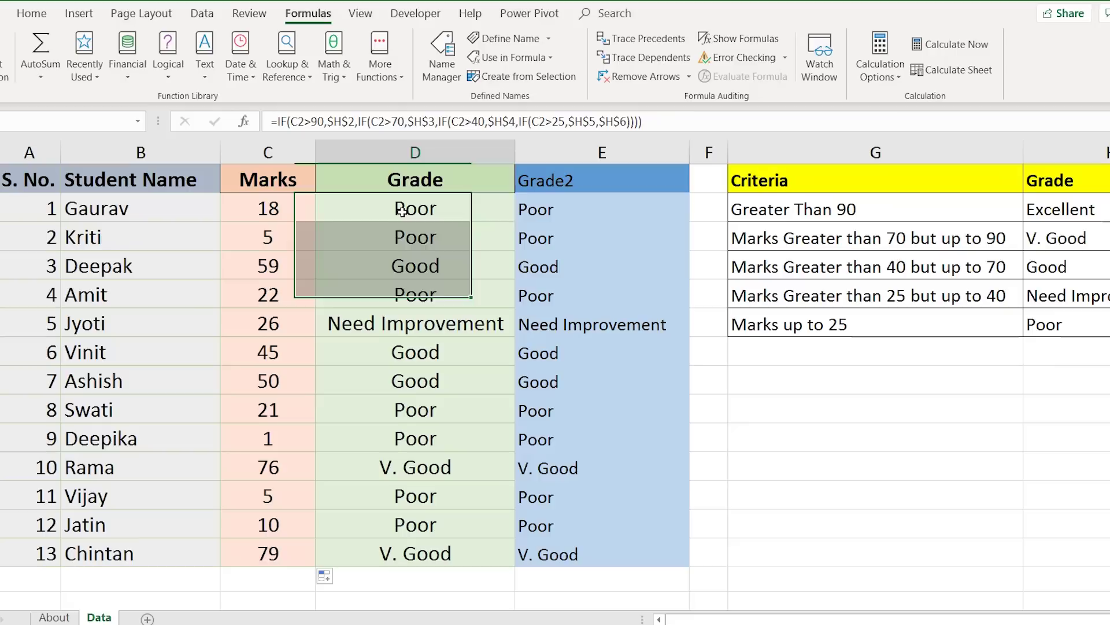
{"action": "left_click", "coordinate": [547, 216]}
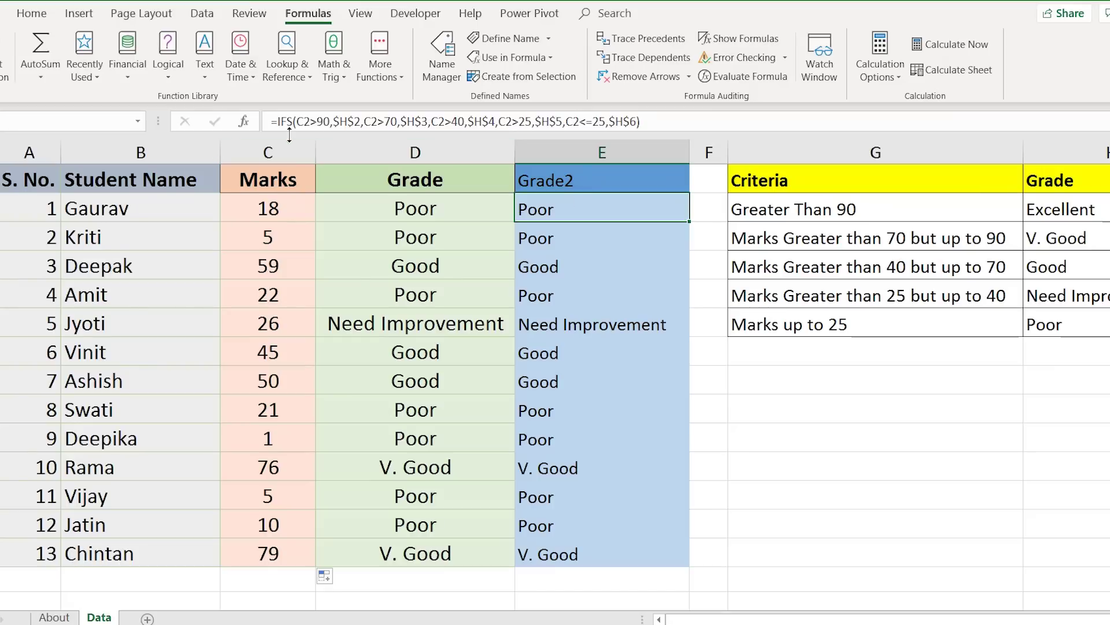
{"action": "left_click", "coordinate": [275, 121]}
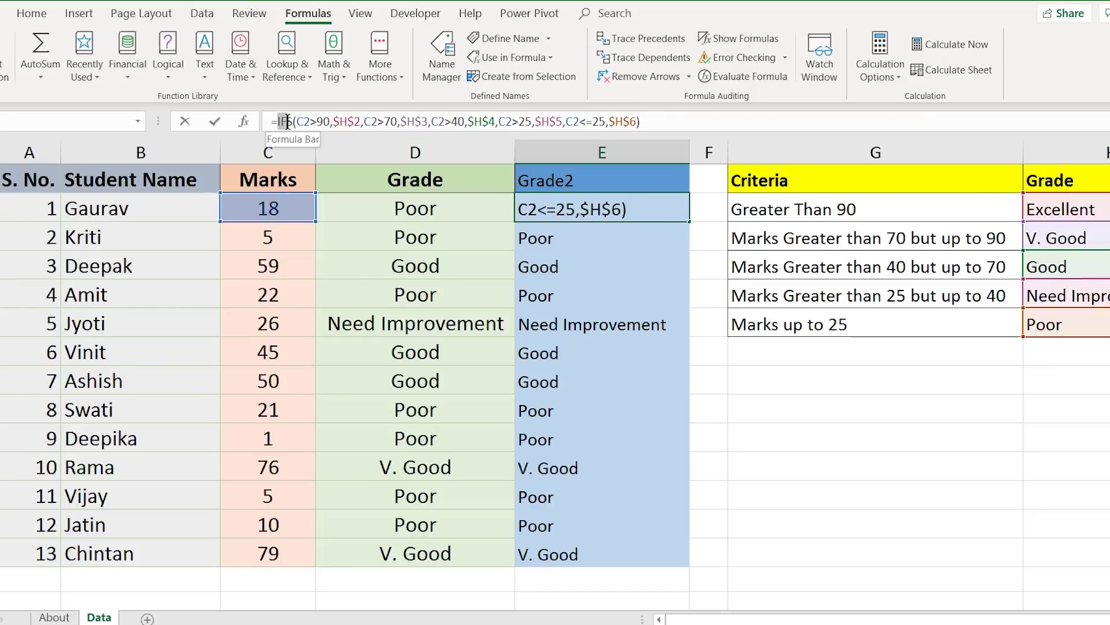
{"action": "double_click", "coordinate": [286, 121]}
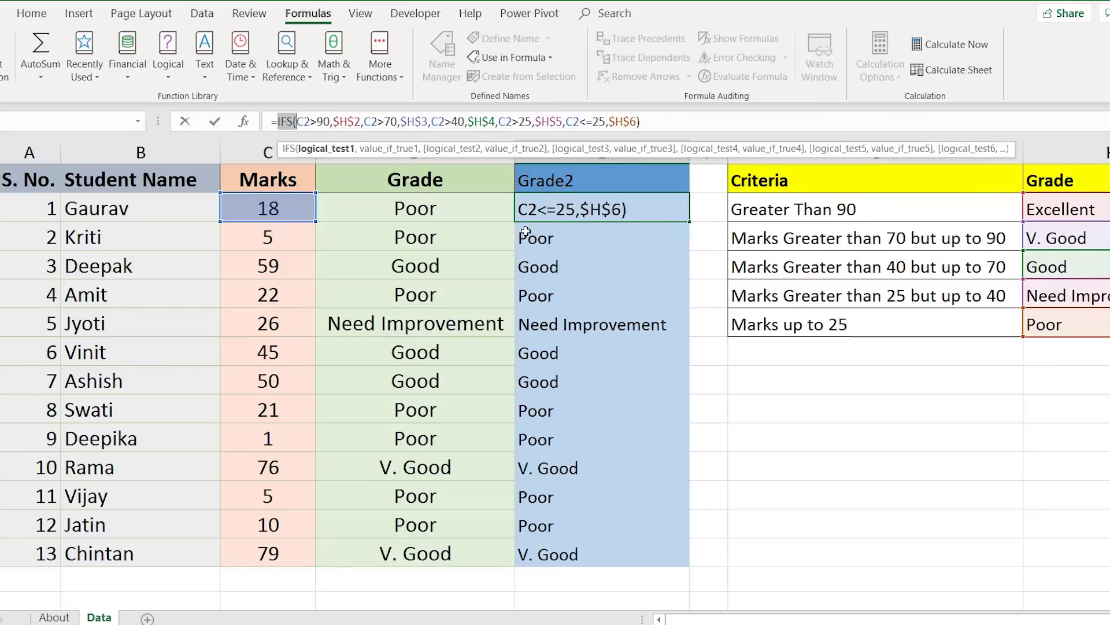
{"action": "key", "text": "Return"}
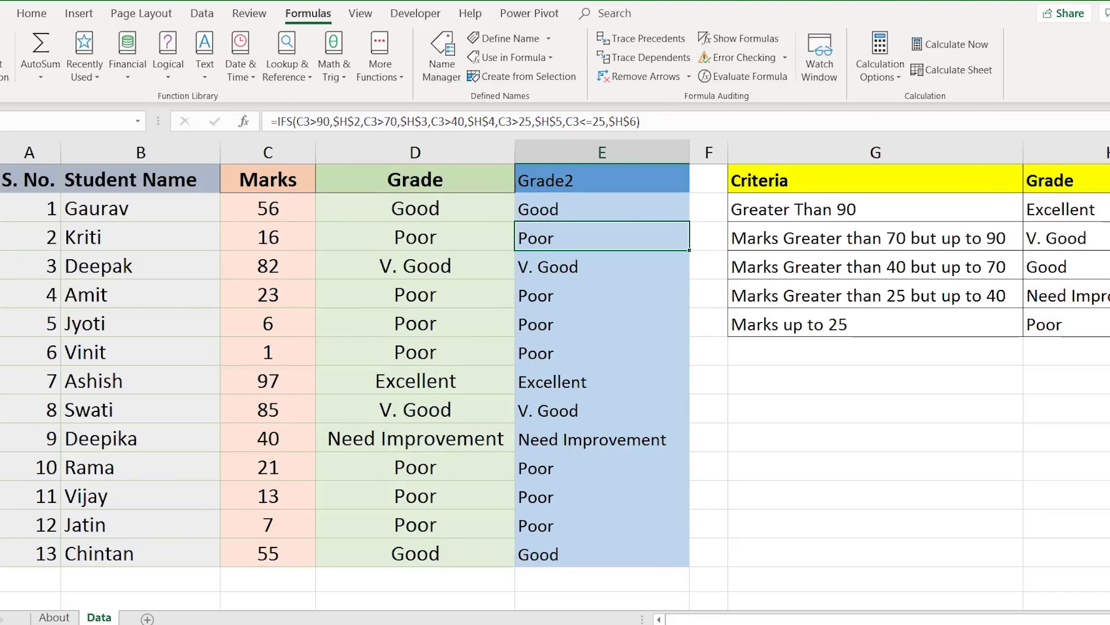
{"action": "left_click", "coordinate": [54, 617]}
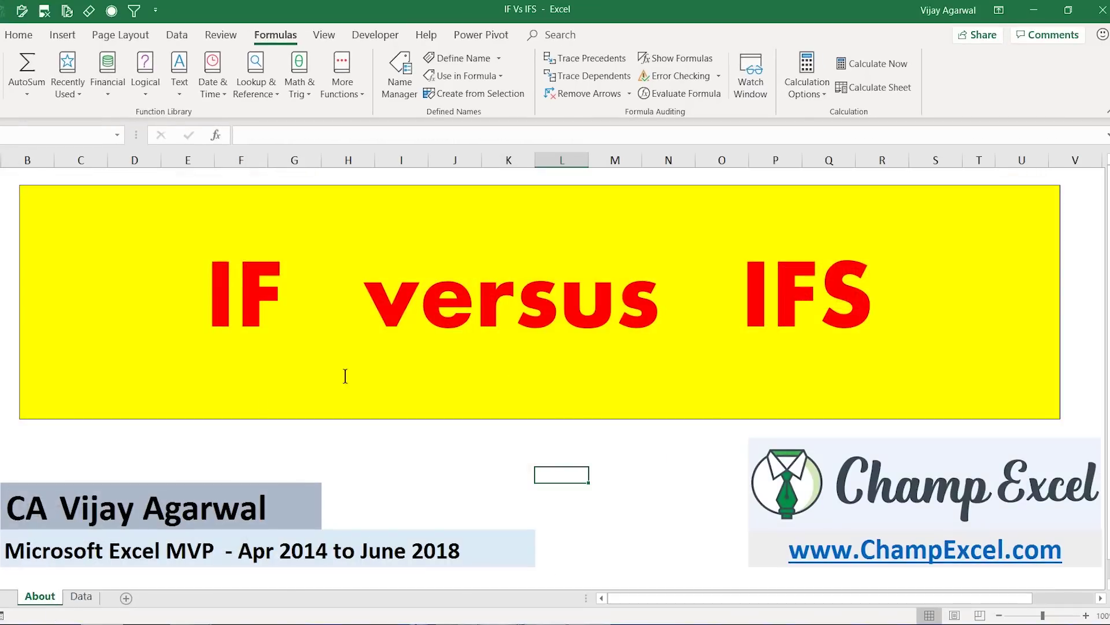